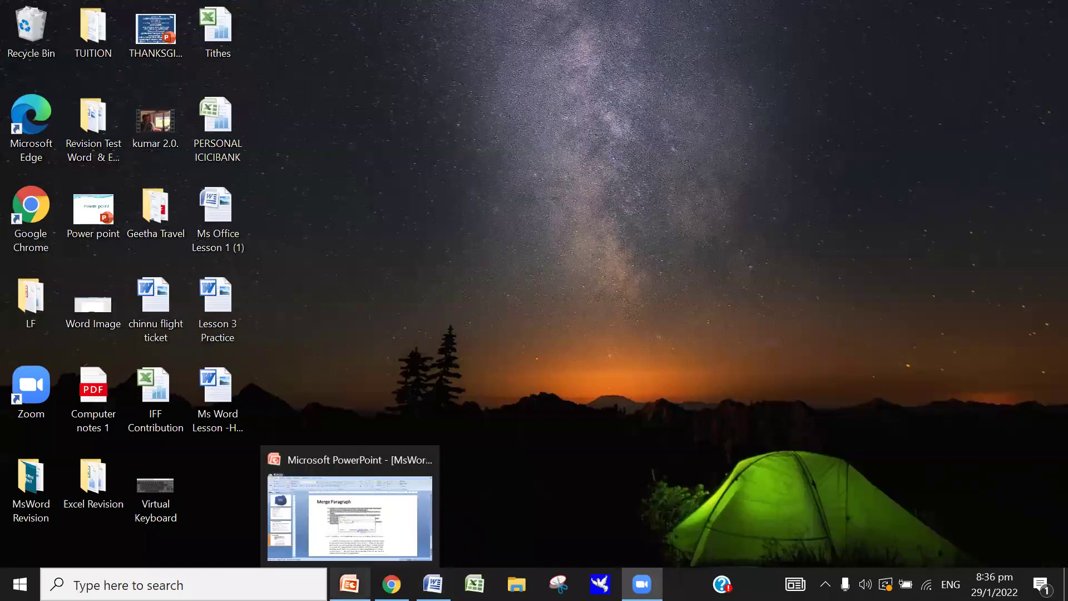
# Bring the MsWord-Lesson 3 presentation forward in PowerPoint, showing the Creating A Document slide.
pyautogui.click(351, 501)
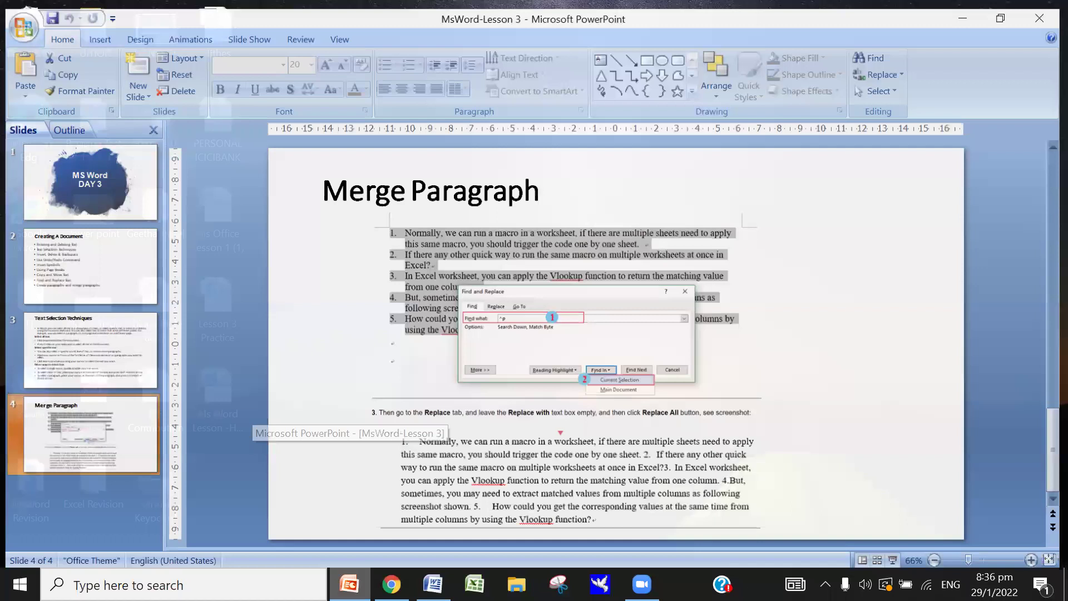
pyautogui.click(25, 247)
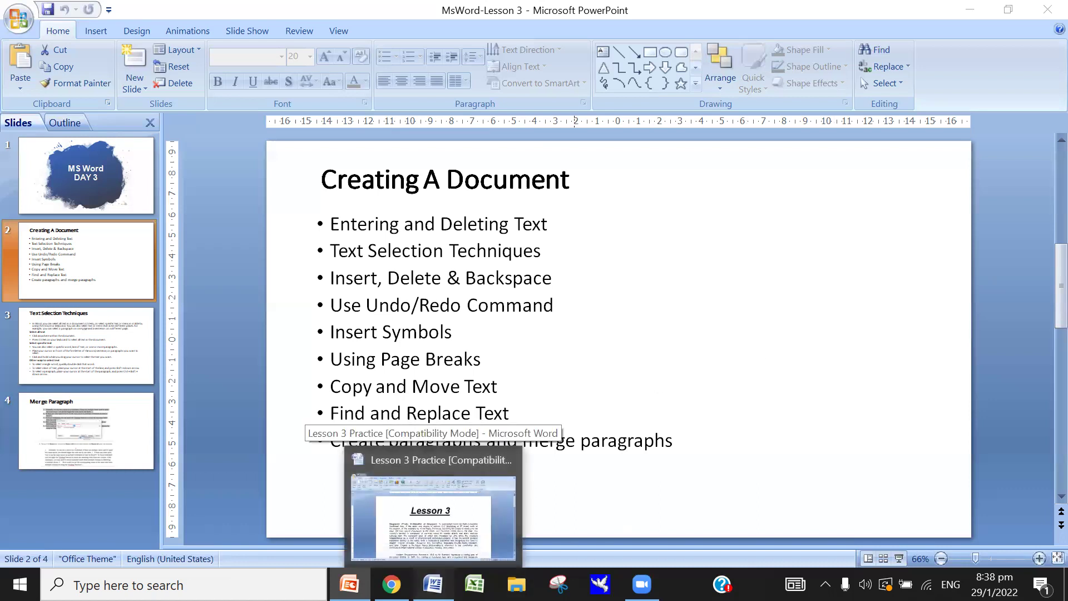
# Bring the Lesson 3 Practice document forward and scroll to the a–g list on page 2.
pyautogui.moveTo(433, 584)
pyautogui.click(434, 504)
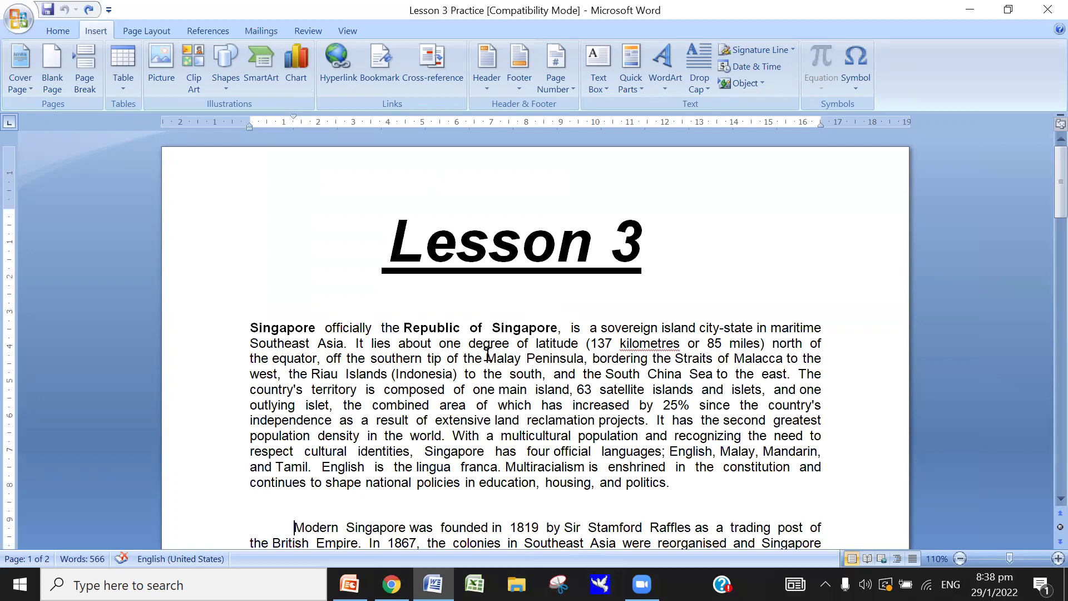
pyautogui.scroll(-3, 488, 356)
pyautogui.scroll(-4, 488, 358)
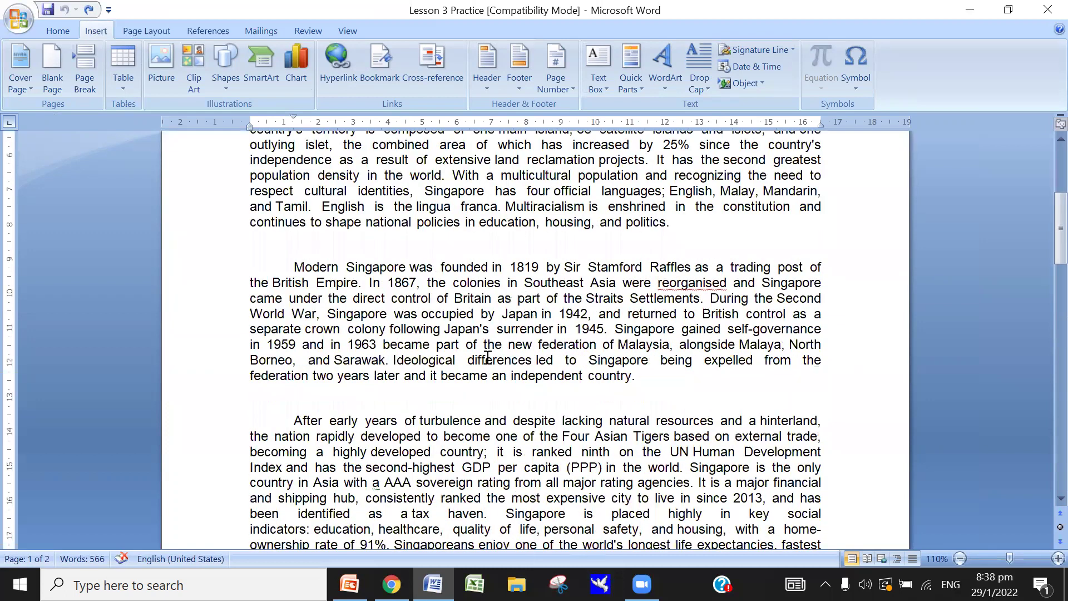
pyautogui.scroll(-10, 487, 362)
pyautogui.scroll(-5, 487, 364)
pyautogui.scroll(-6, 476, 382)
pyautogui.scroll(-3, 460, 398)
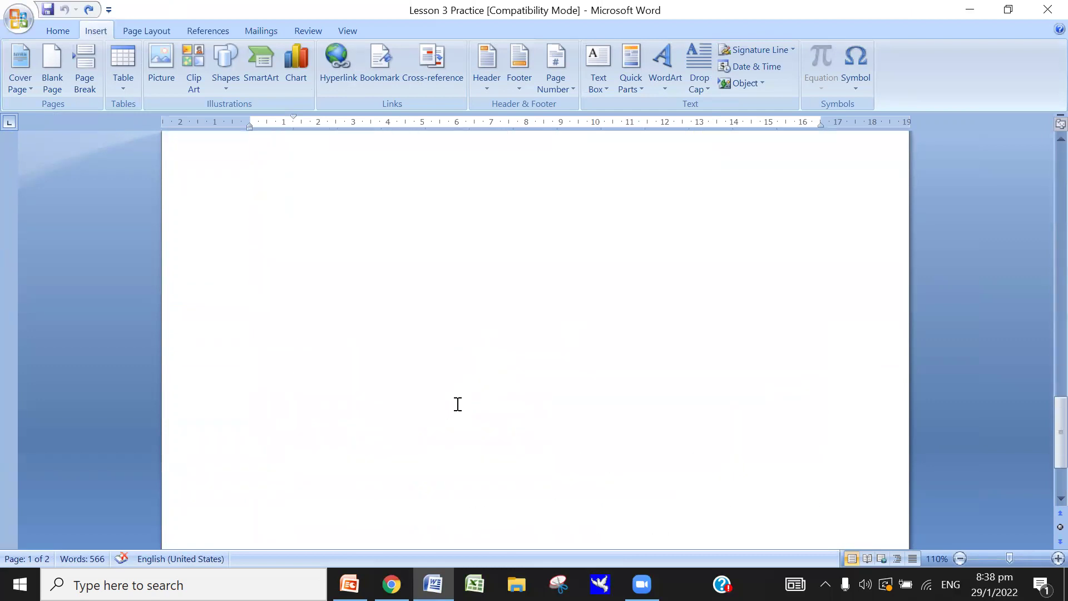
pyautogui.scroll(12, 454, 395)
# Add a plain line 'how are you? I am good.' after item g, then erase it.
pyautogui.click(788, 381)
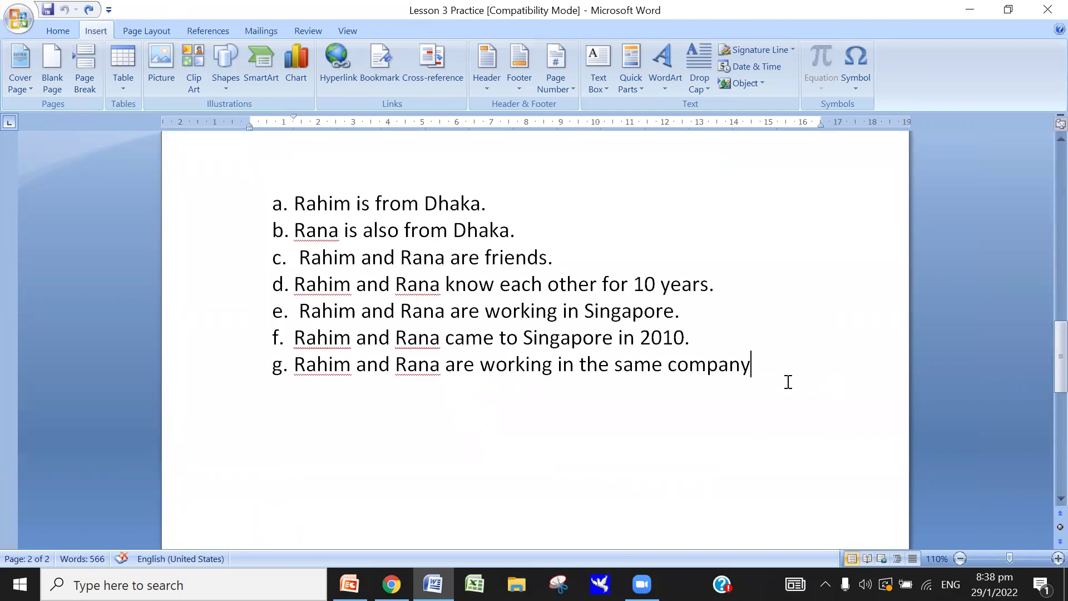
pyautogui.press('Return')
pyautogui.press('BackSpace')
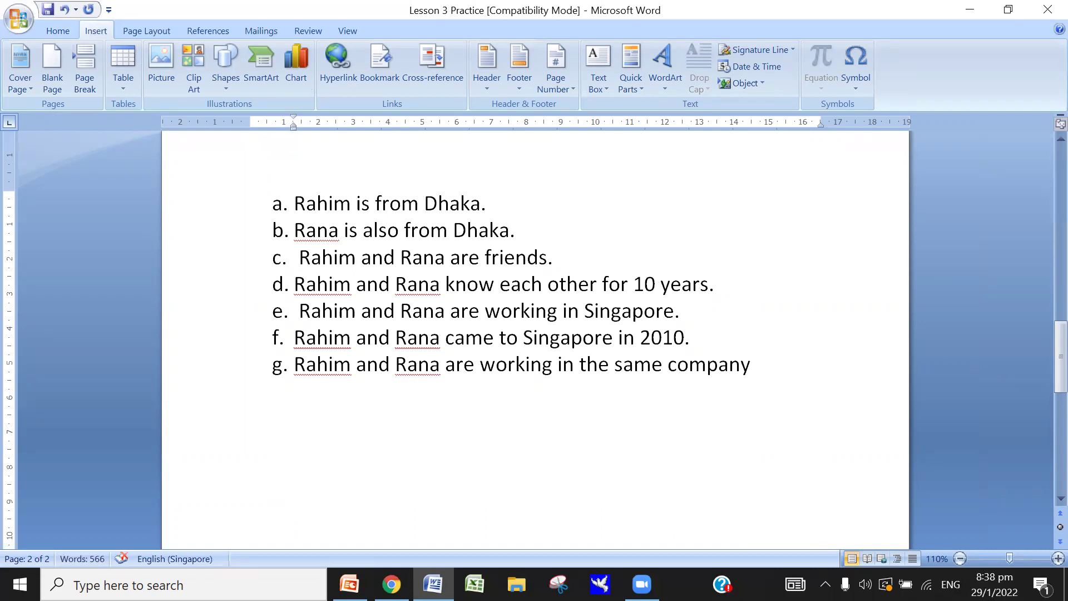
pyautogui.write('how are you? I am')
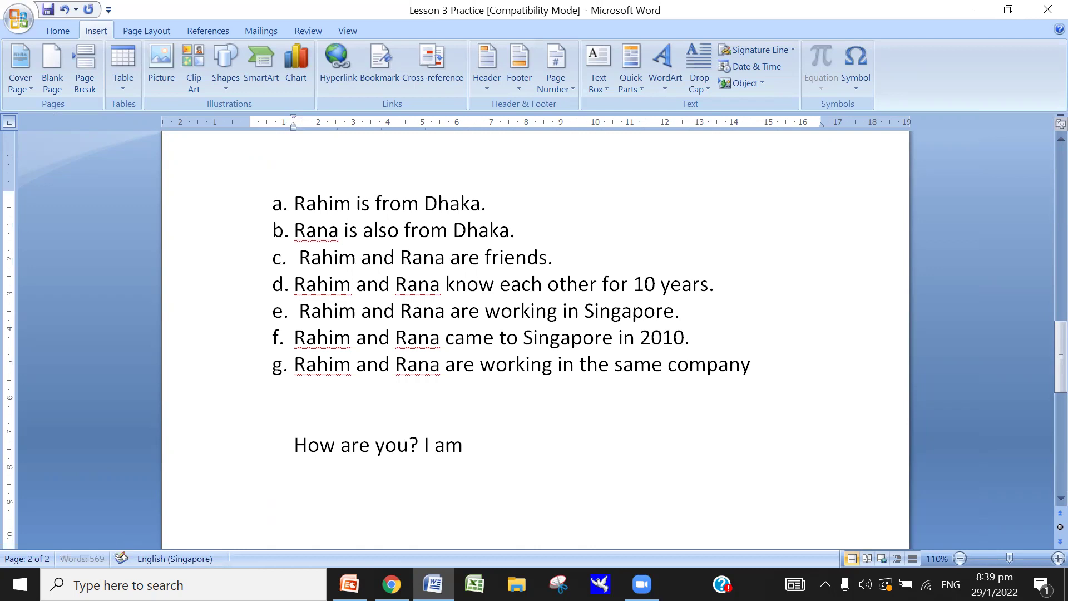
pyautogui.write(' good.')
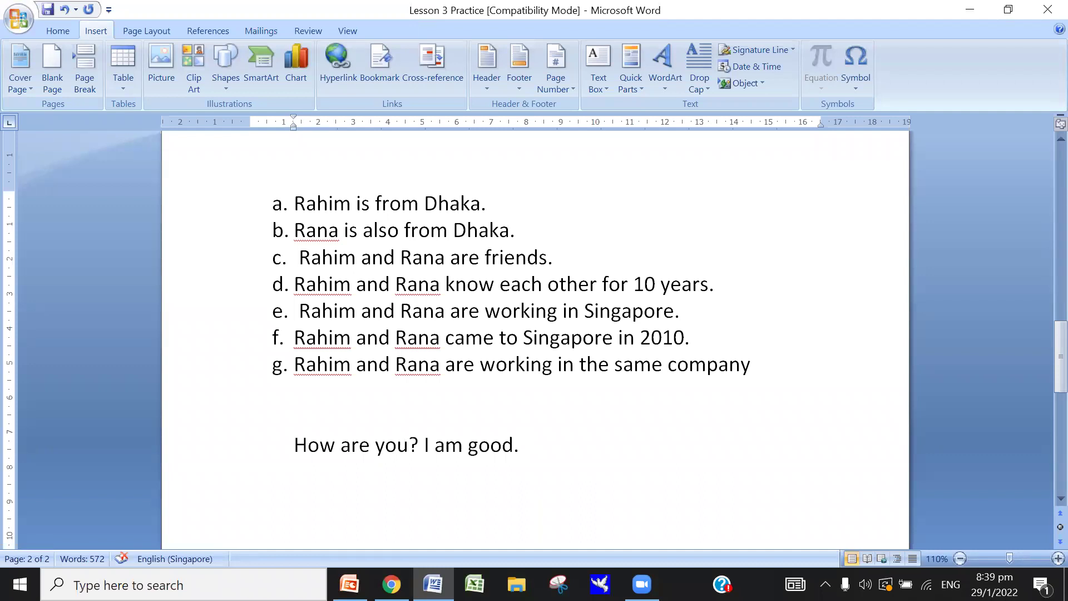
pyautogui.press('BackSpace')
pyautogui.press('BackSpace')
pyautogui.press('BackSpace')
pyautogui.press('BackSpace')
pyautogui.press('BackSpace')
pyautogui.press('BackSpace')
pyautogui.press('BackSpace')
pyautogui.press('BackSpace')
pyautogui.press('BackSpace')
pyautogui.press('BackSpace')
pyautogui.press('BackSpace')
pyautogui.press('BackSpace')
pyautogui.press('BackSpace')
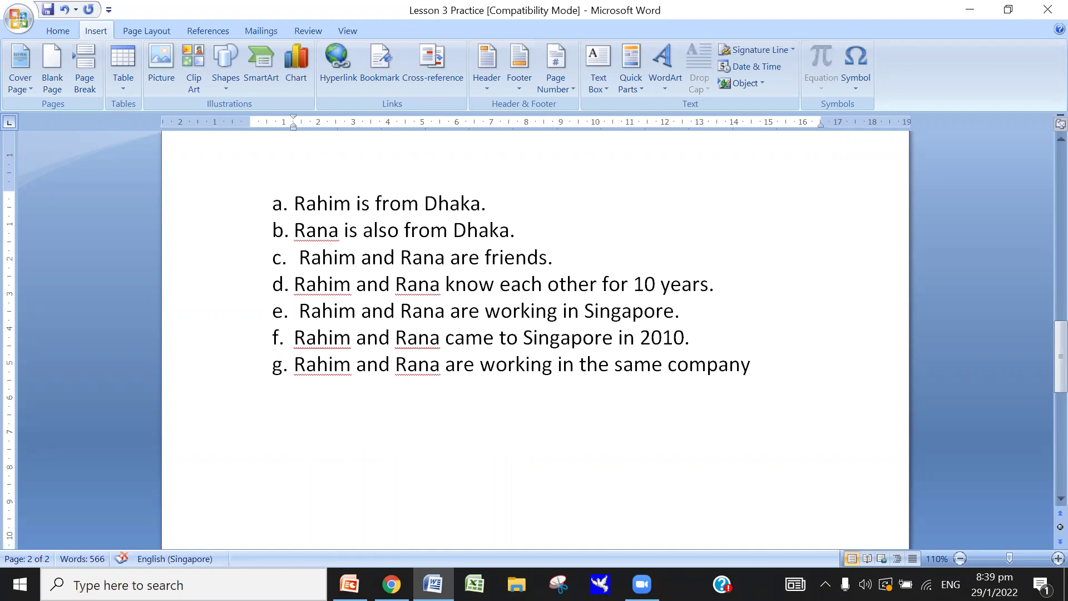
pyautogui.scroll(2, 815, 534)
pyautogui.scroll(3, 823, 539)
pyautogui.scroll(8, 823, 539)
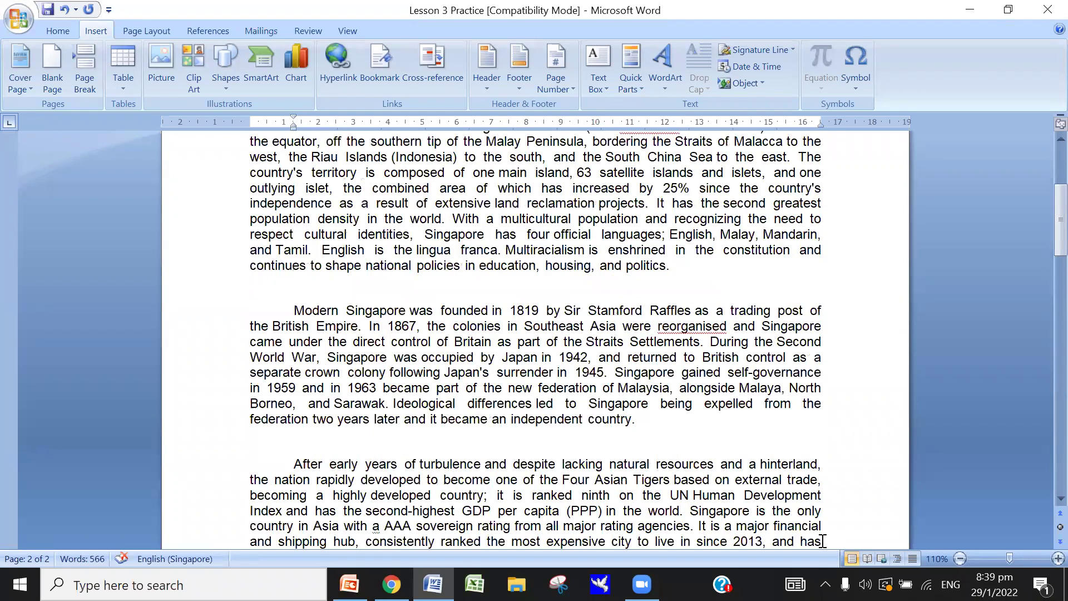
pyautogui.scroll(3, 823, 538)
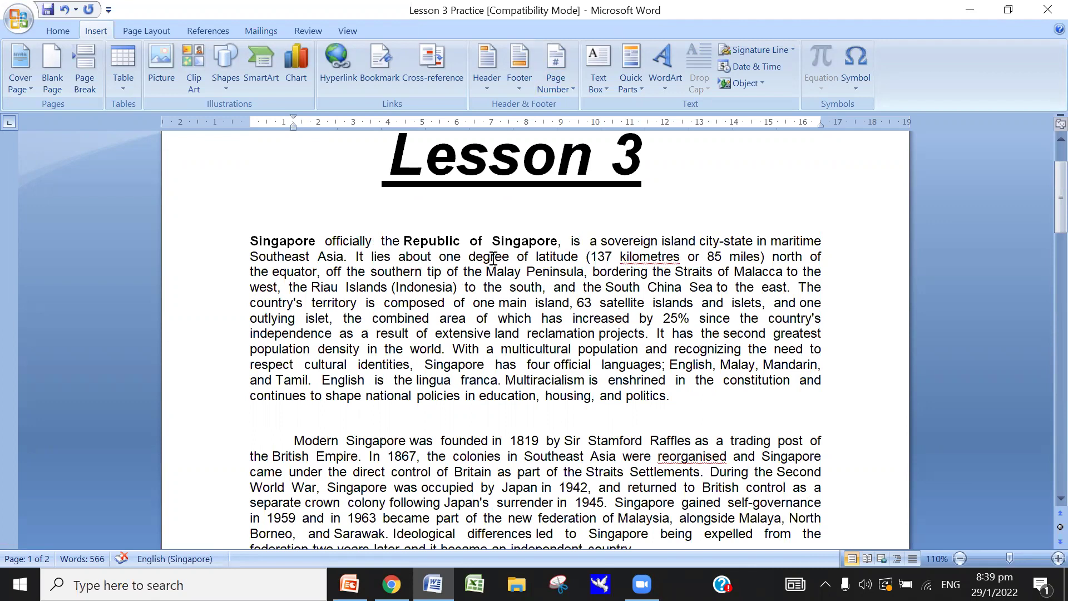
pyautogui.scroll(-3, 493, 258)
pyautogui.scroll(-2, 493, 261)
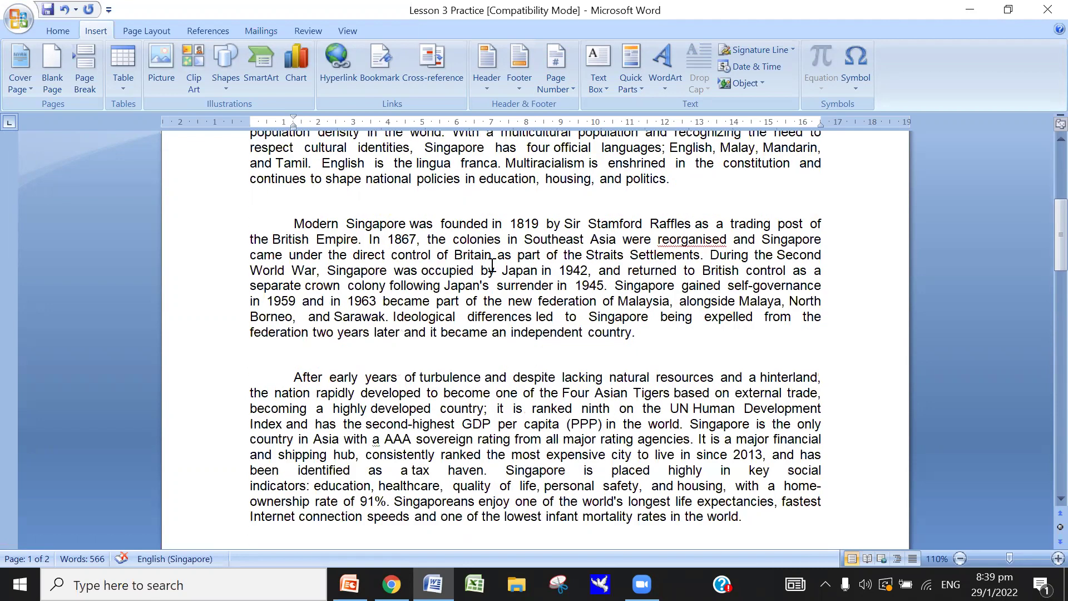
pyautogui.scroll(-10, 489, 275)
pyautogui.scroll(-1, 478, 267)
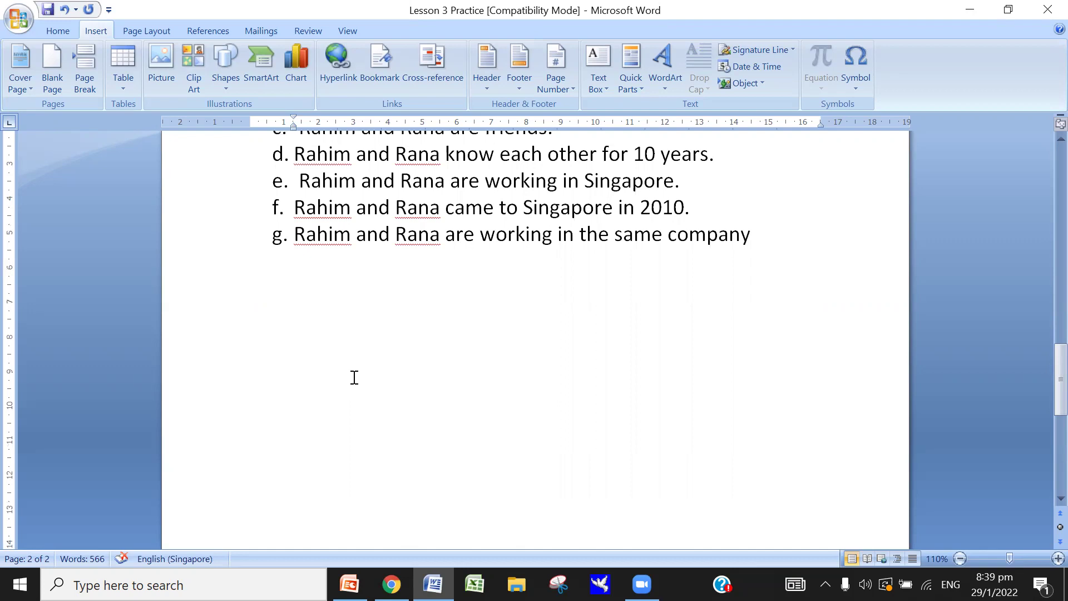
# Type 'Singapore is a great country. We are living in Singapore.' below item g, correcting typos.
pyautogui.write('S')
pyautogui.press('BackSpace')
pyautogui.write('Singapore ')
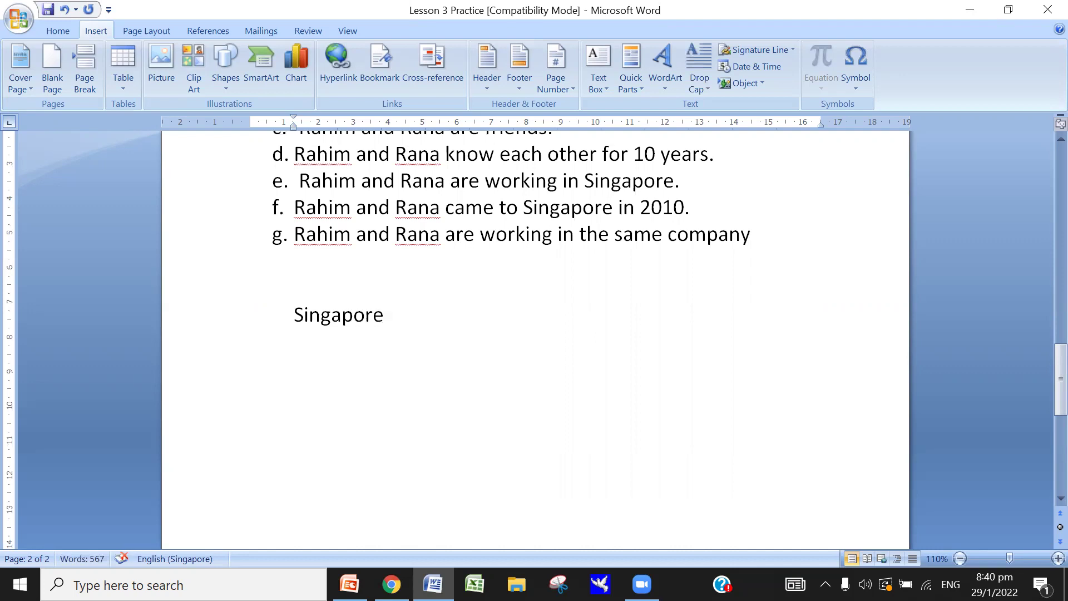
pyautogui.write('is a great conun')
pyautogui.press('BackSpace')
pyautogui.press('BackSpace')
pyautogui.press('BackSpace')
pyautogui.write('untry.')
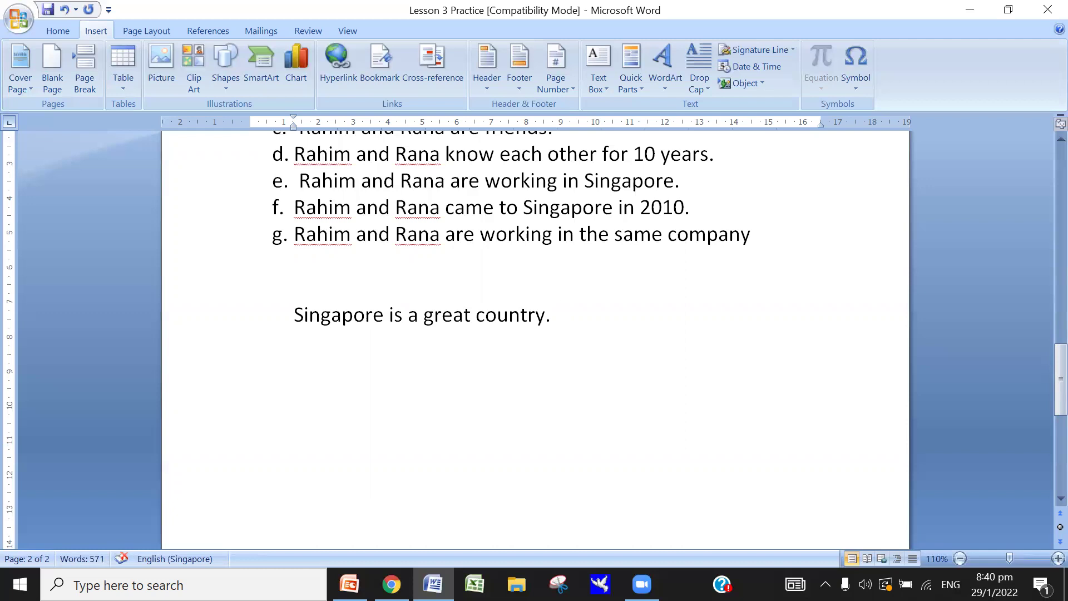
pyautogui.write('We are living ')
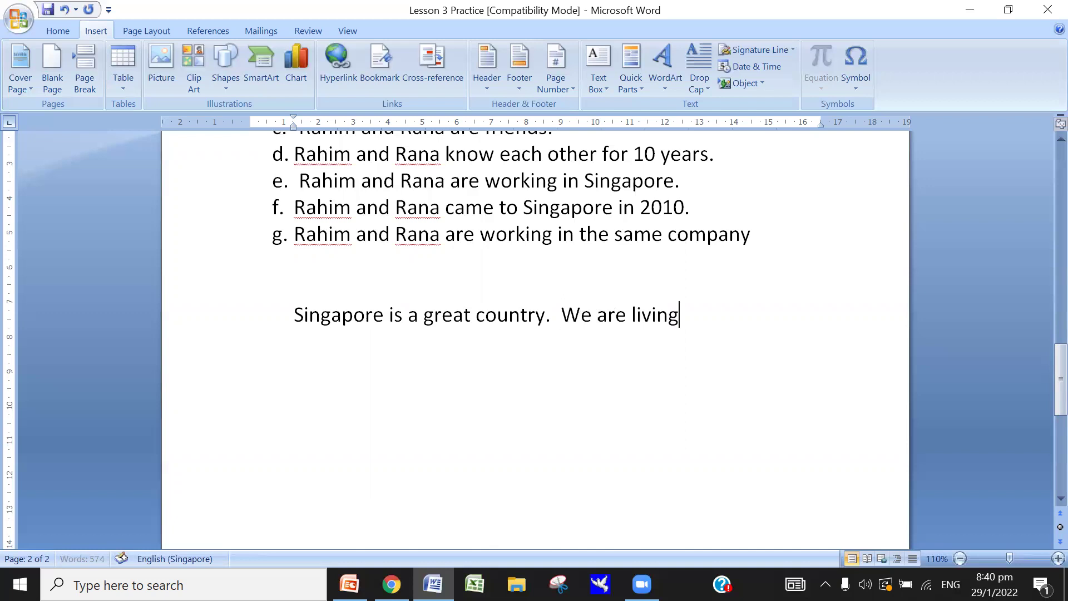
pyautogui.write('in Singapore')
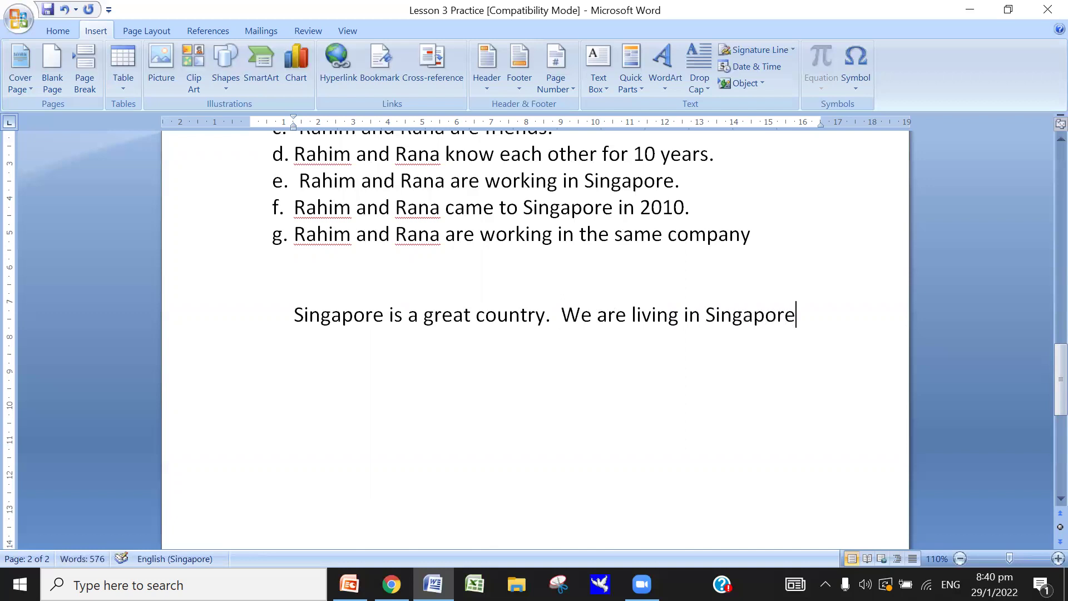
pyautogui.write('.')
# Minimize Word and PowerPoint, view the Virtual Keyboard picture from the desktop, then close it.
pyautogui.click(969, 10)
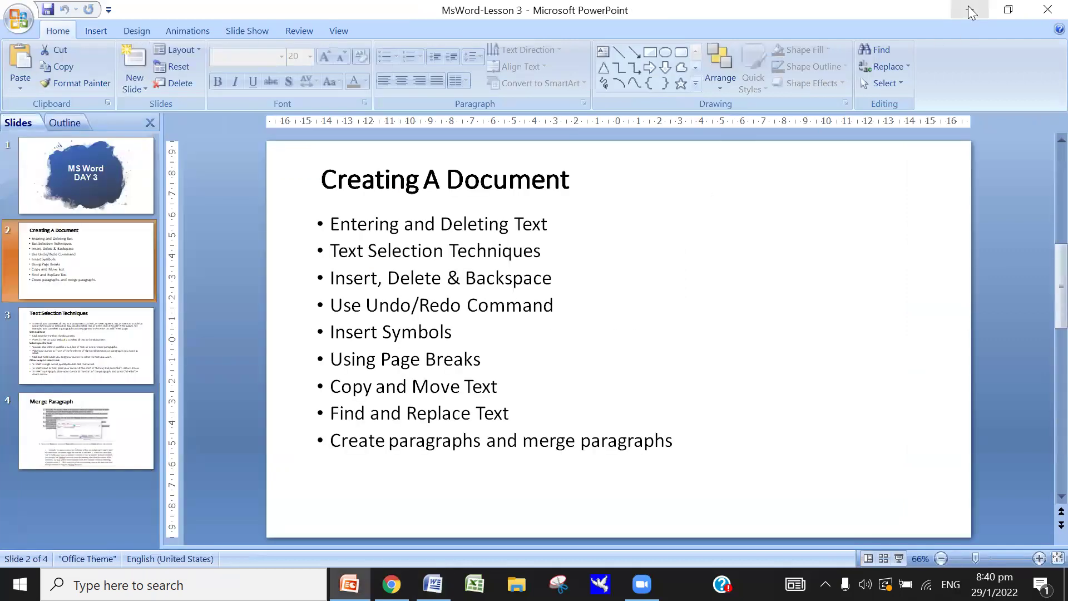
pyautogui.click(971, 9)
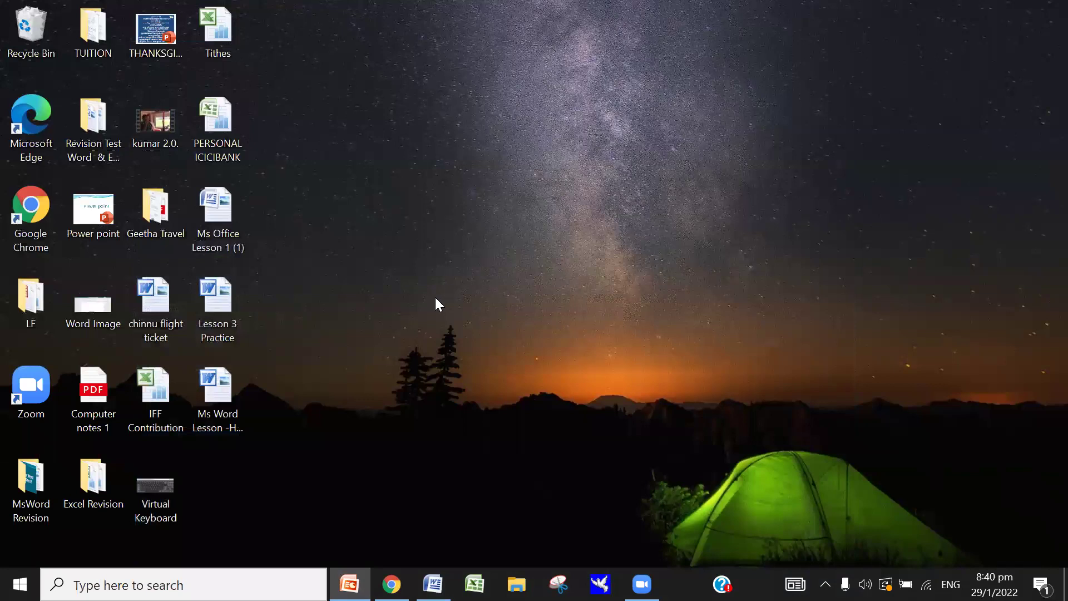
pyautogui.doubleClick(145, 495)
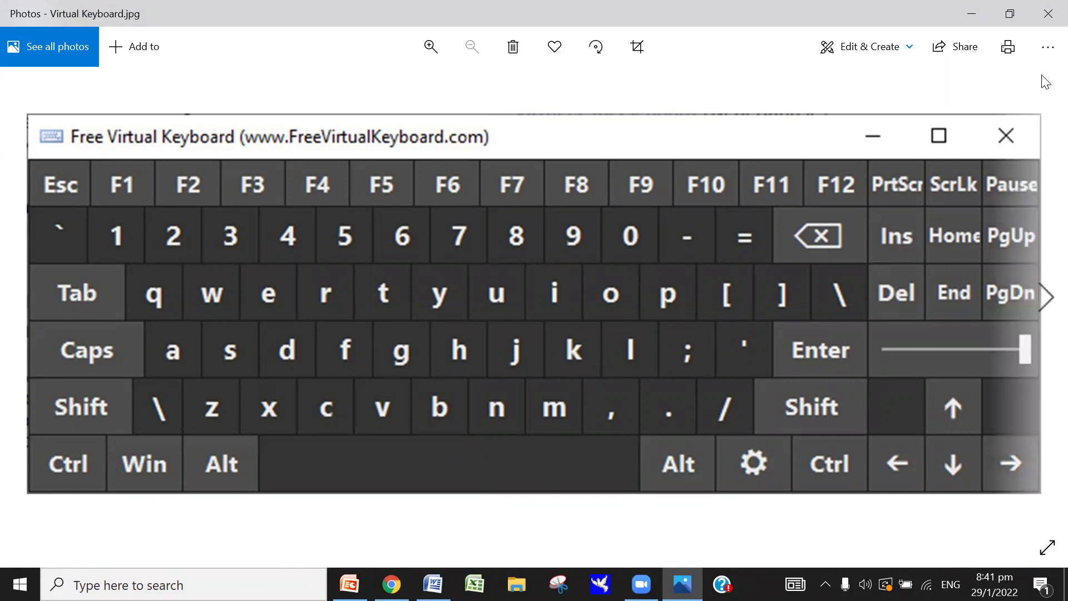
pyautogui.click(1045, 15)
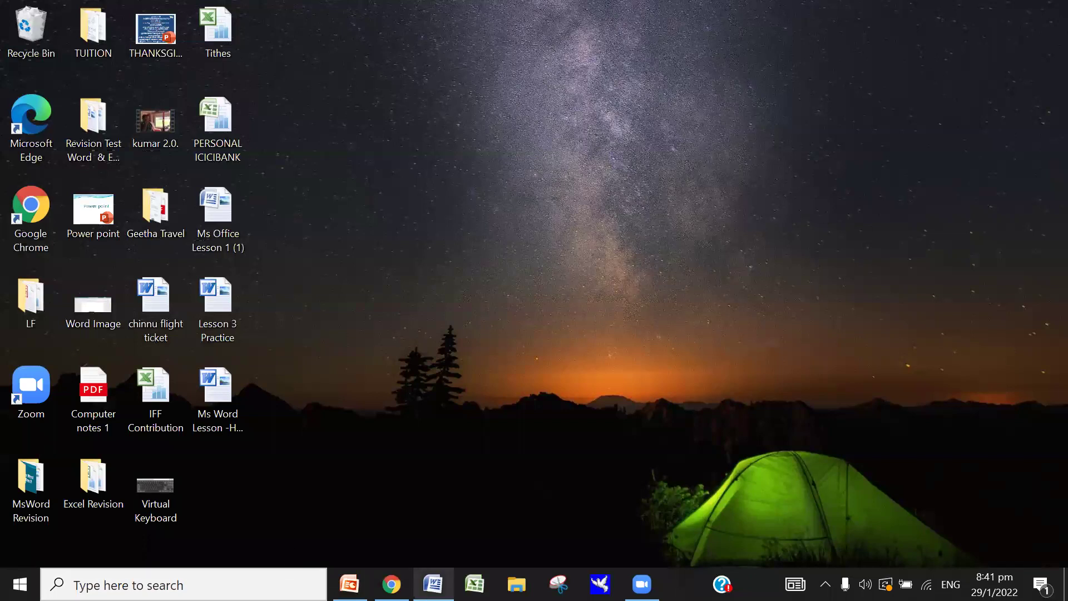
# Restore the Word document and place the cursor just before the final period of 'Singapore.'.
pyautogui.click(433, 584)
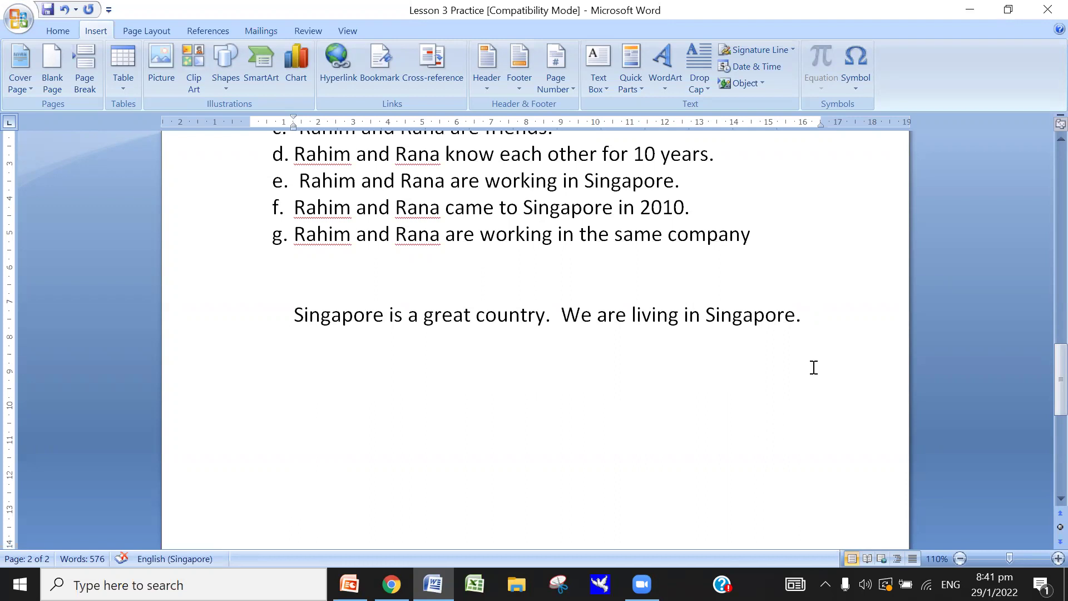
pyautogui.click(797, 317)
# Open Virtual Keyboard.jpg from the desktop in Photos, minimize it, and restore the Word document.
pyautogui.click(970, 10)
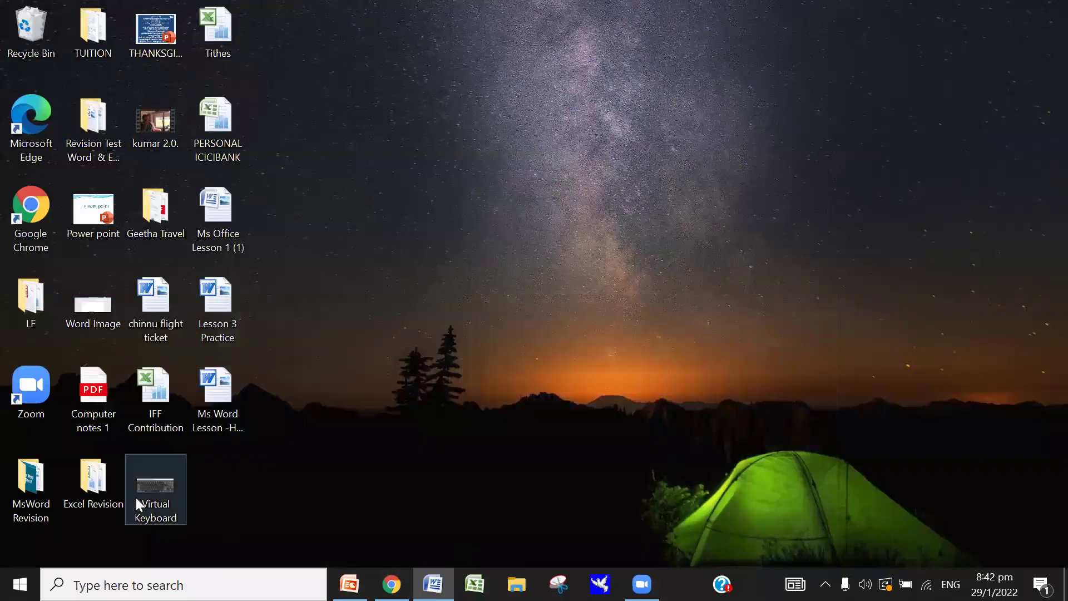
pyautogui.click(140, 500)
pyautogui.click(139, 499)
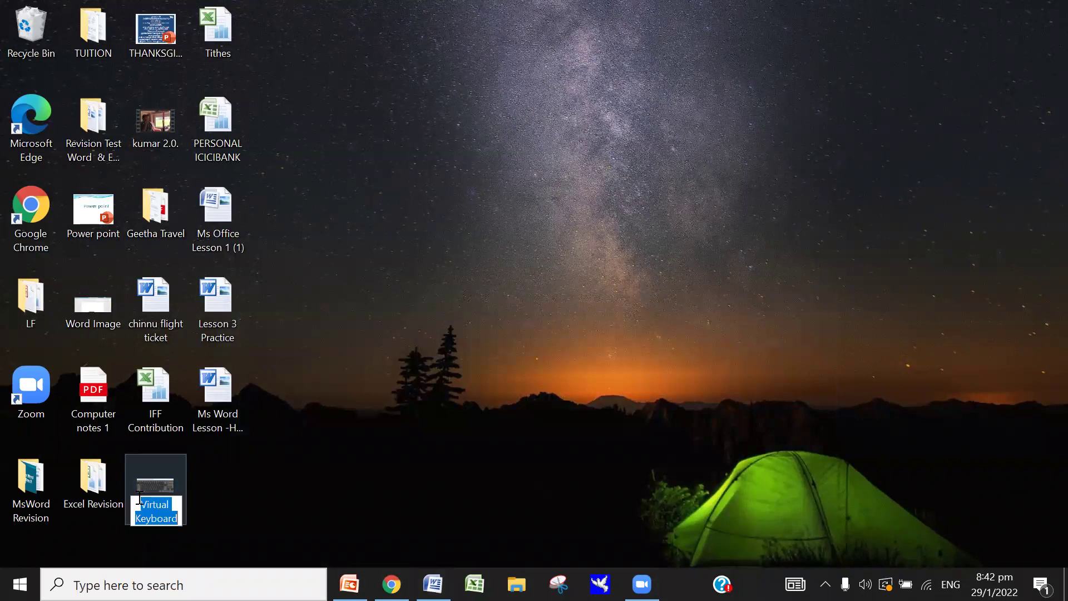
pyautogui.doubleClick(143, 495)
pyautogui.doubleClick(158, 473)
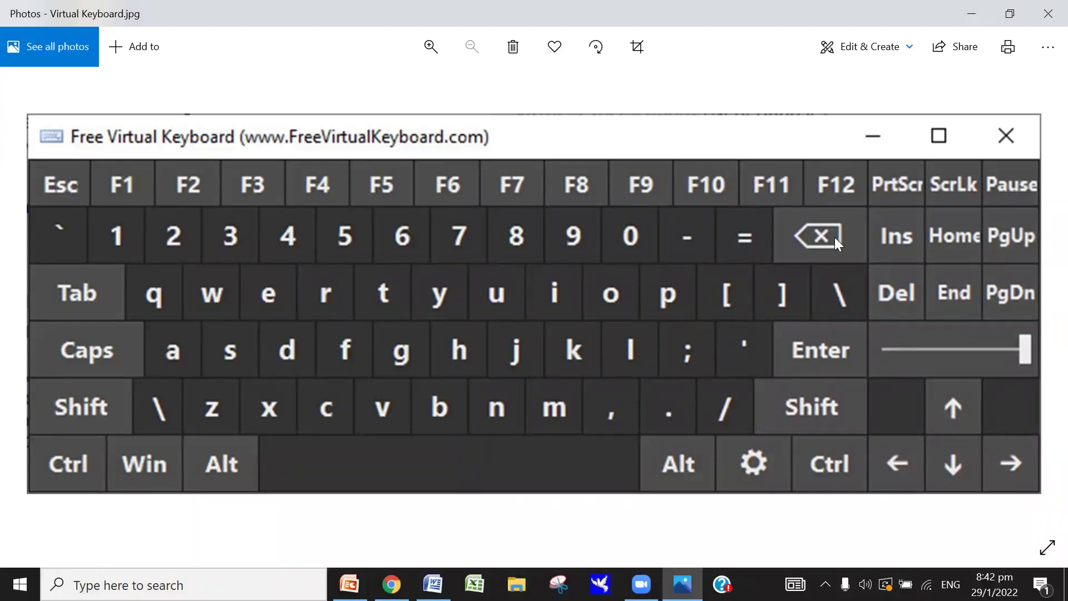
pyautogui.click(968, 12)
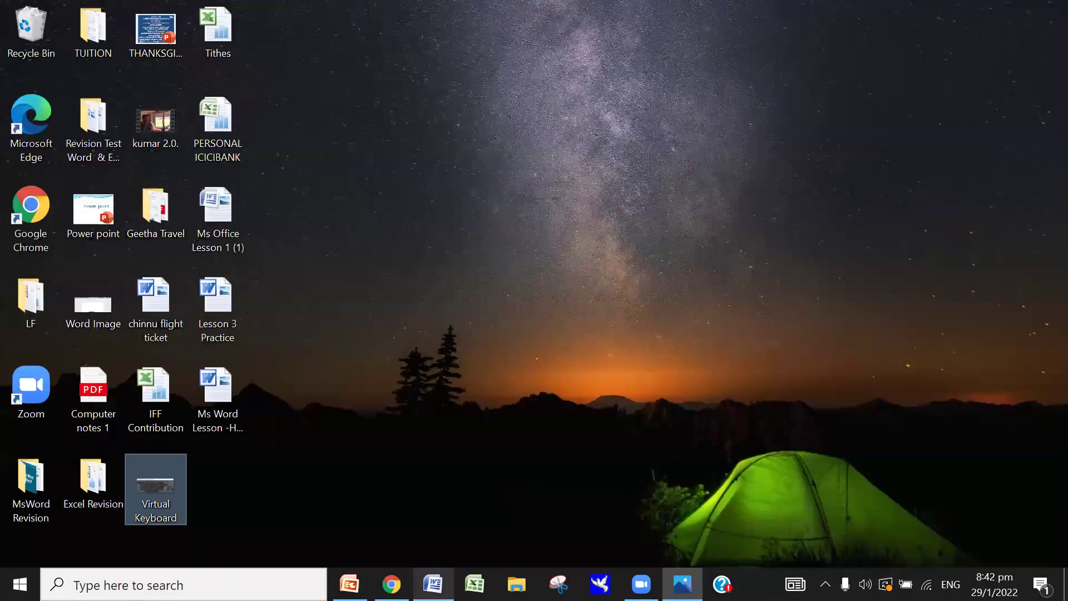
pyautogui.click(433, 584)
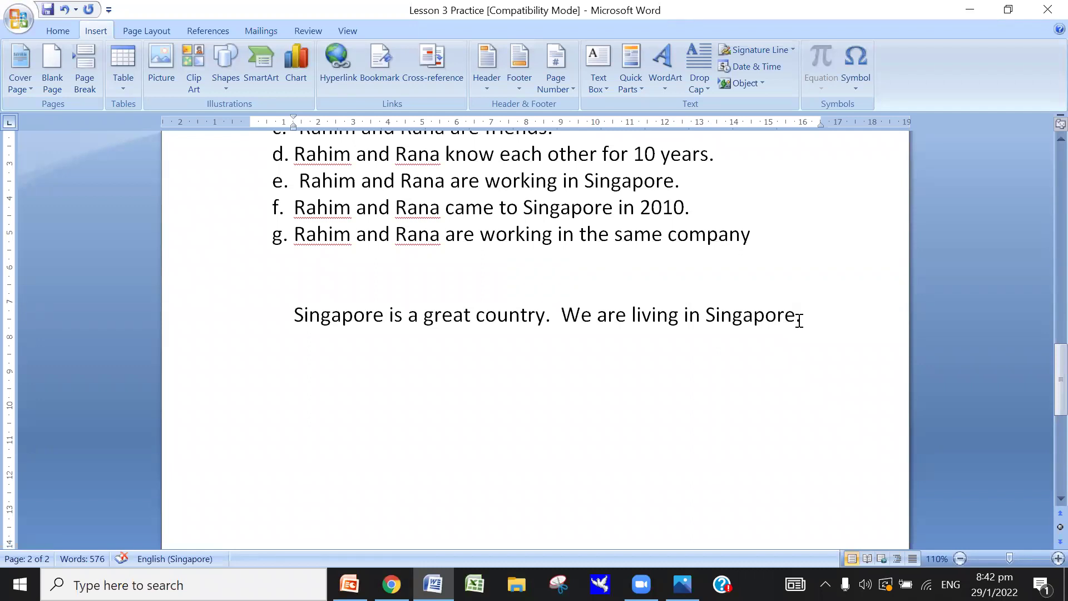
# Delete letters from the end of 'Singapore', then show and close the Virtual Keyboard picture.
pyautogui.press('BackSpace')
pyautogui.press('BackSpace')
pyautogui.press('BackSpace')
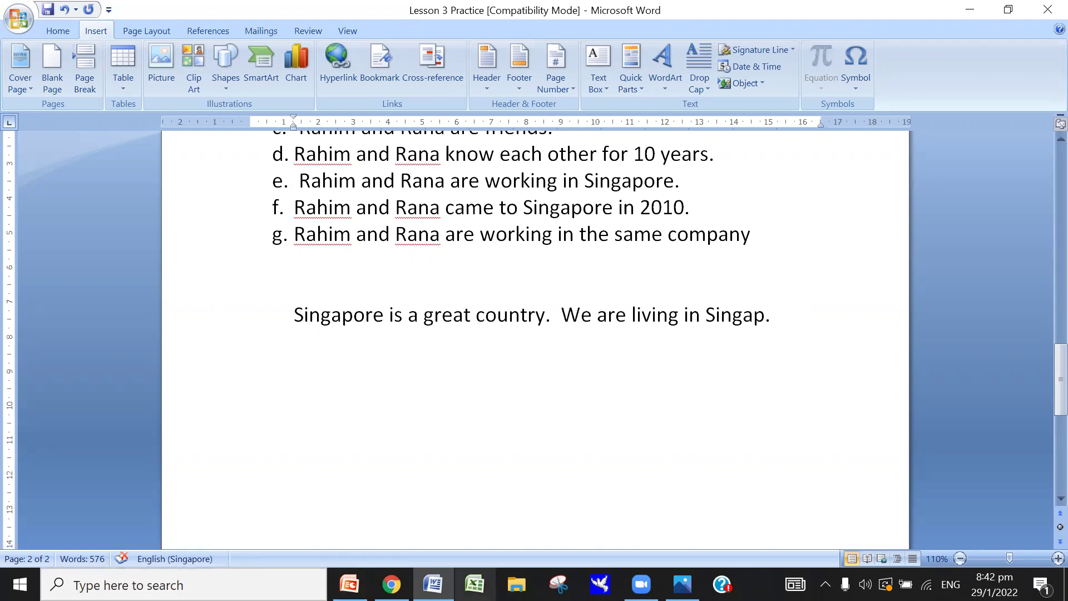
pyautogui.click(682, 585)
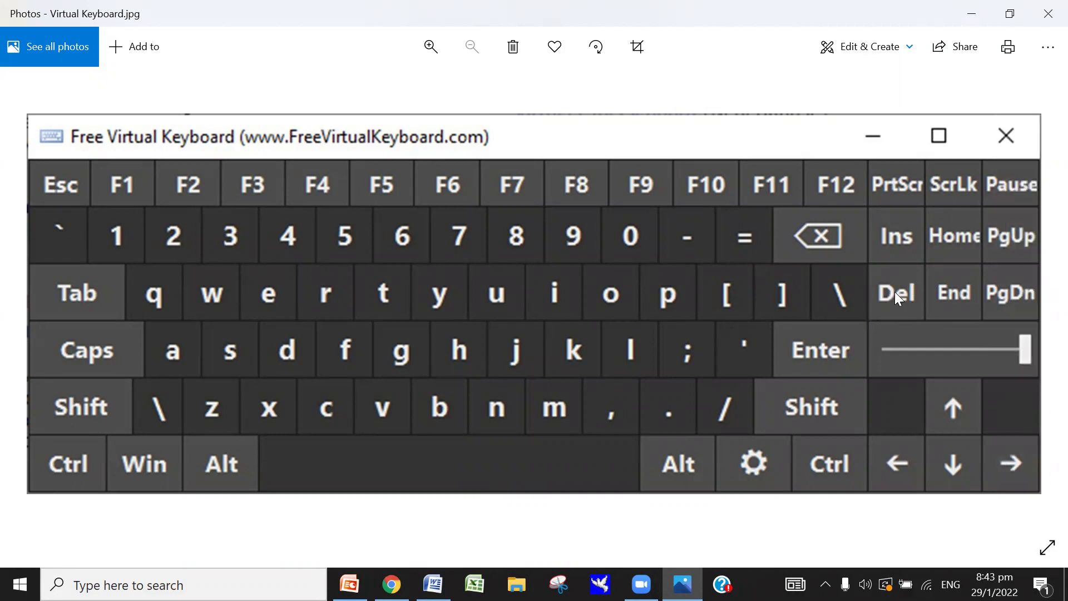
pyautogui.click(1048, 13)
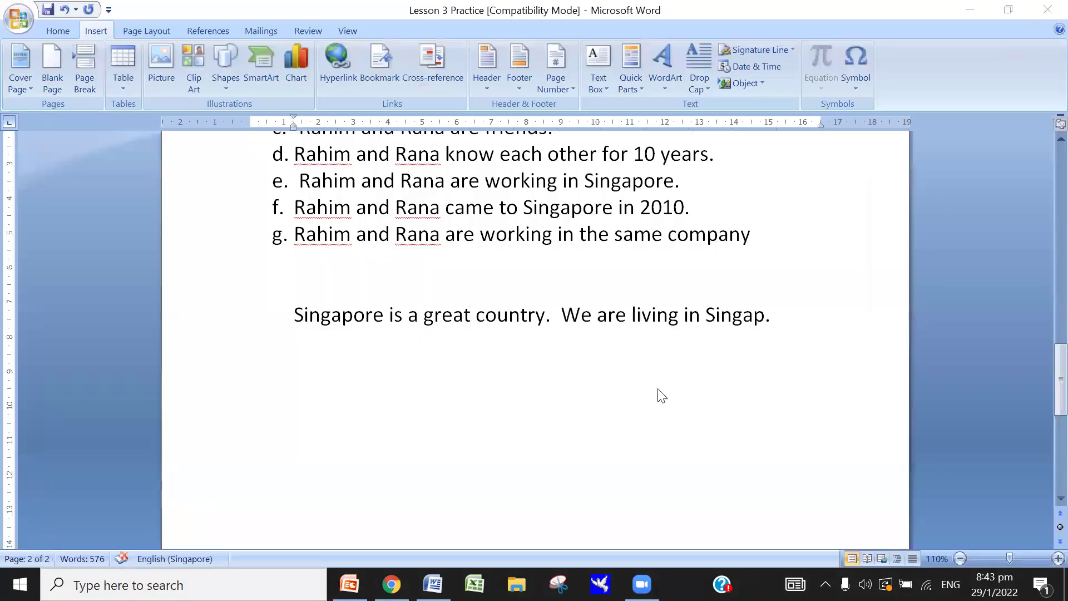
# Trim 'Singap.' down to 'S' by deleting its trailing letters and the full stop.
pyautogui.click(754, 316)
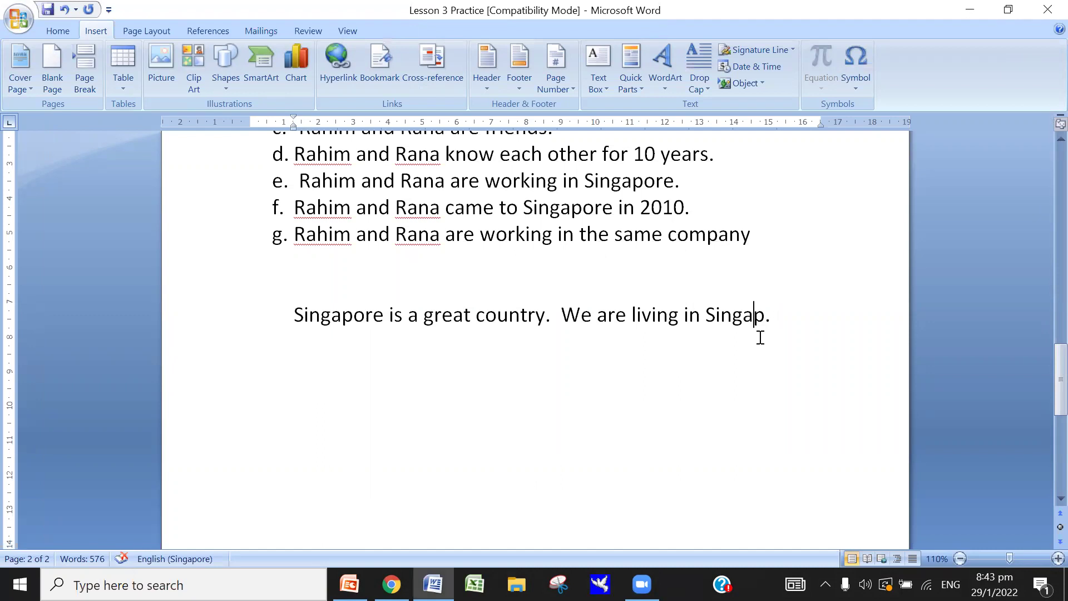
pyautogui.press('Delete')
pyautogui.press('Delete')
pyautogui.press('BackSpace')
pyautogui.press('BackSpace')
pyautogui.press('BackSpace')
pyautogui.press('Left')
pyautogui.press('Delete')
# Scroll back to the 'Lesson 3' heading and place the cursor in the first paragraph.
pyautogui.scroll(3, 670, 278)
pyautogui.scroll(3, 670, 279)
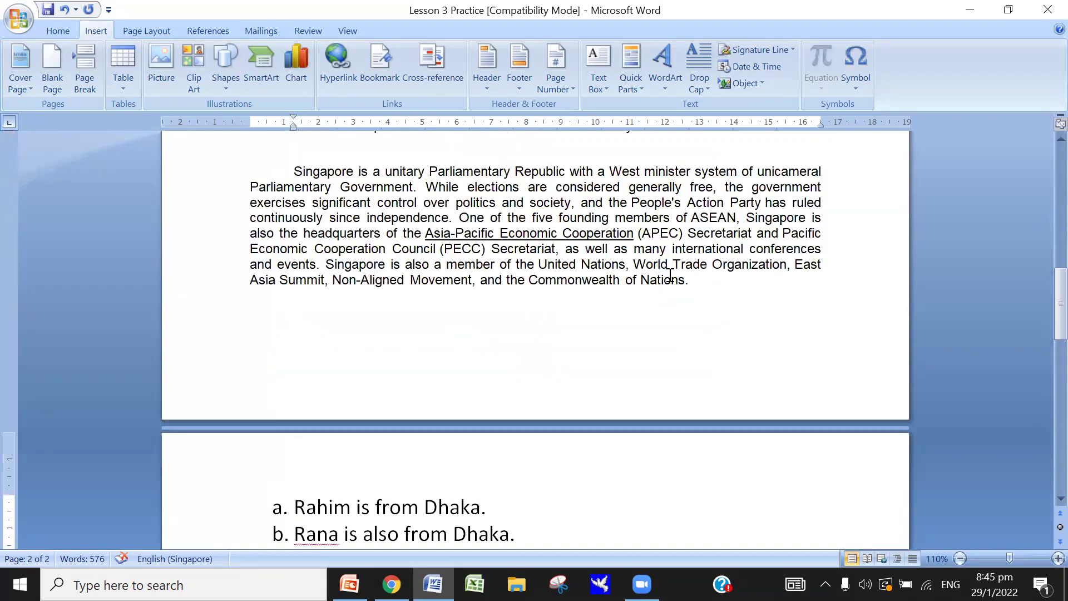
pyautogui.scroll(4, 670, 276)
pyautogui.scroll(3, 670, 277)
pyautogui.scroll(2, 670, 276)
pyautogui.scroll(2, 669, 276)
pyautogui.scroll(1, 670, 276)
pyautogui.scroll(1, 670, 277)
pyautogui.scroll(1, 669, 276)
pyautogui.scroll(2, 670, 277)
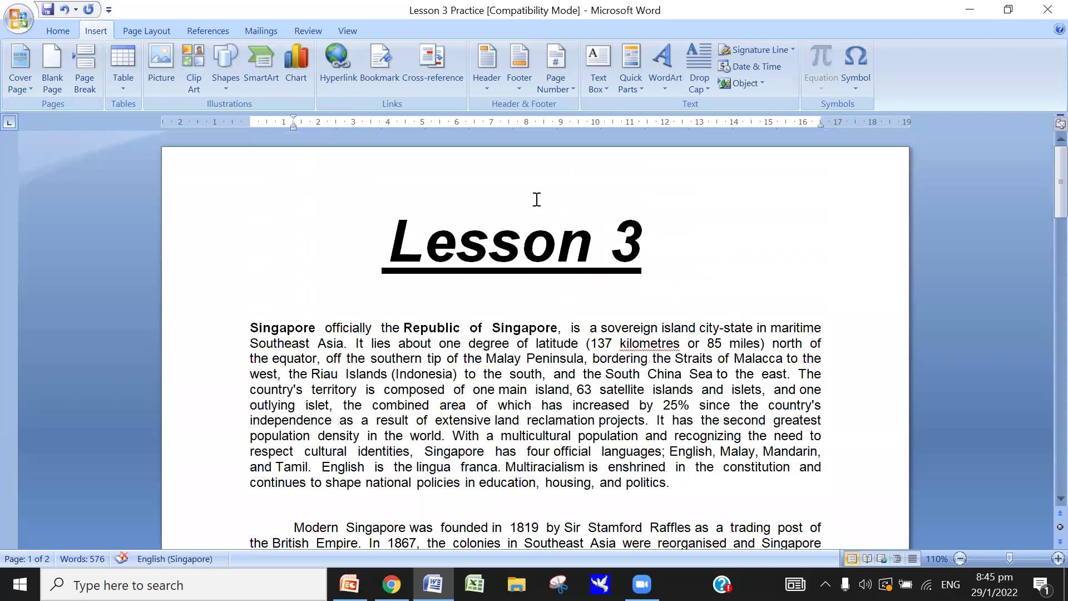
pyautogui.scroll(-1, 616, 361)
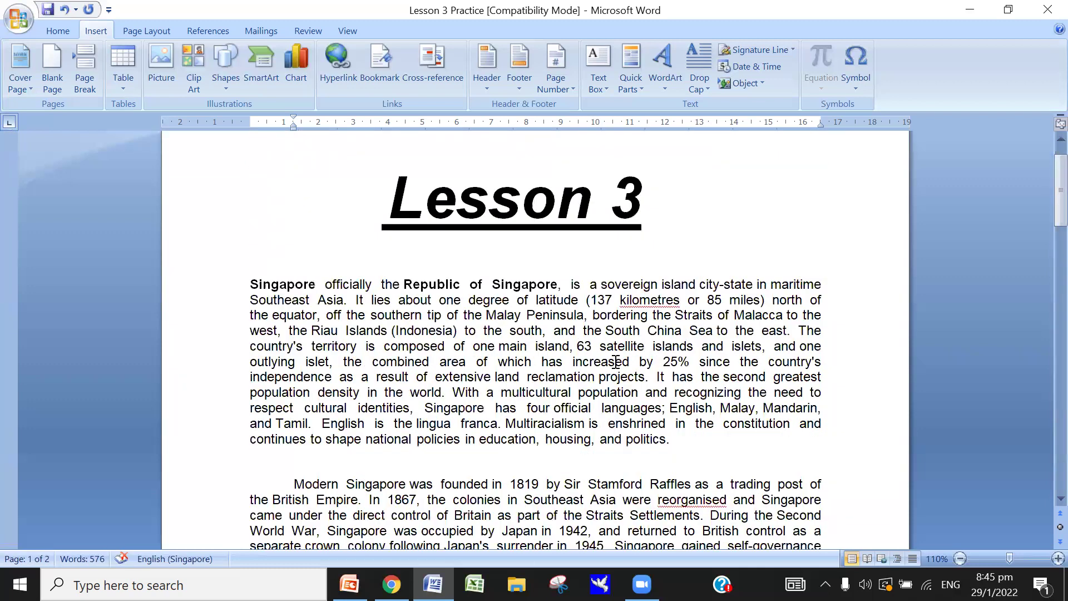
pyautogui.scroll(-6, 616, 362)
pyautogui.scroll(-8, 616, 361)
pyautogui.scroll(-10, 616, 361)
pyautogui.scroll(-3, 616, 362)
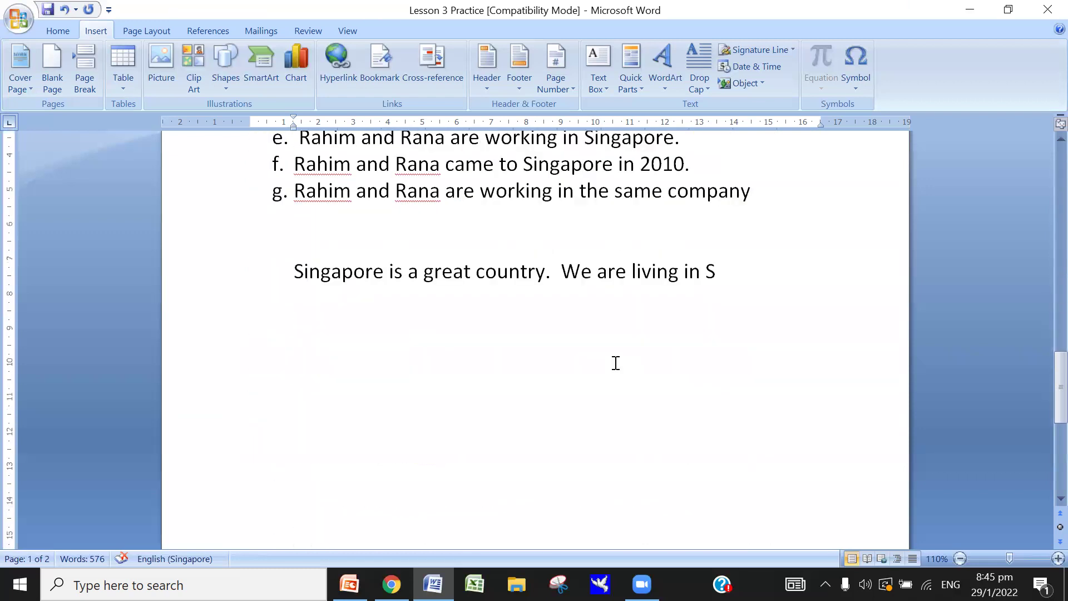
pyautogui.scroll(7, 616, 362)
pyautogui.scroll(10, 616, 363)
pyautogui.scroll(3, 616, 363)
pyautogui.scroll(3, 616, 363)
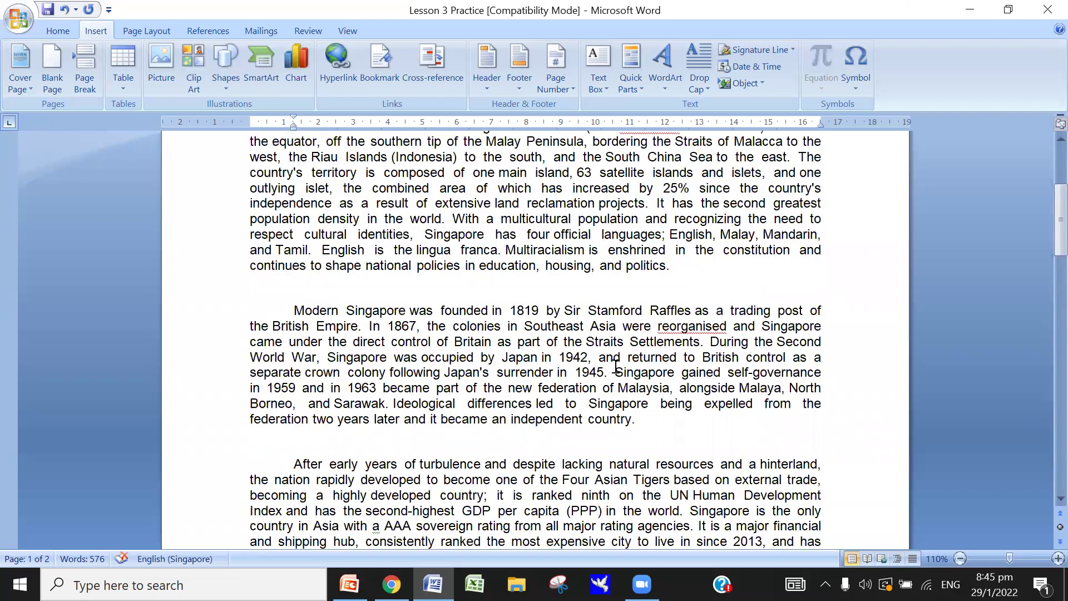
pyautogui.scroll(3, 616, 367)
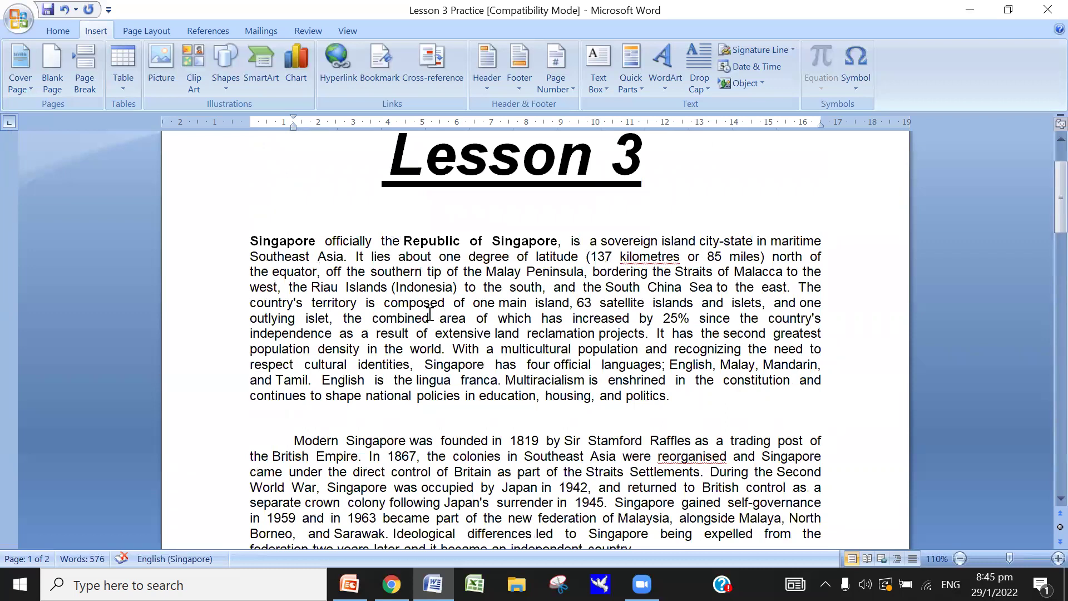
pyautogui.click(689, 290)
pyautogui.click(624, 382)
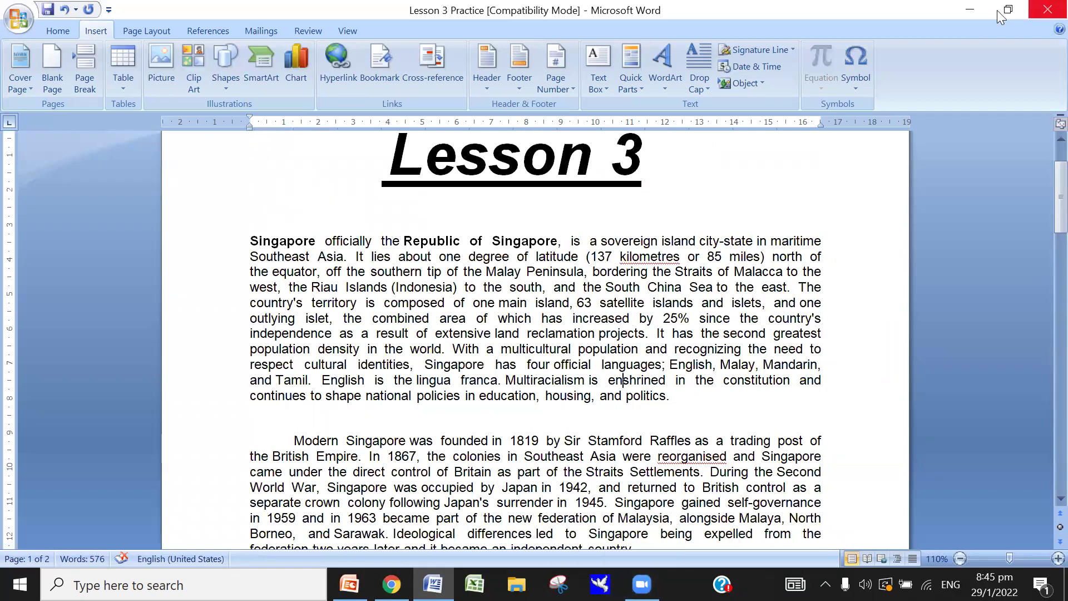
pyautogui.click(969, 9)
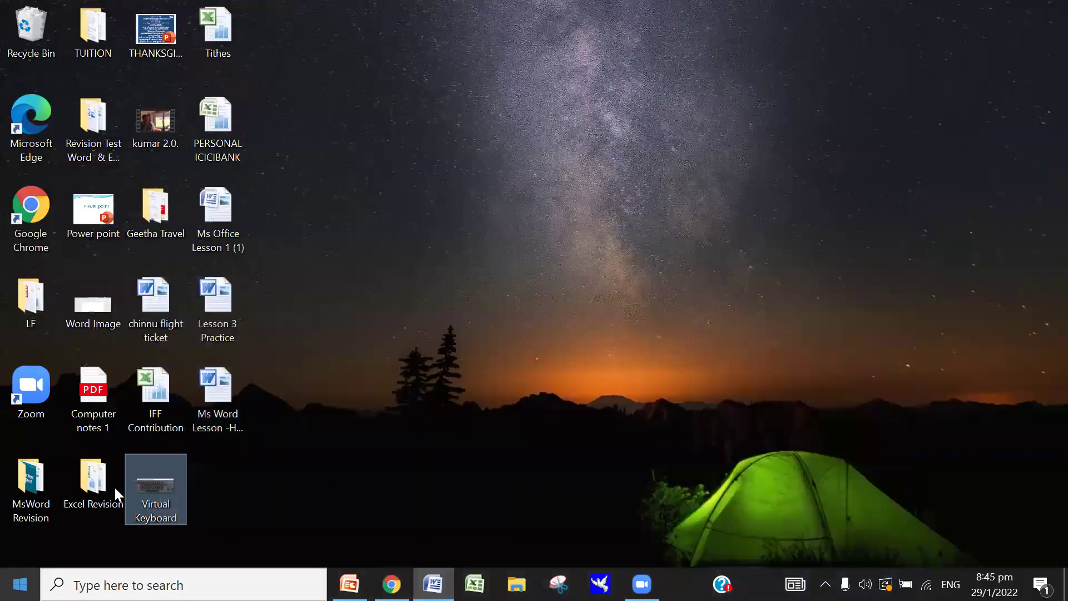
pyautogui.doubleClick(140, 466)
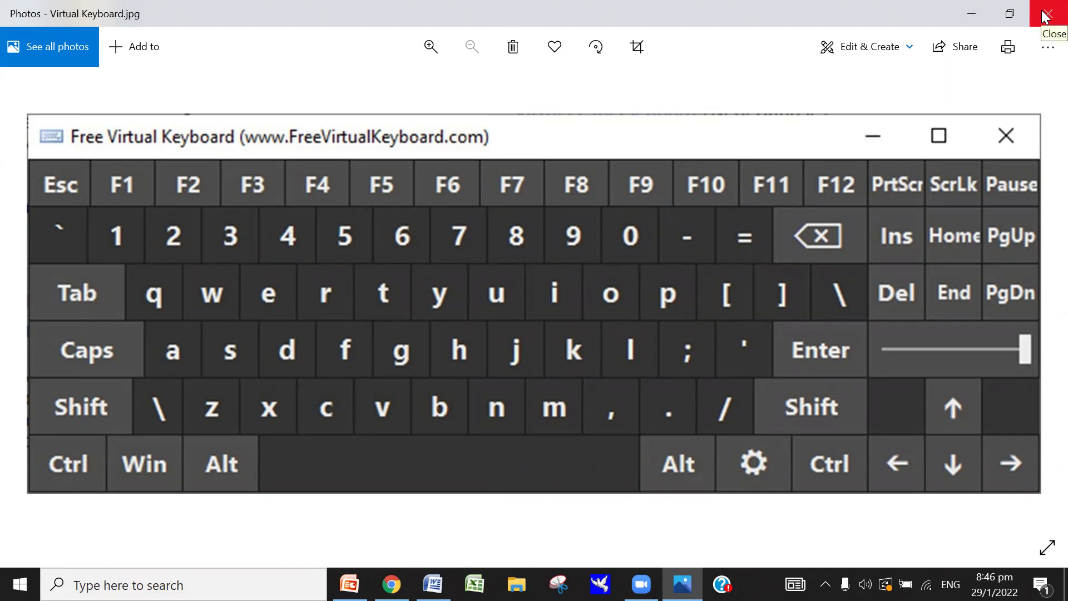
pyautogui.click(973, 15)
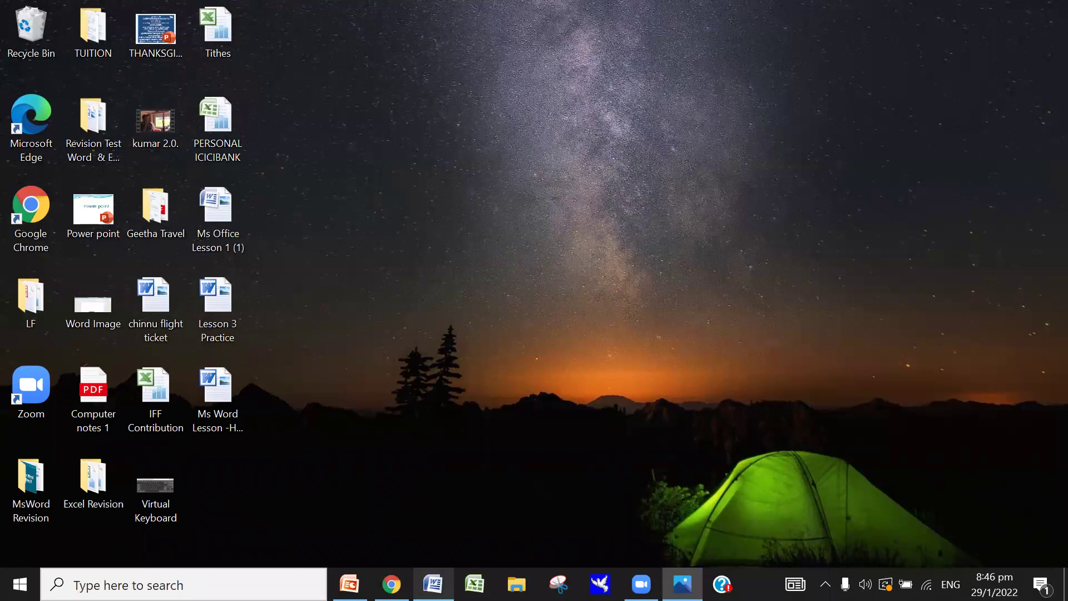
pyautogui.click(434, 585)
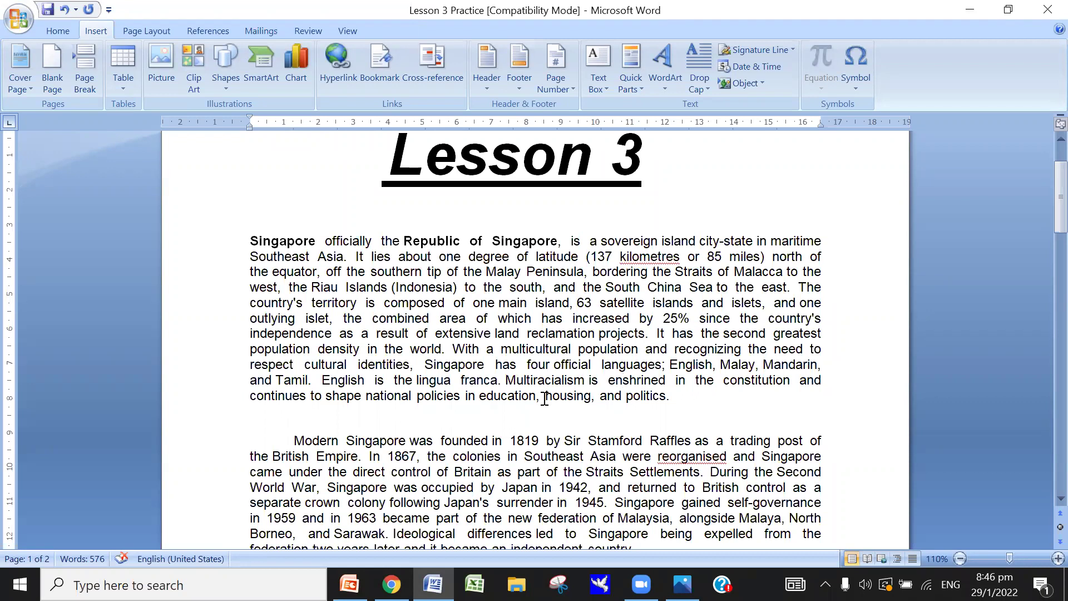
pyautogui.hotkey('ctrl', 'a')
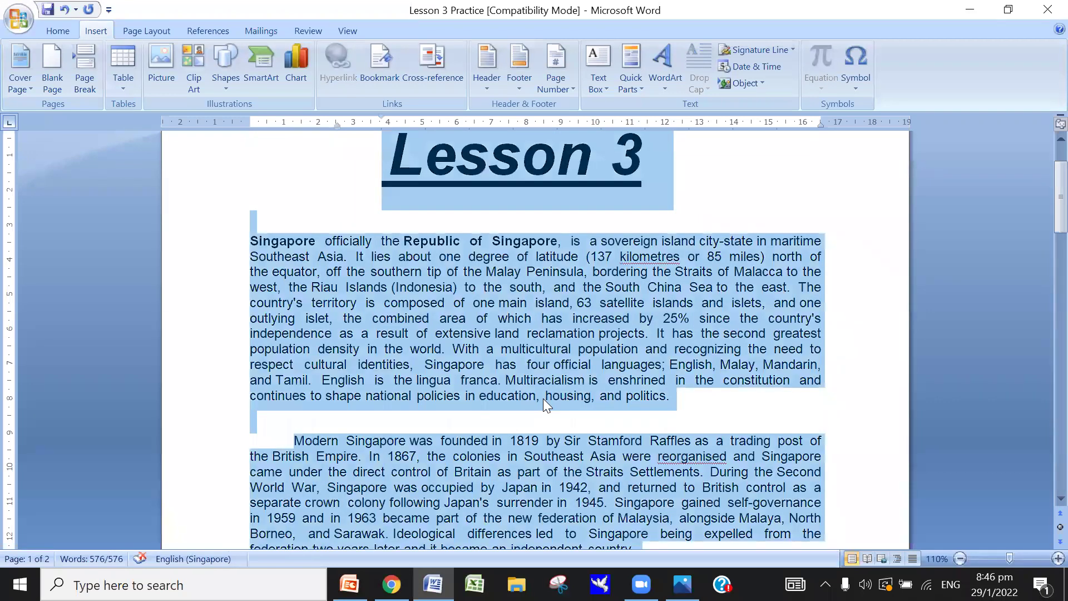
pyautogui.scroll(-2, 540, 402)
pyautogui.scroll(-1, 539, 417)
pyautogui.scroll(-2, 539, 418)
pyautogui.scroll(-5, 539, 423)
pyautogui.scroll(-2, 539, 423)
pyautogui.scroll(3, 540, 422)
pyautogui.scroll(2, 539, 423)
pyautogui.scroll(4, 538, 423)
pyautogui.scroll(3, 539, 425)
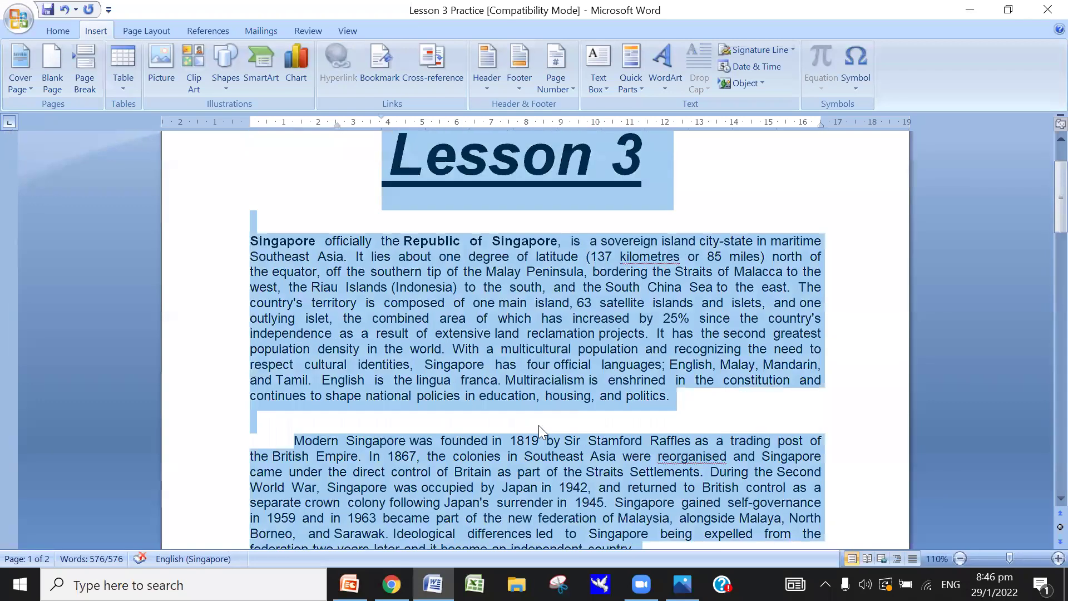
pyautogui.scroll(2, 534, 428)
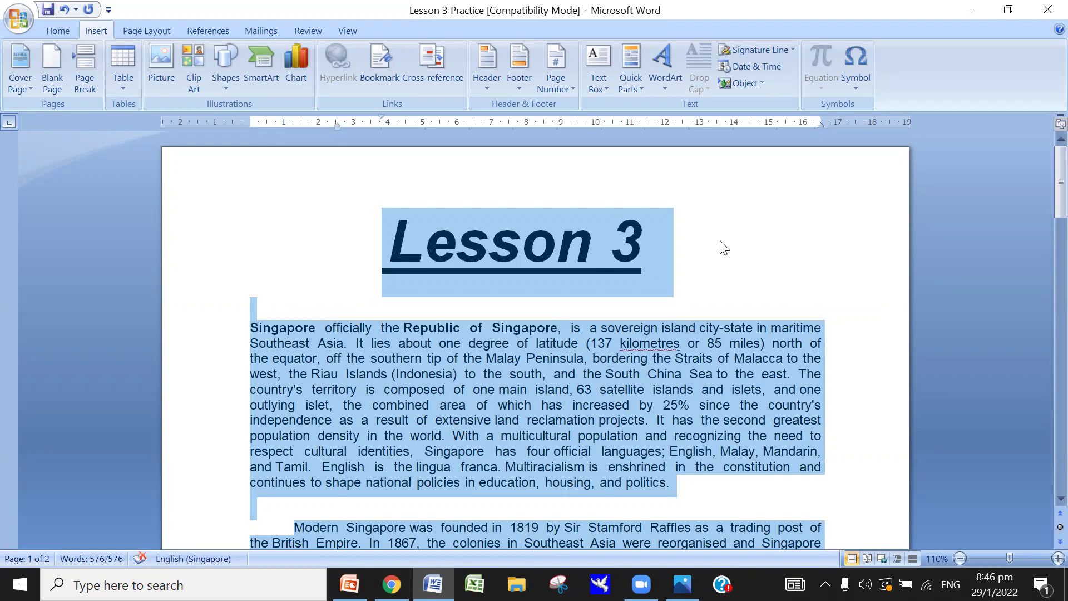
pyautogui.click(541, 399)
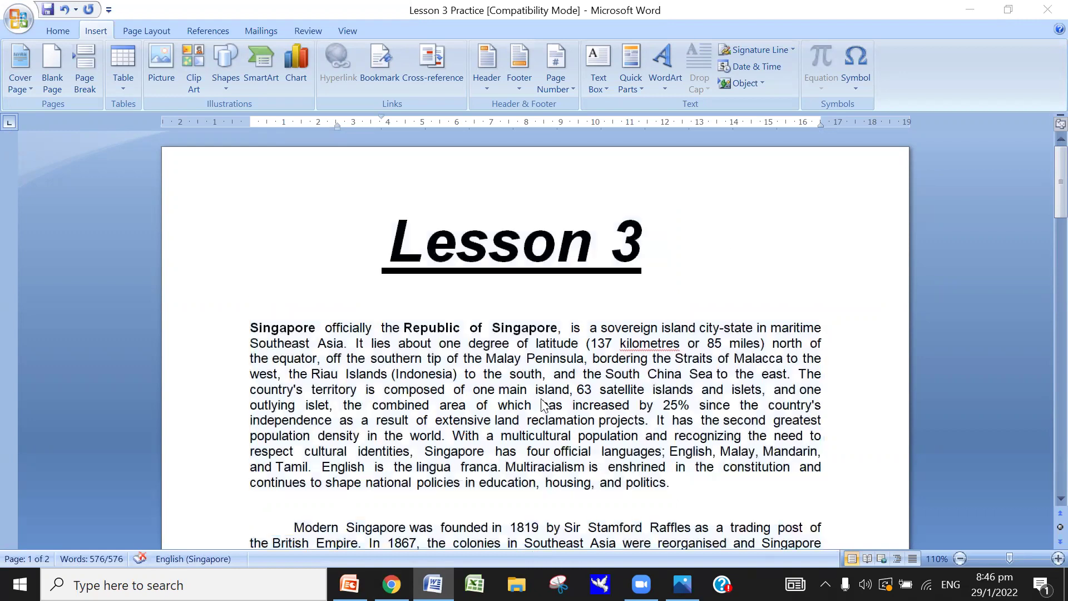
pyautogui.hotkey('ctrl', 'a')
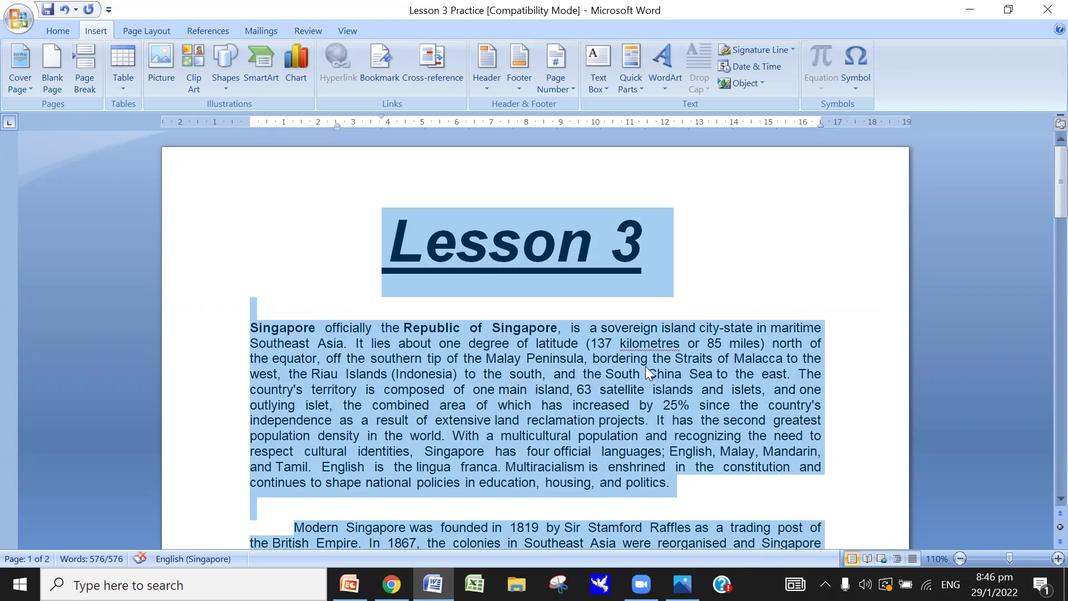
pyautogui.click(646, 369)
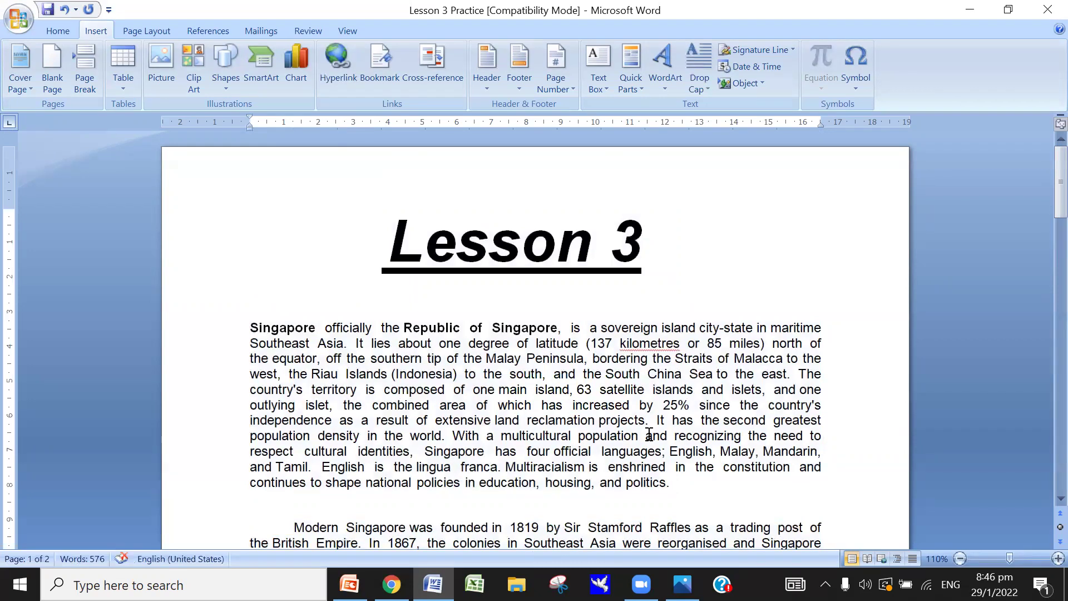
pyautogui.hotkey('ctrl', 'a')
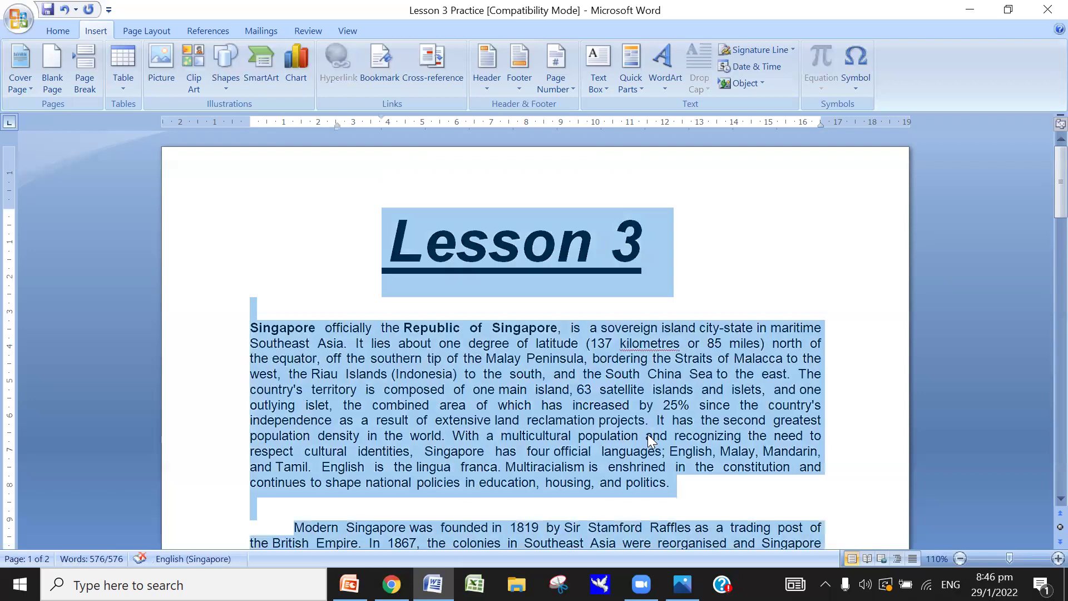
pyautogui.scroll(-5, 523, 517)
pyautogui.scroll(-5, 524, 512)
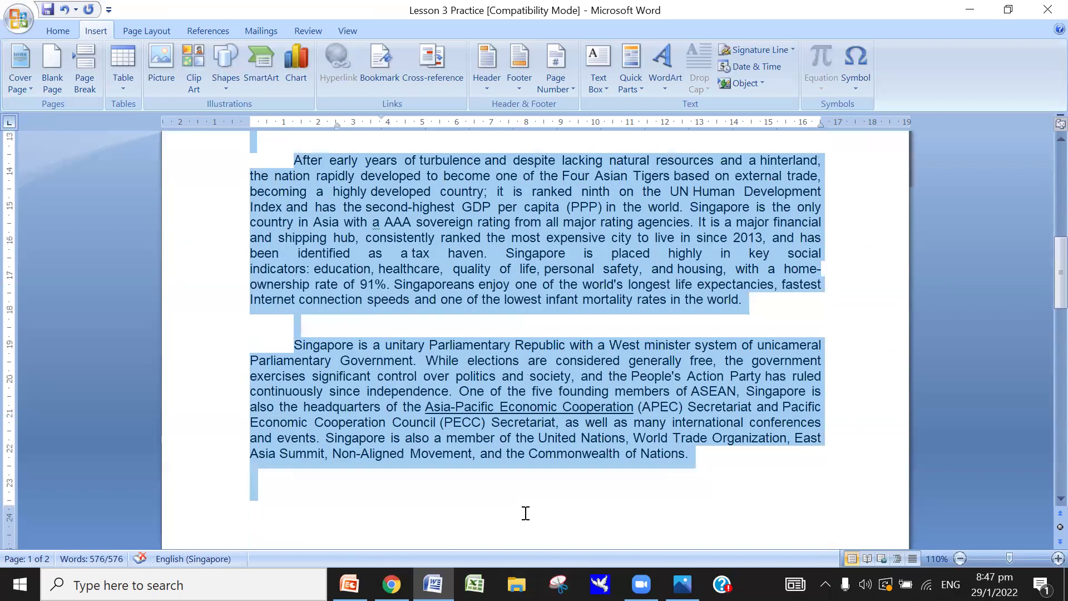
pyautogui.scroll(-5, 525, 513)
pyautogui.scroll(-4, 524, 512)
pyautogui.scroll(-5, 525, 513)
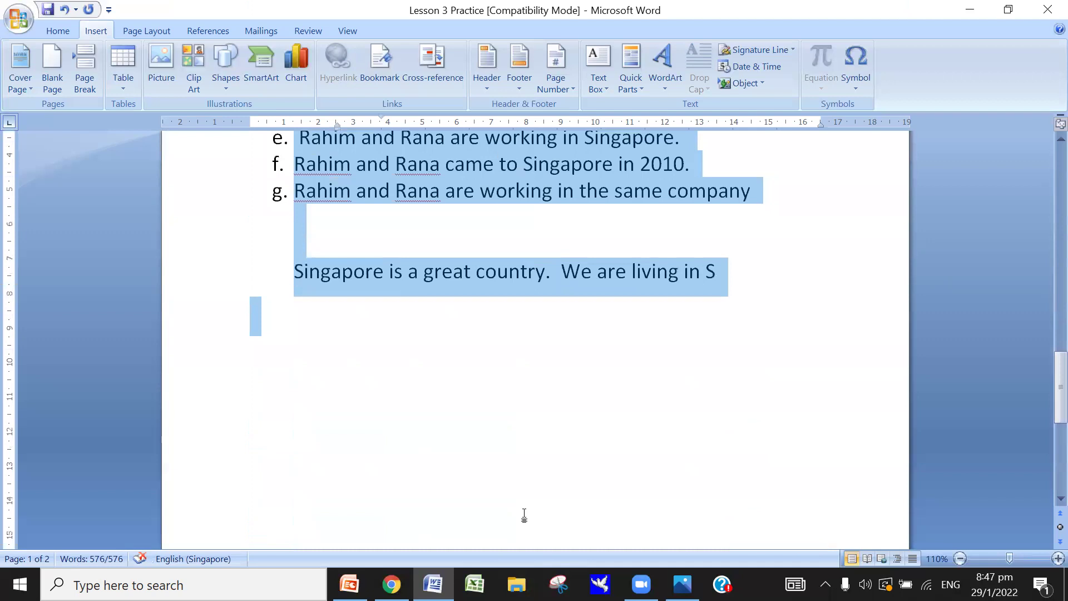
pyautogui.scroll(2, 538, 450)
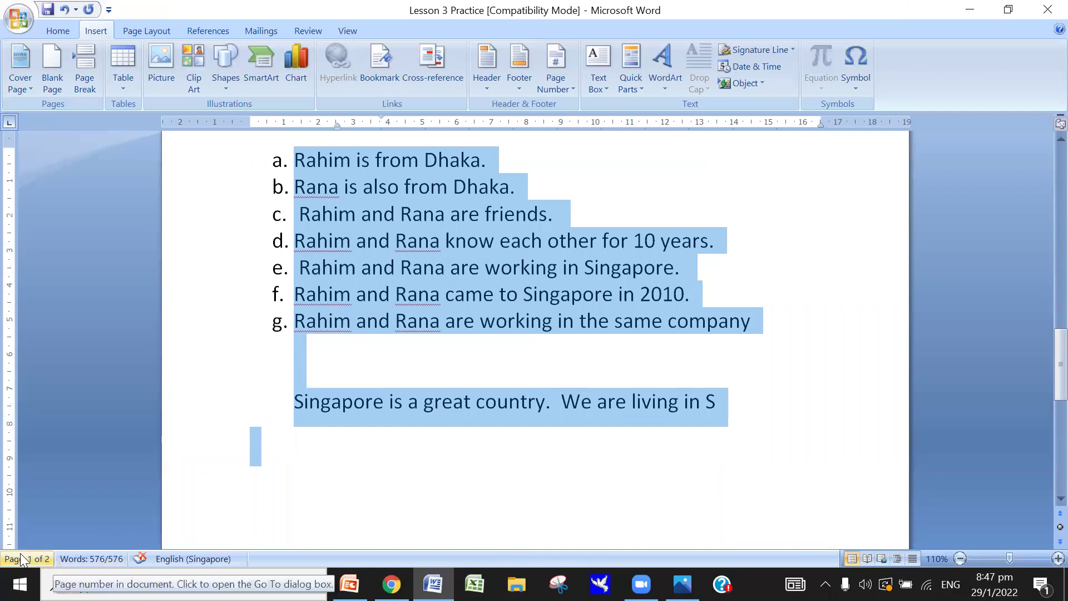
pyautogui.scroll(3, 256, 460)
pyautogui.scroll(5, 256, 462)
pyautogui.scroll(6, 256, 464)
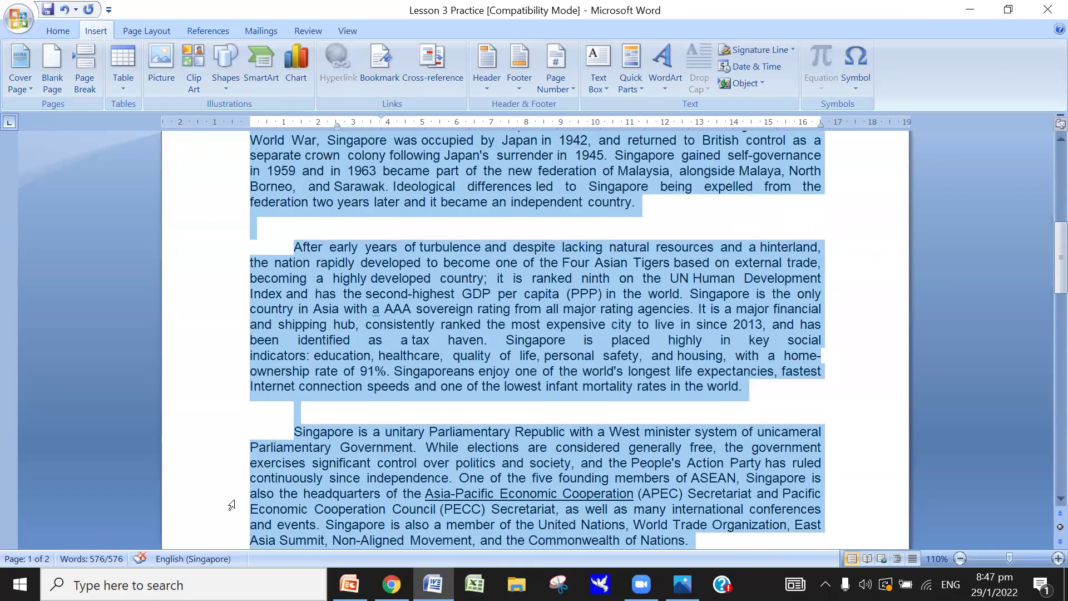
pyautogui.scroll(1, 240, 500)
pyautogui.scroll(3, 245, 424)
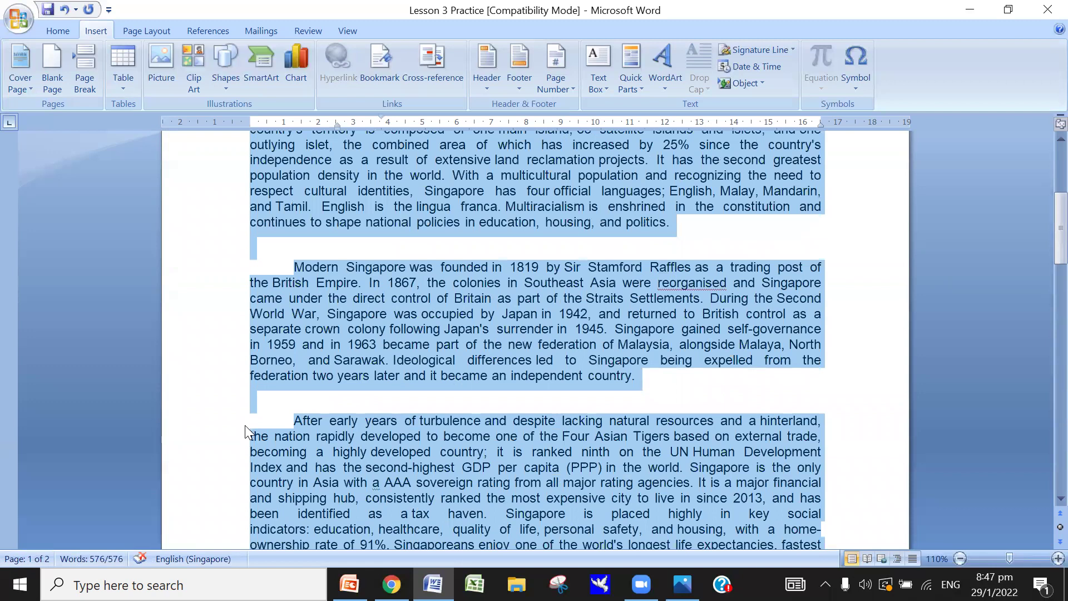
pyautogui.scroll(4, 246, 429)
pyautogui.scroll(2, 248, 436)
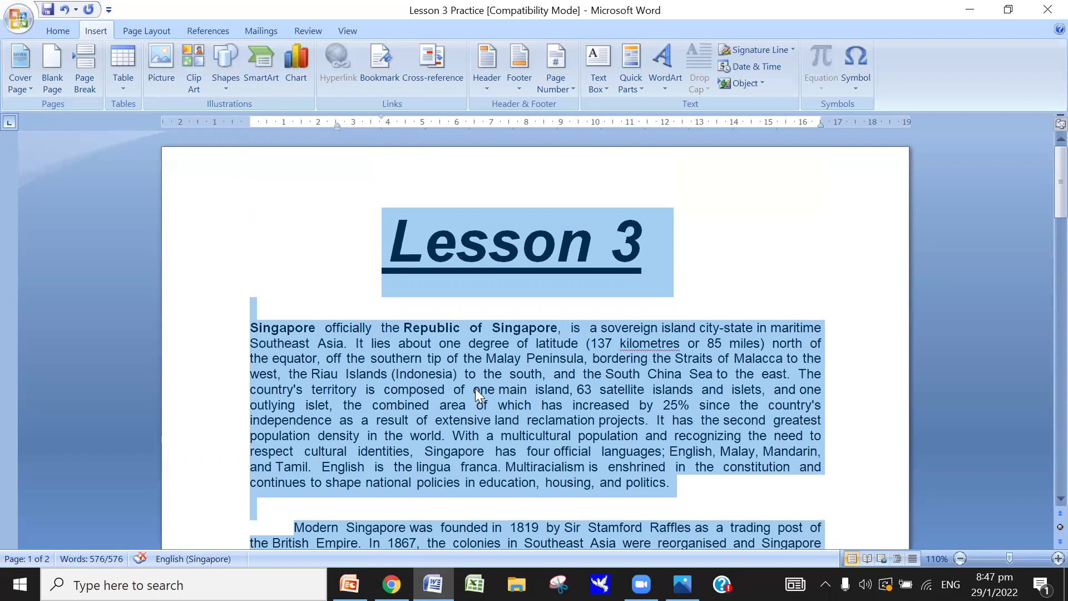
pyautogui.click(586, 341)
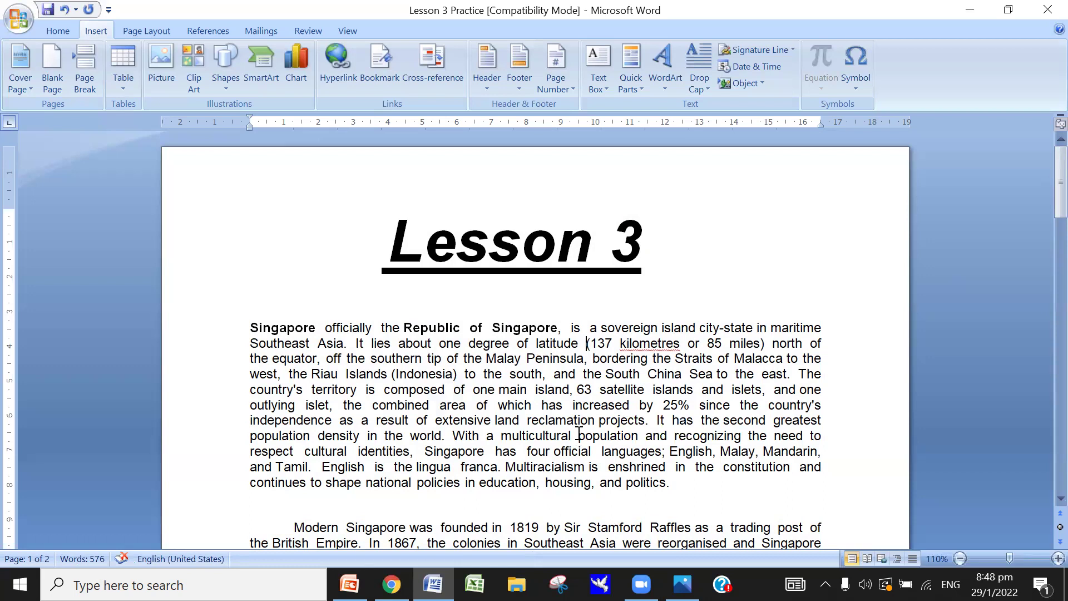
# Select 'population', deselect it, then select 'English' in the official languages list.
pyautogui.moveTo(579, 434); pyautogui.dragTo(638, 436)
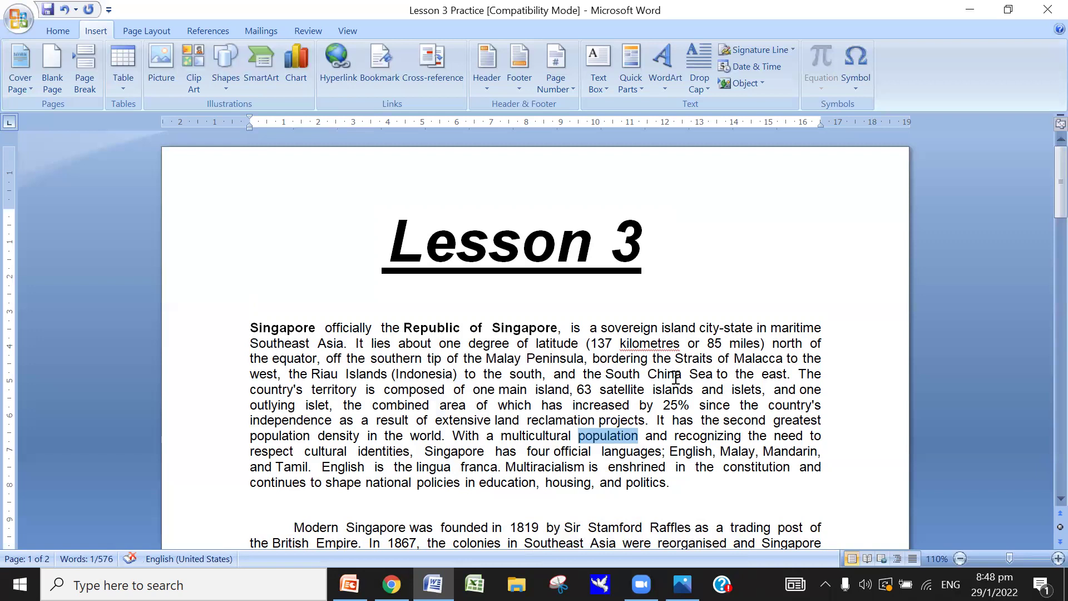
pyautogui.click(721, 451)
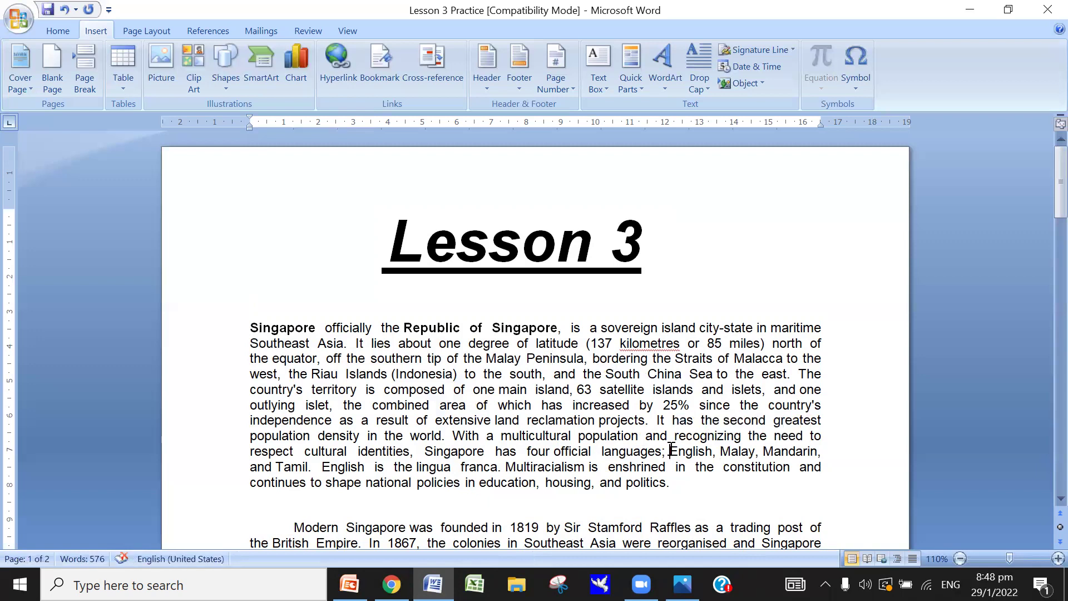
pyautogui.moveTo(670, 449); pyautogui.dragTo(712, 447)
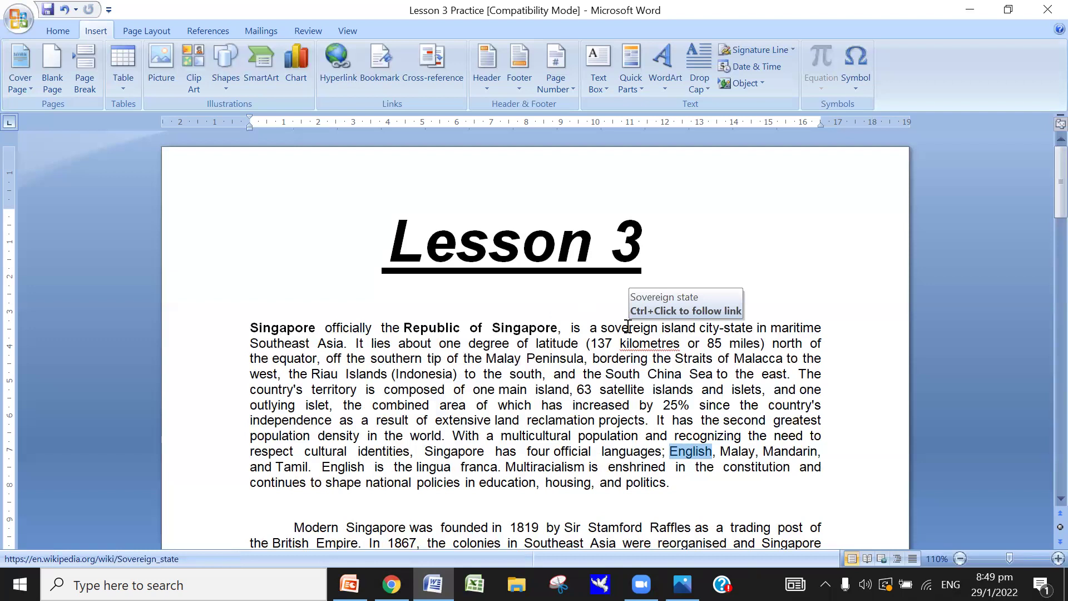
pyautogui.doubleClick(628, 327)
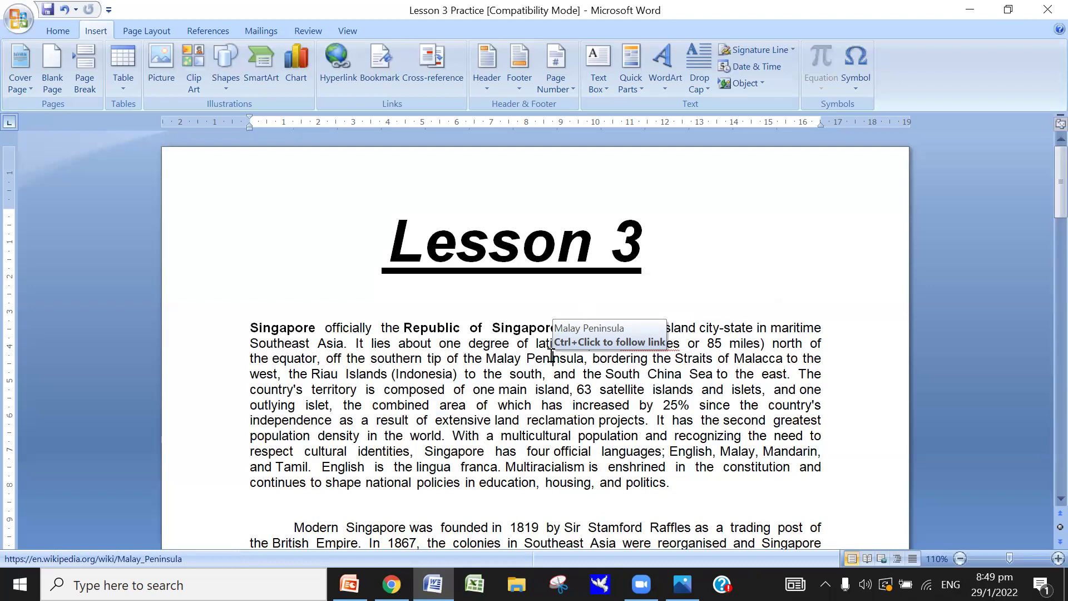
pyautogui.doubleClick(552, 356)
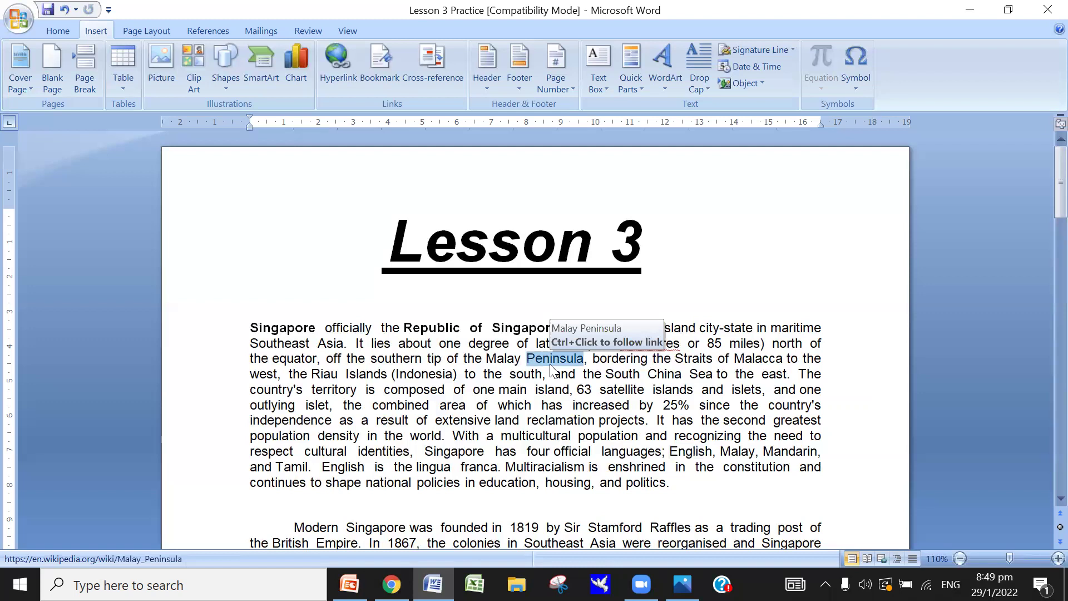
pyautogui.click(418, 390)
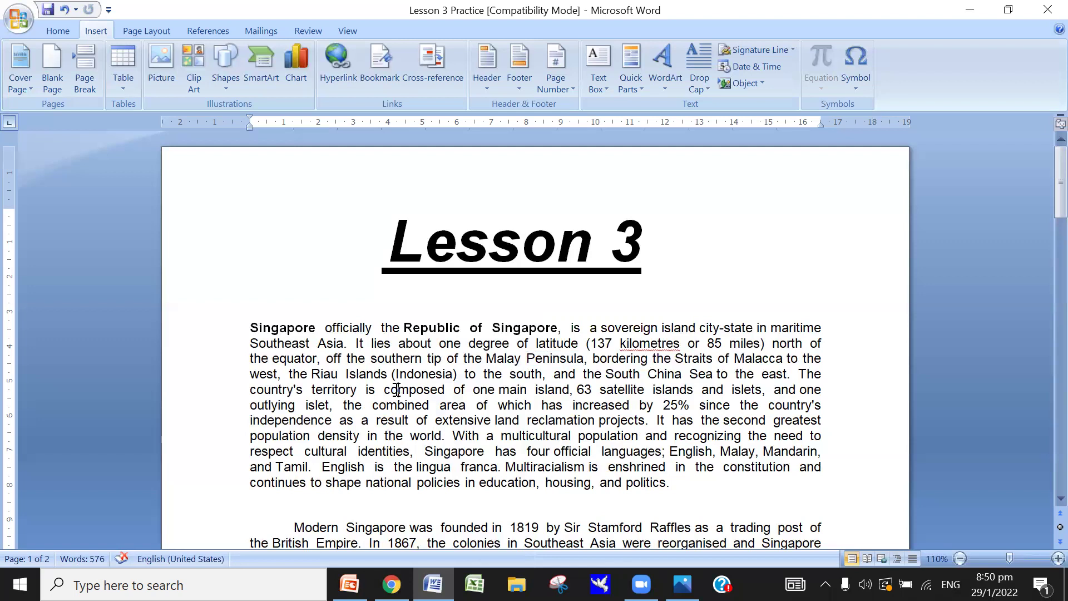
pyautogui.doubleClick(397, 390)
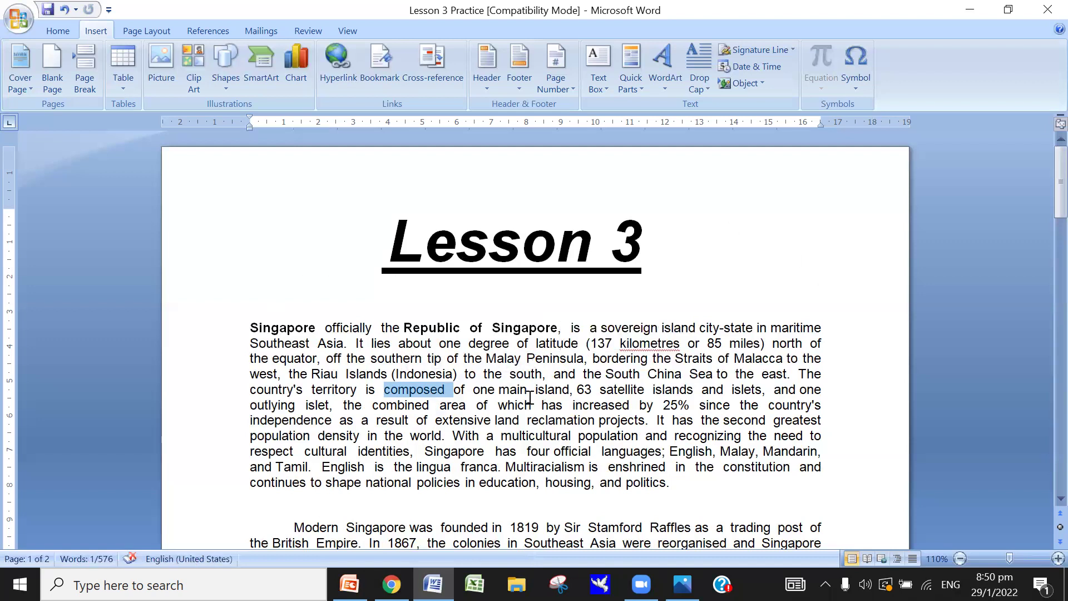
pyautogui.click(471, 329)
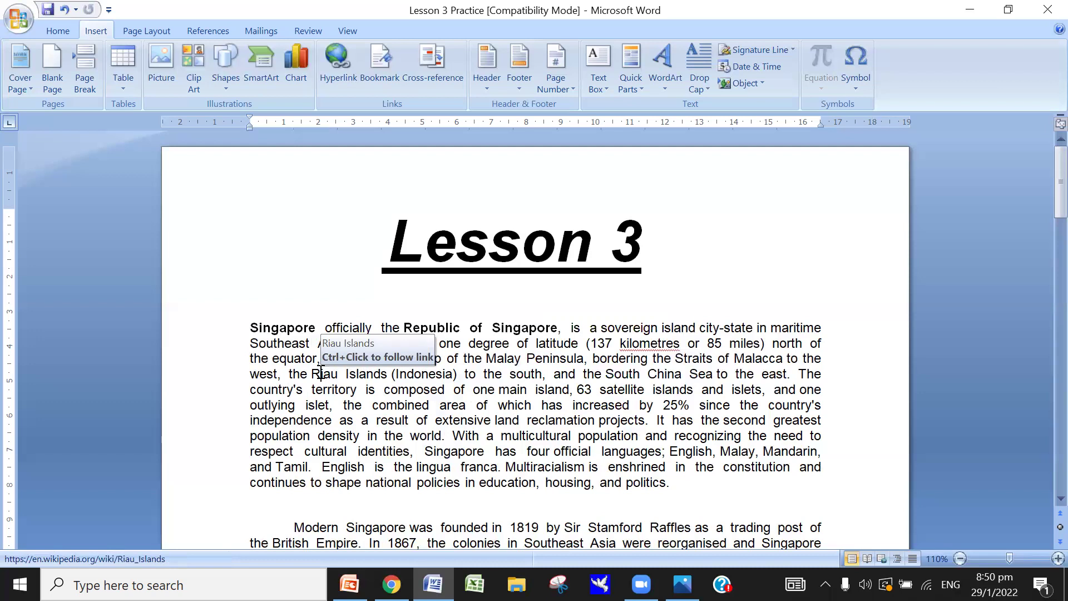
# Practise selecting text from Riau Islands onward and from independence through world, then show Virtual Keyboard.jpg.
pyautogui.moveTo(321, 373); pyautogui.dragTo(323, 390)
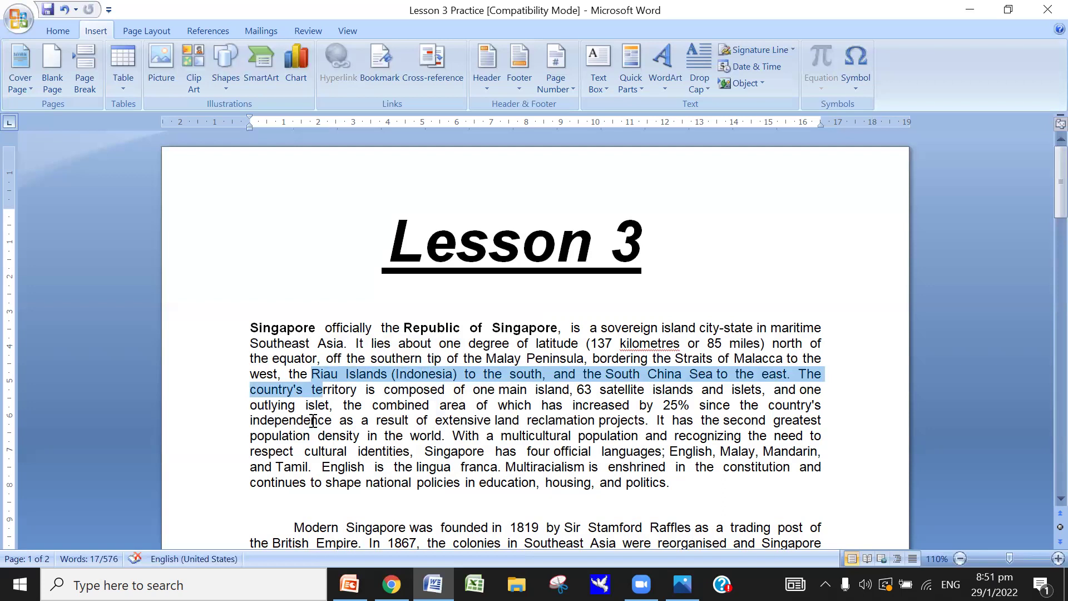
pyautogui.click(313, 420)
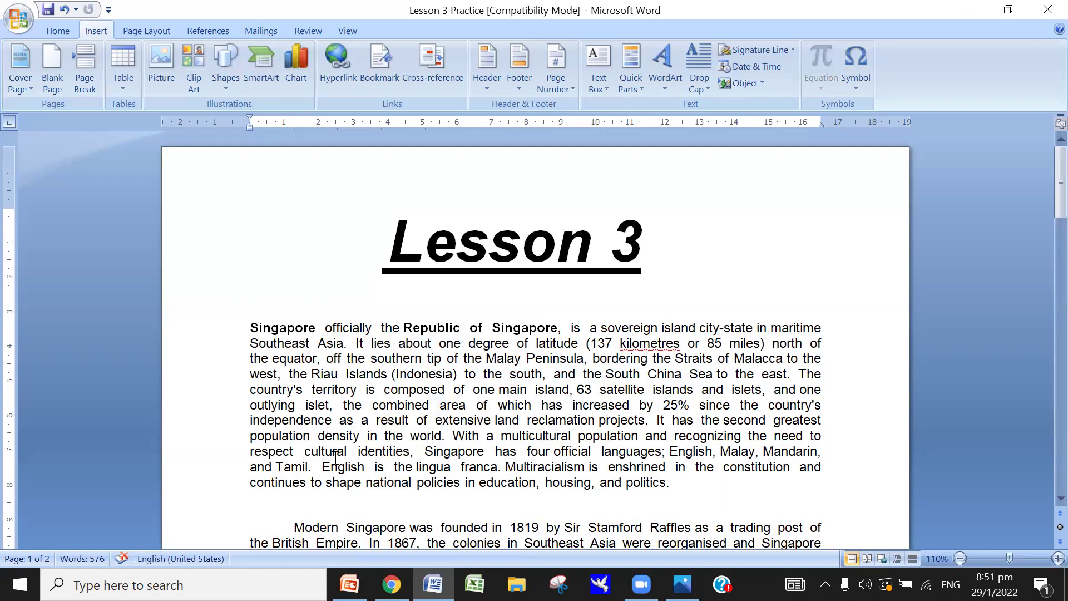
pyautogui.hotkey('ctrl', 'shift', 'Right')
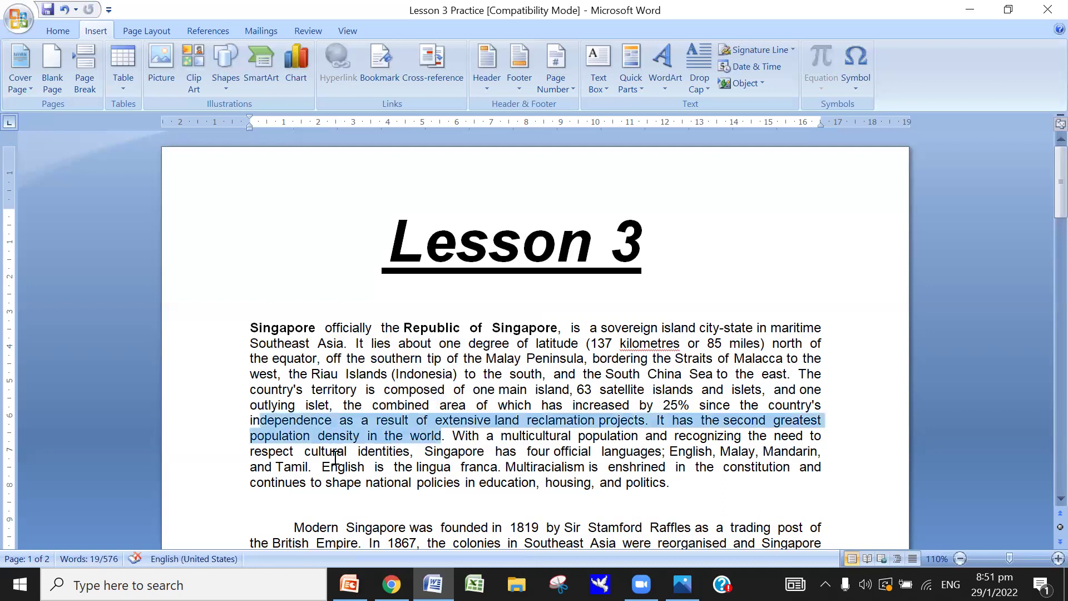
pyautogui.click(344, 423)
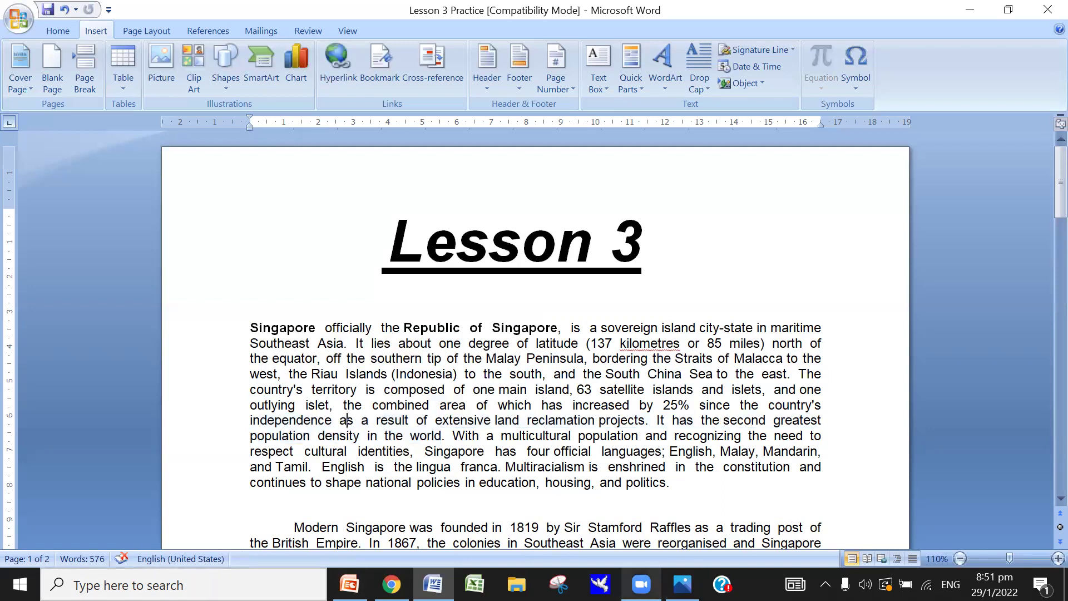
pyautogui.click(682, 584)
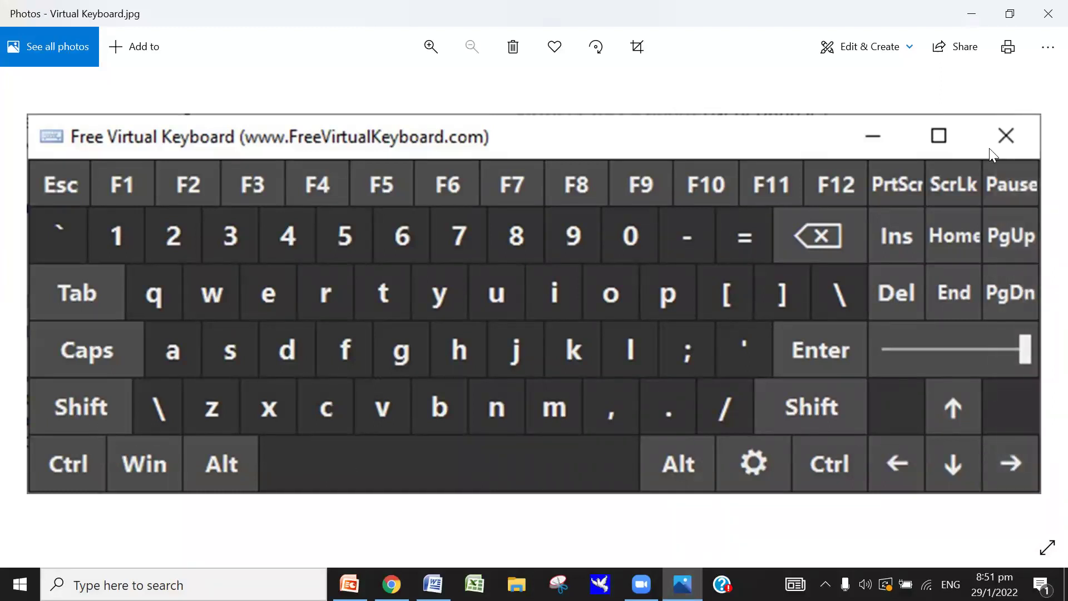
# Close the Virtual Keyboard picture in Photos.
pyautogui.click(1049, 13)
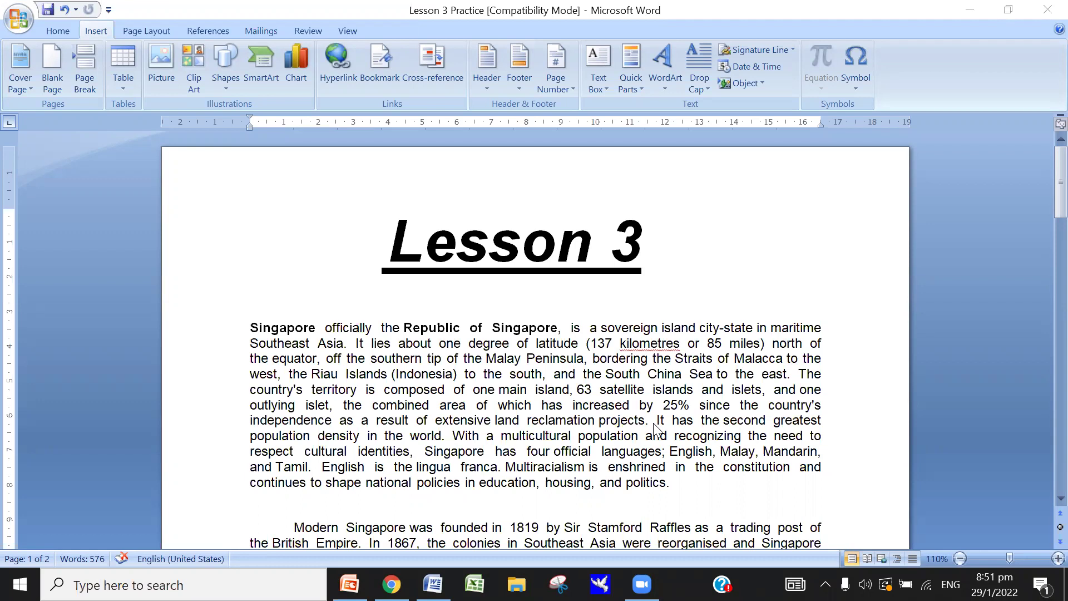
pyautogui.scroll(-1, 668, 454)
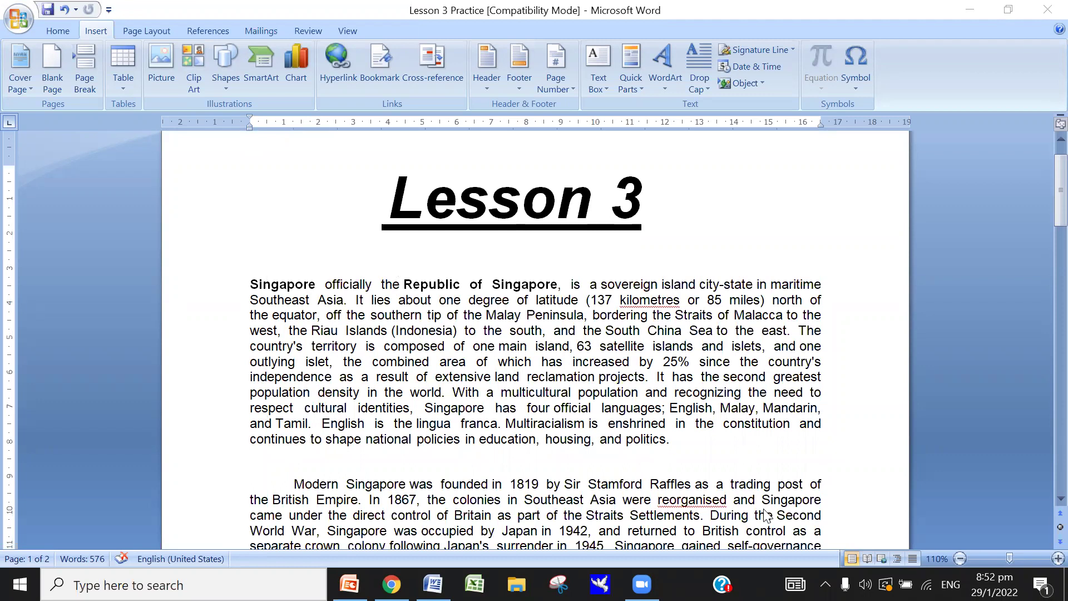
pyautogui.scroll(-2, 767, 515)
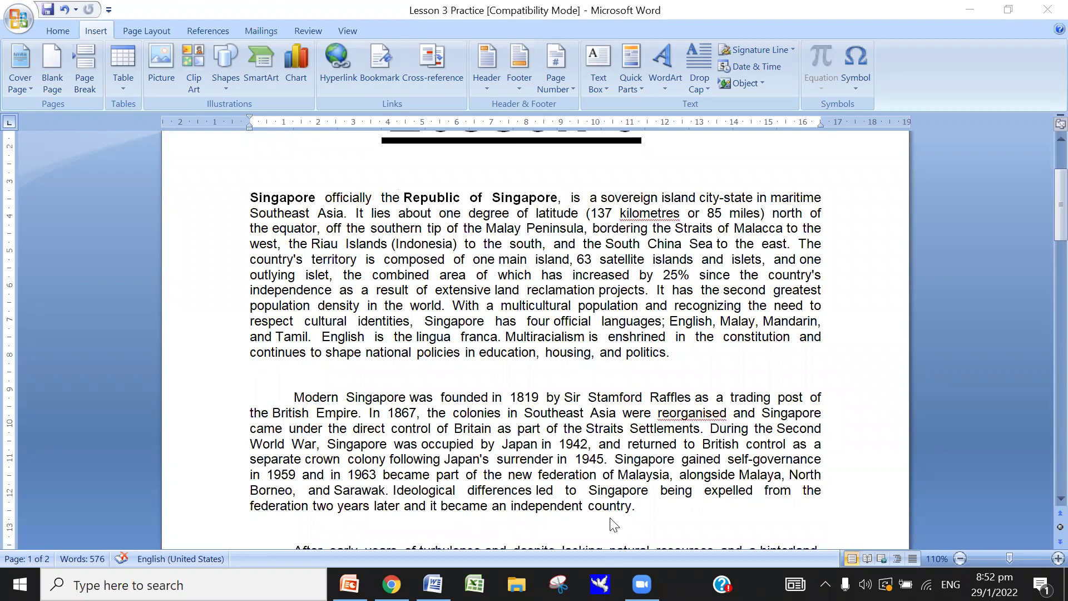
pyautogui.scroll(-3, 590, 498)
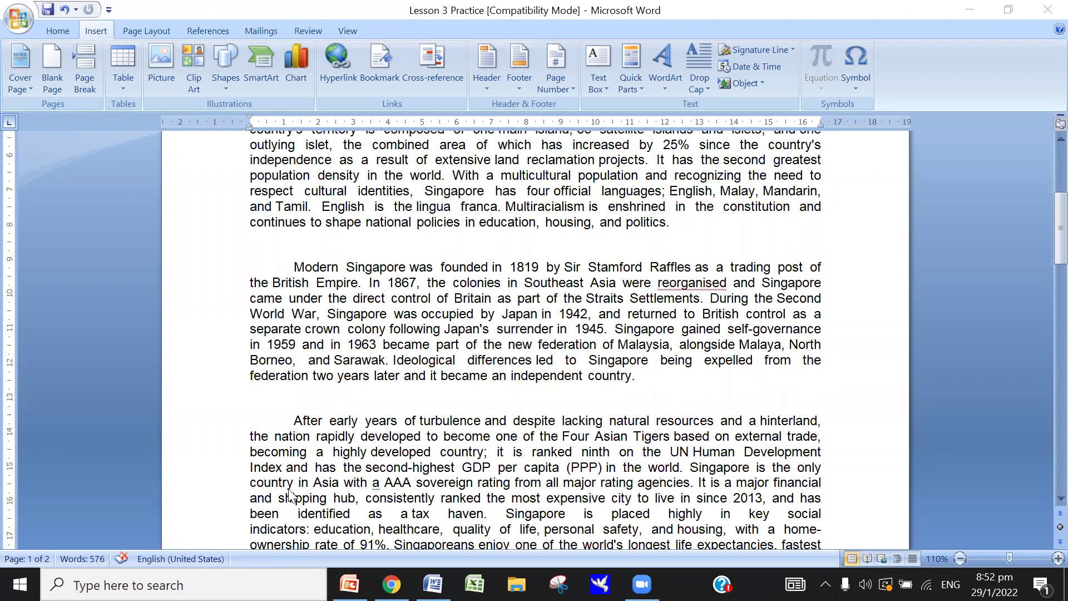
pyautogui.scroll(-1, 516, 501)
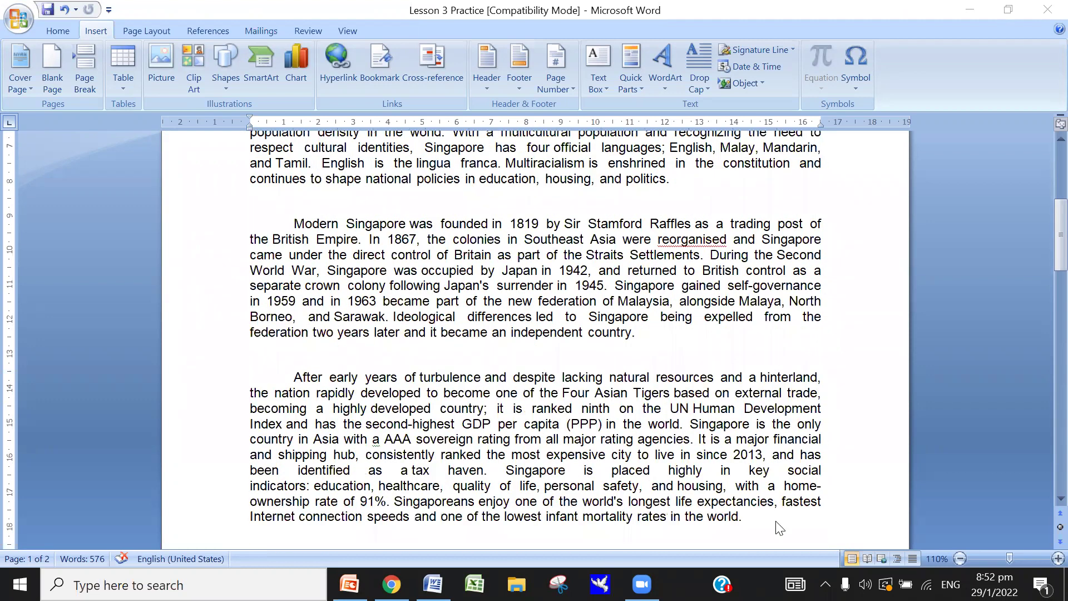
pyautogui.scroll(3, 729, 490)
pyautogui.scroll(2, 726, 493)
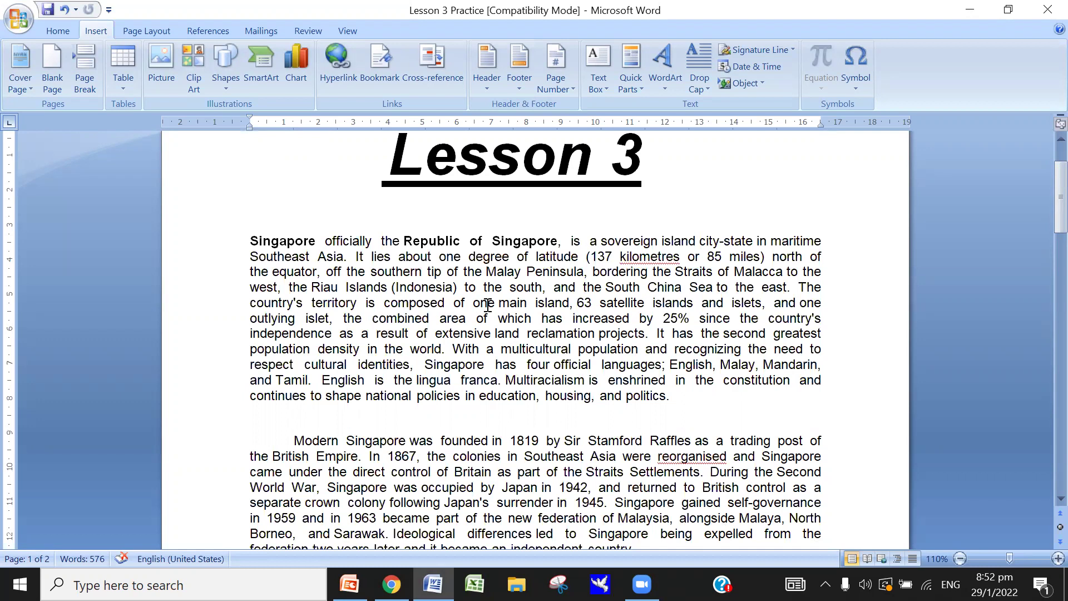
pyautogui.hotkey('ctrl', 'shift', 'Down')
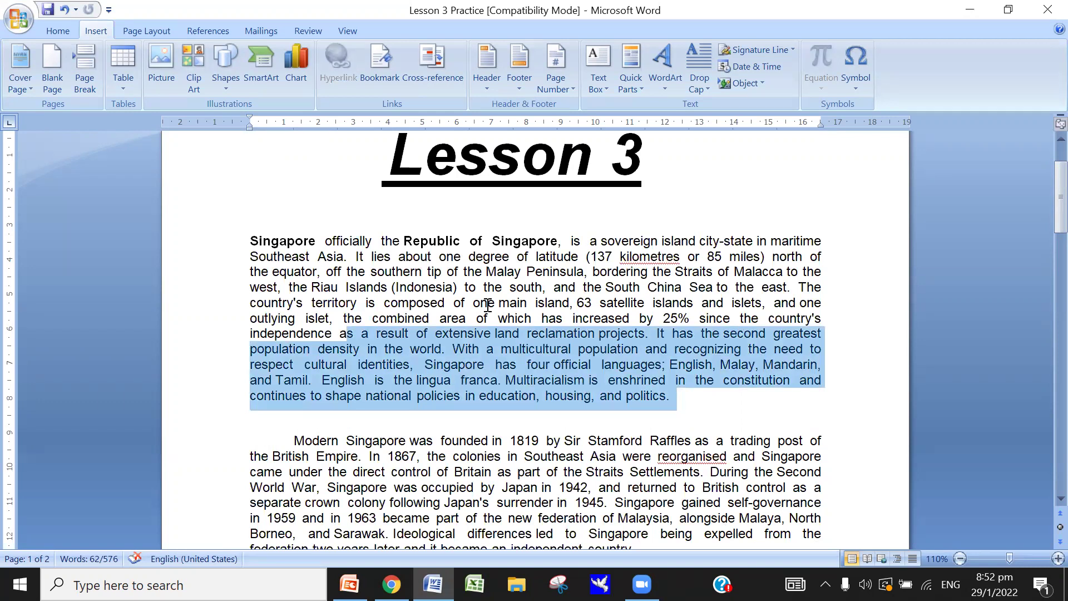
pyautogui.moveTo(569, 287); pyautogui.dragTo(562, 287)
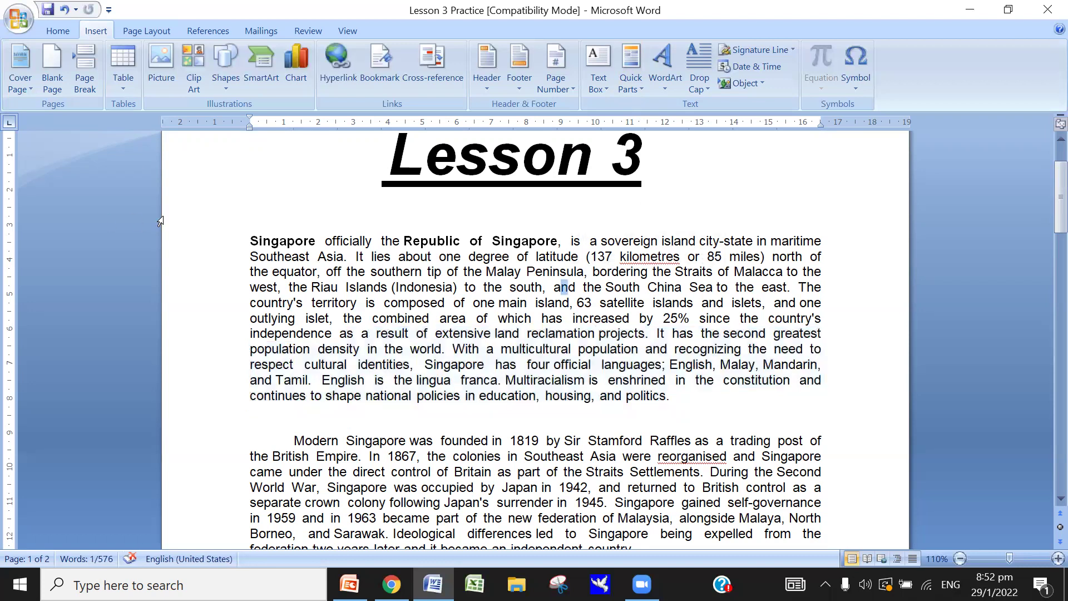
pyautogui.click(251, 240)
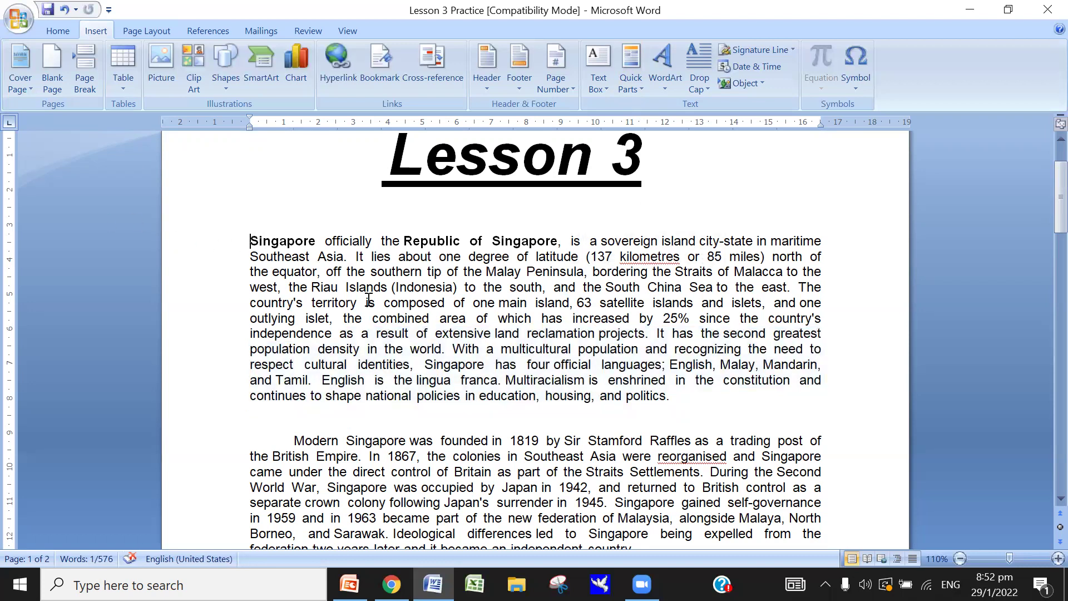
pyautogui.tripleClick(404, 353)
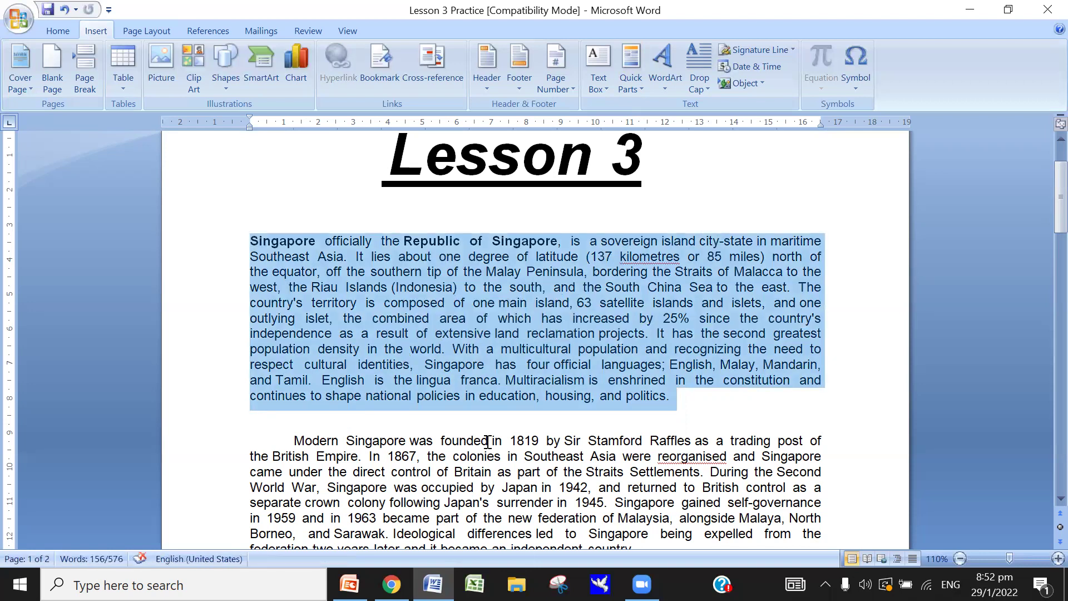
pyautogui.click(574, 456)
pyautogui.scroll(-1, 595, 480)
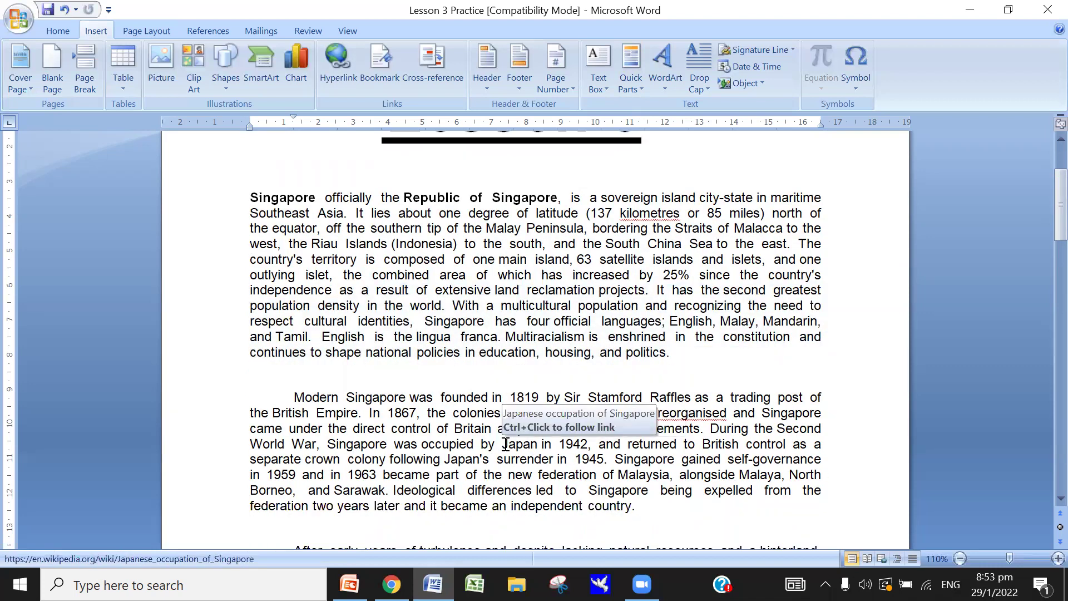
pyautogui.hotkey('ctrl', 'shift', 'Down')
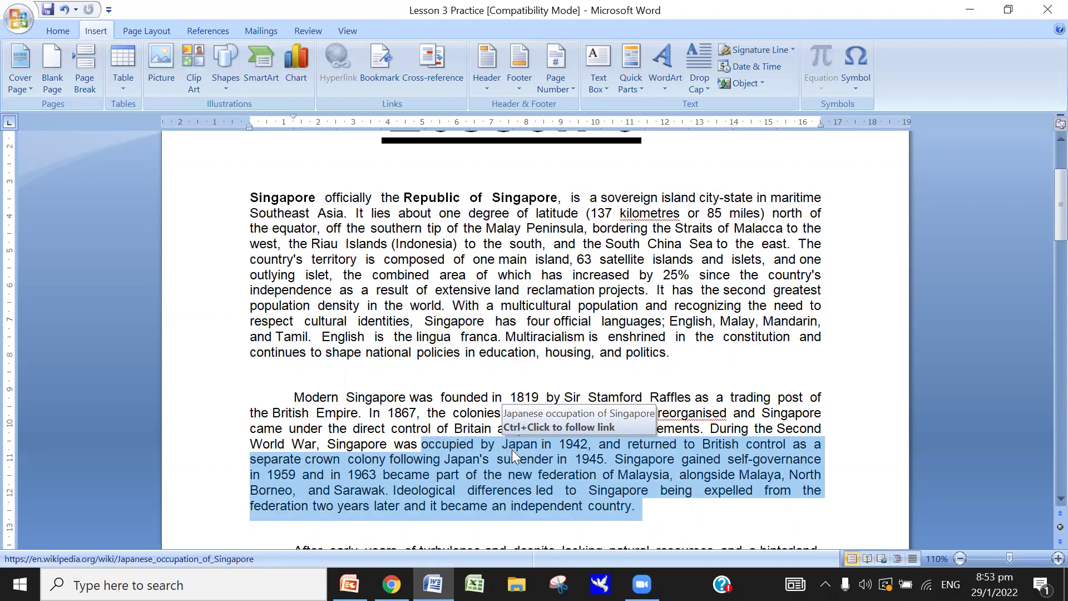
pyautogui.click(513, 449)
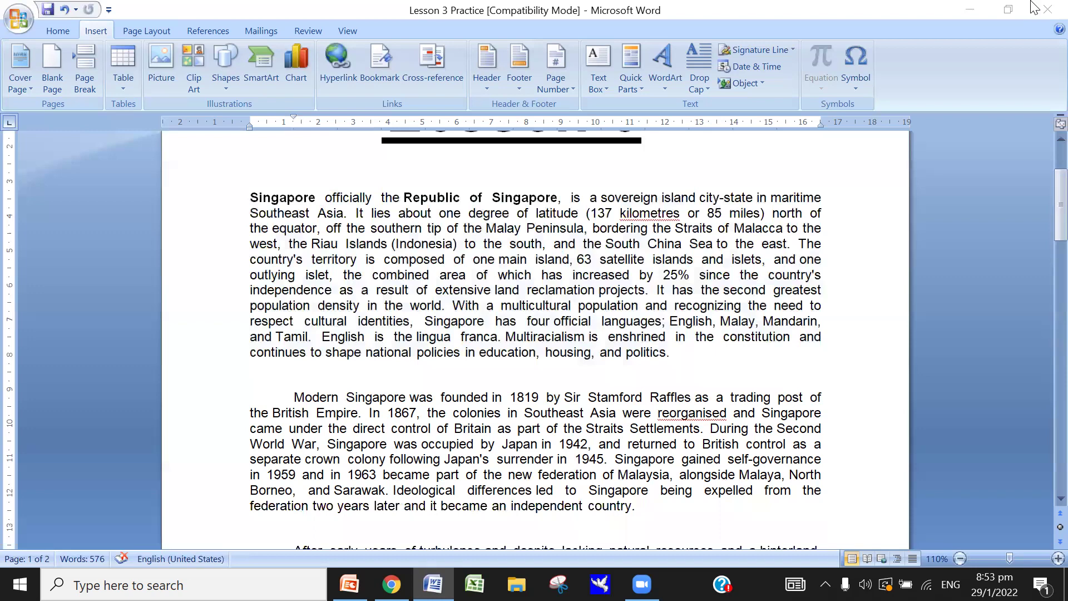
# Minimize Word, open Virtual Keyboard.jpg from the desktop, minimize Photos, then restore the Lesson 3 Practice window.
pyautogui.click(968, 10)
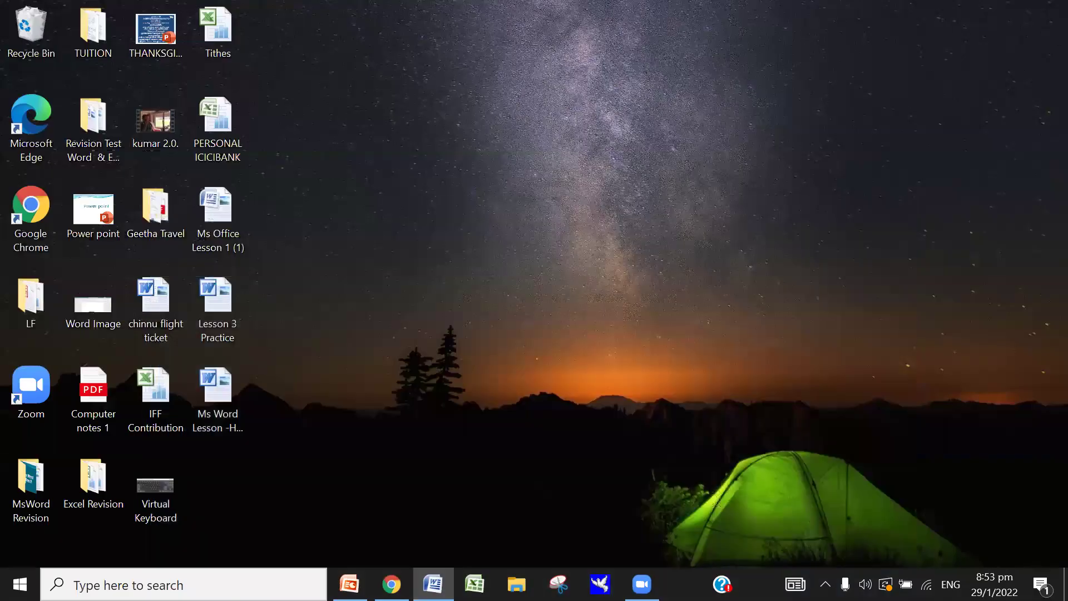
pyautogui.doubleClick(158, 473)
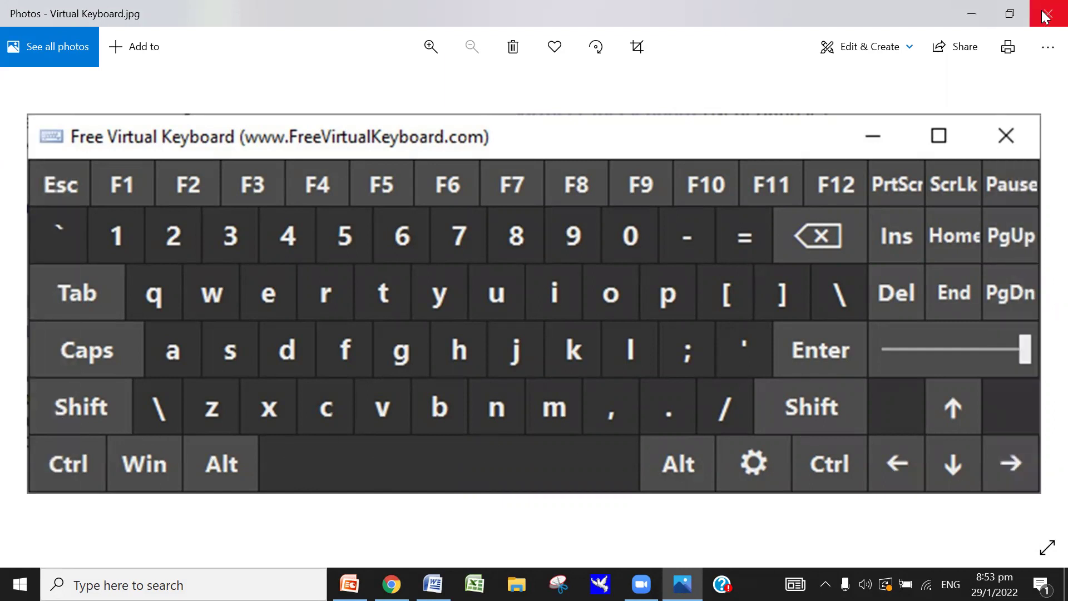
pyautogui.click(976, 14)
pyautogui.click(433, 584)
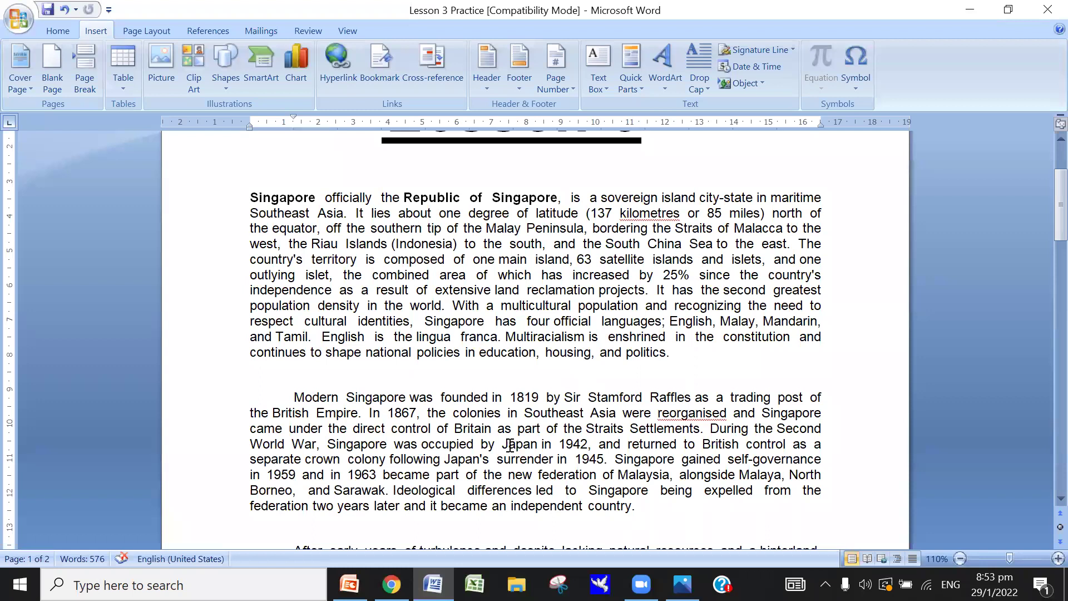
pyautogui.click(508, 444)
pyautogui.scroll(-2, 531, 455)
pyautogui.scroll(-1, 531, 455)
pyautogui.scroll(-1, 531, 455)
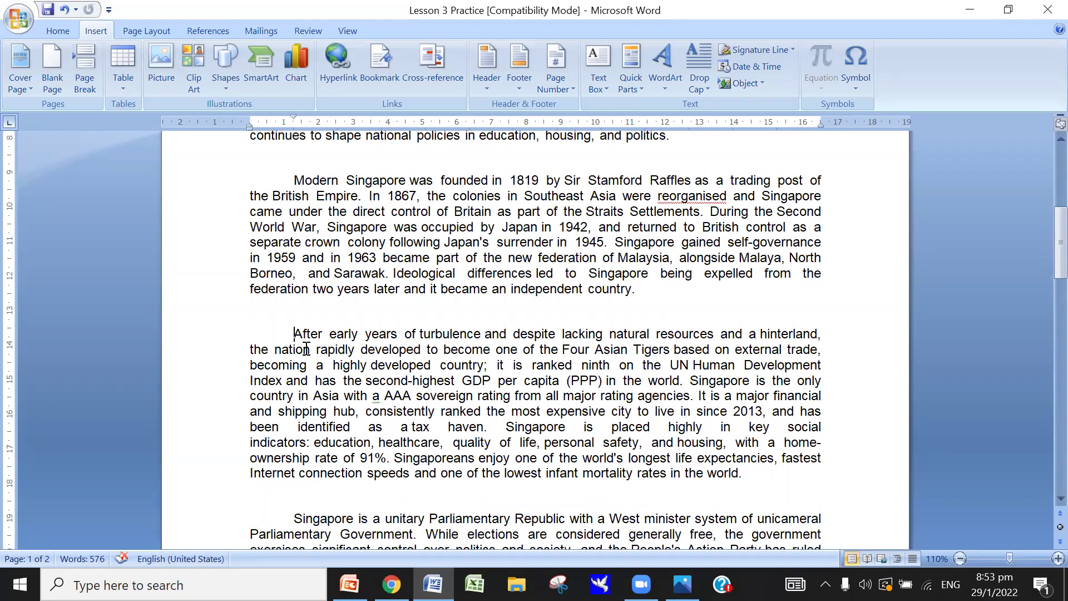
pyautogui.tripleClick(306, 349)
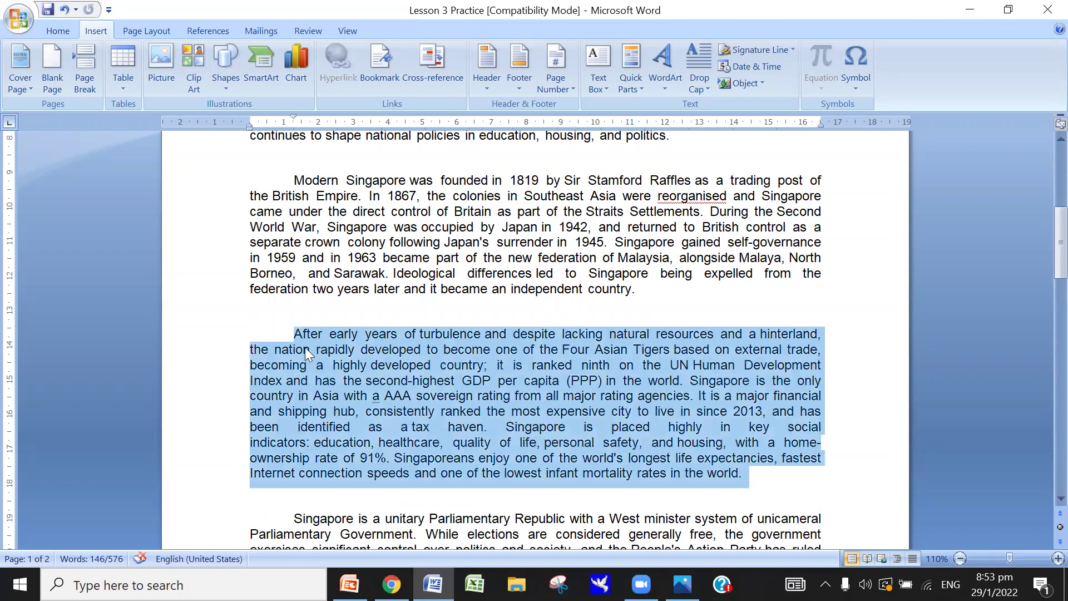
pyautogui.click(318, 364)
pyautogui.scroll(-3, 345, 373)
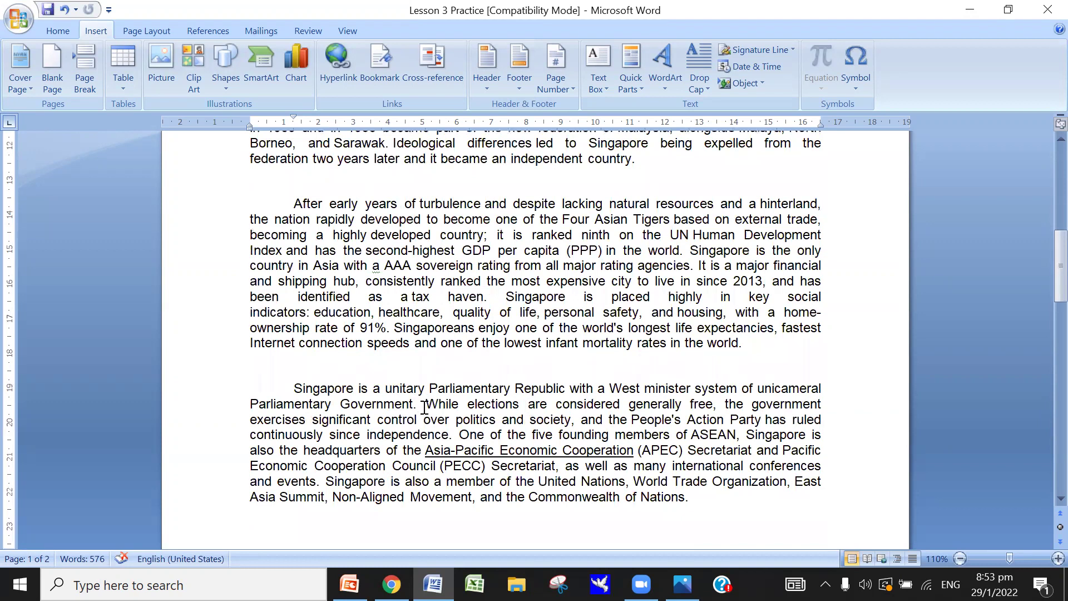
pyautogui.click(424, 407)
pyautogui.hotkey('ctrl', 'shift', 'Down')
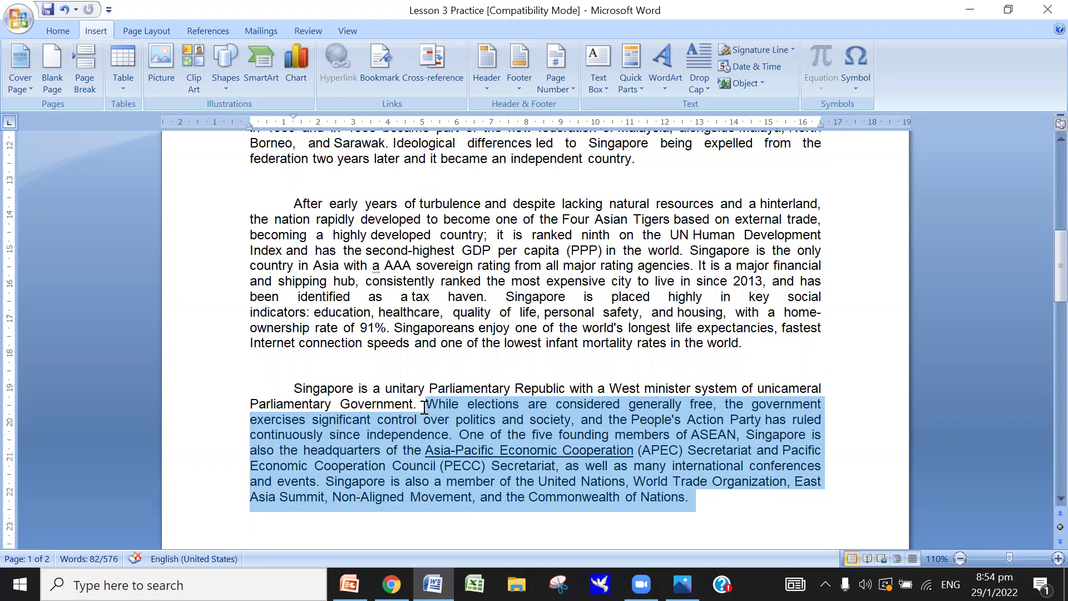
pyautogui.scroll(-2, 461, 461)
pyautogui.scroll(-3, 461, 465)
pyautogui.scroll(-3, 461, 467)
pyautogui.scroll(3, 461, 467)
pyautogui.scroll(2, 461, 467)
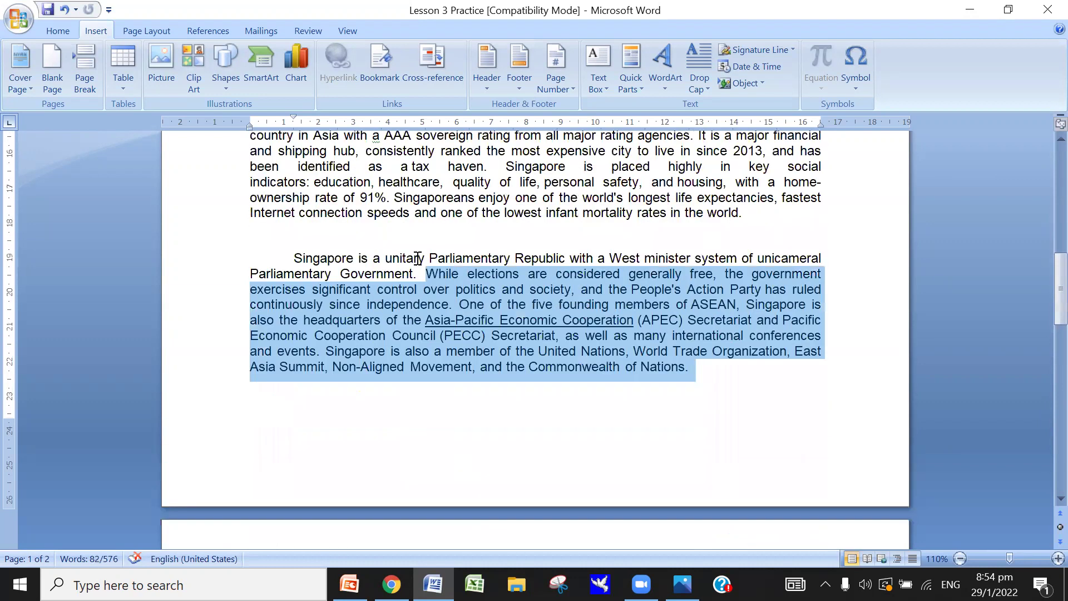
pyautogui.click(473, 307)
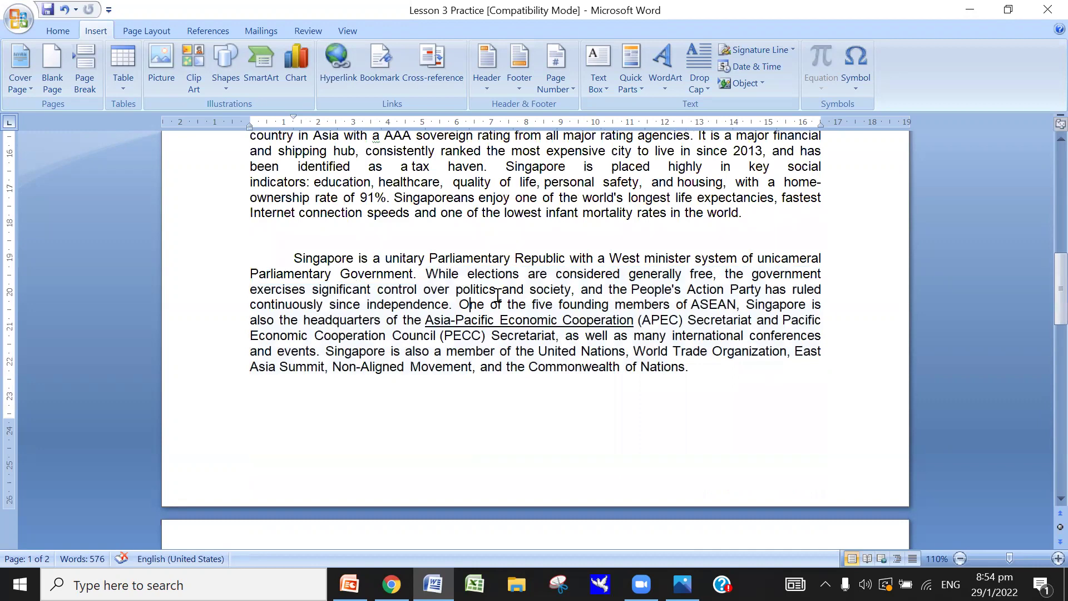
pyautogui.scroll(4, 498, 296)
pyautogui.scroll(2, 498, 298)
pyautogui.scroll(5, 498, 300)
# Drag-select reclamation, deselect it, then double-click to select the word multicultural.
pyautogui.scroll(1, 498, 301)
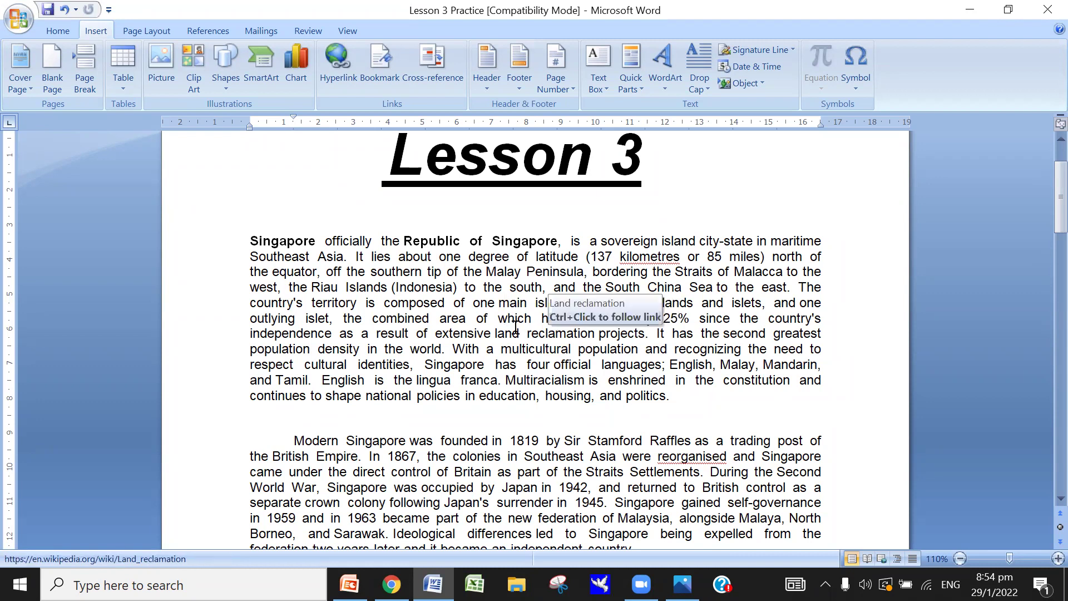
pyautogui.moveTo(526, 333); pyautogui.dragTo(595, 333)
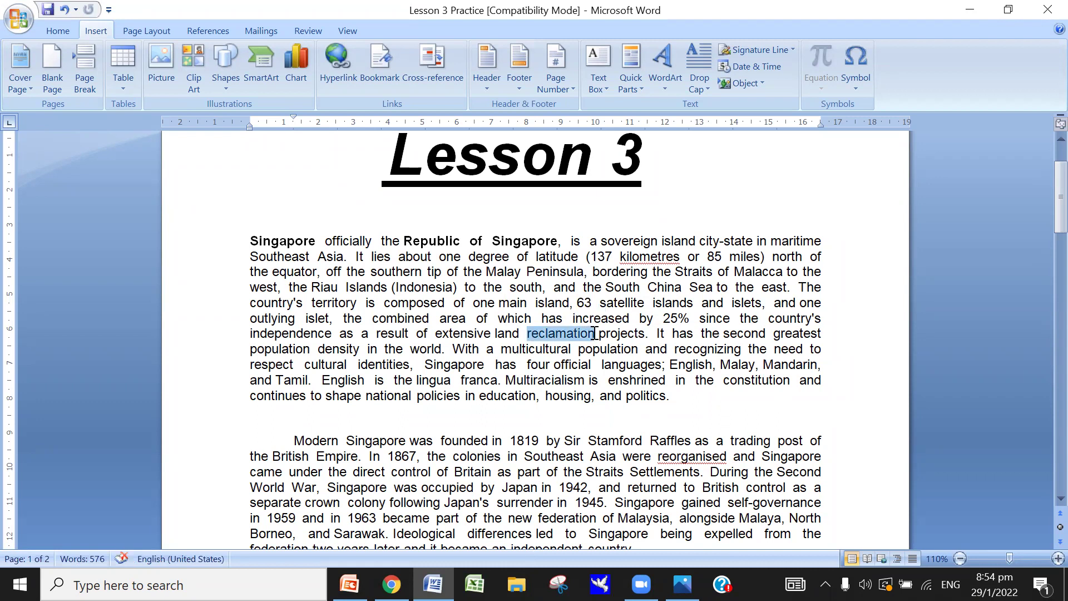
pyautogui.click(517, 353)
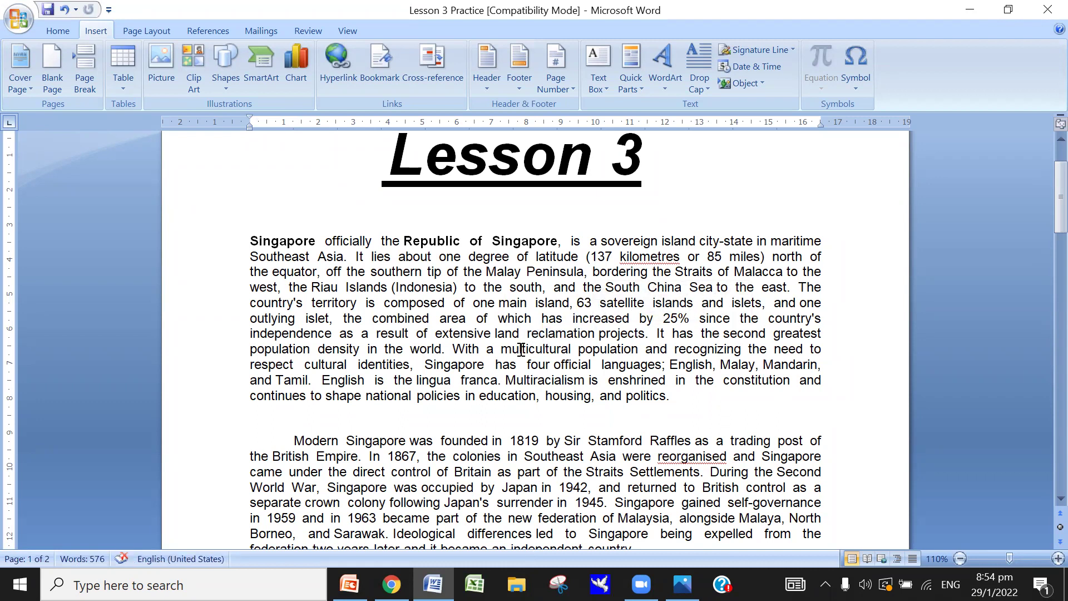
pyautogui.doubleClick(519, 349)
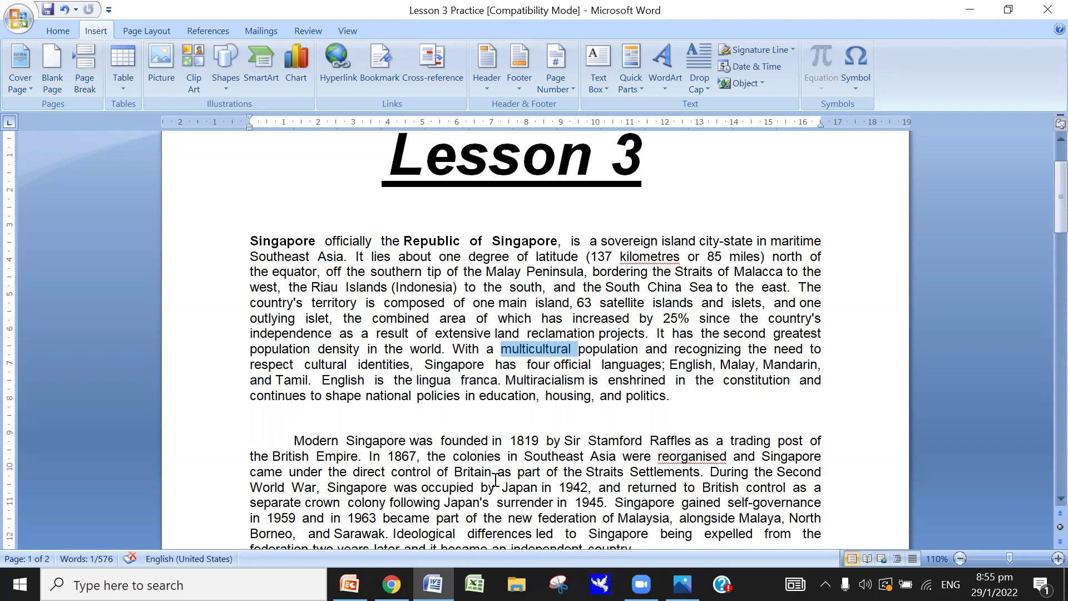
pyautogui.scroll(-1, 496, 480)
pyautogui.scroll(-1, 495, 479)
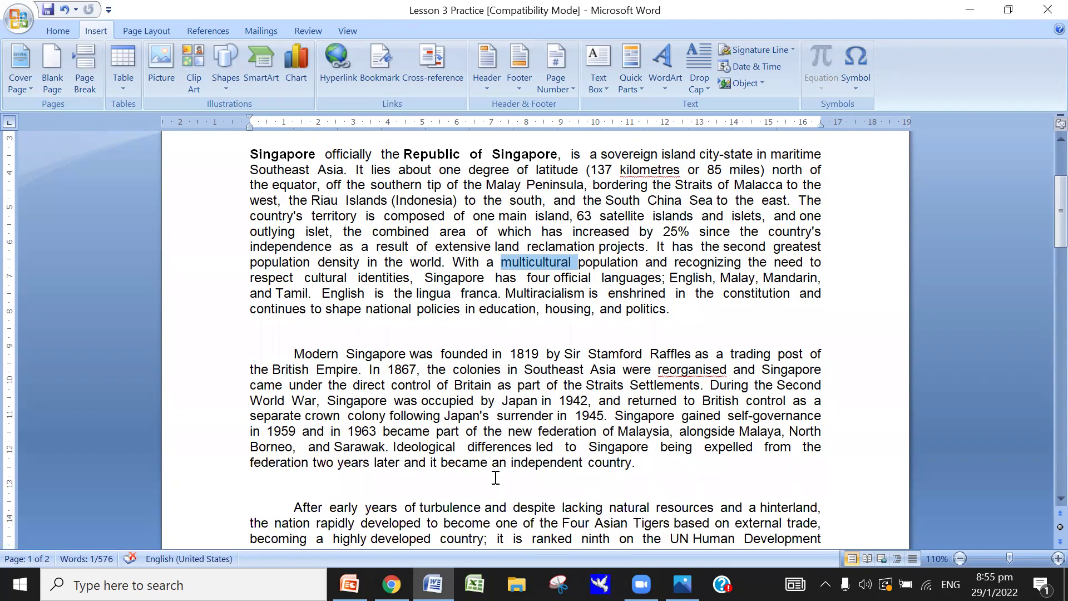
pyautogui.scroll(4, 496, 478)
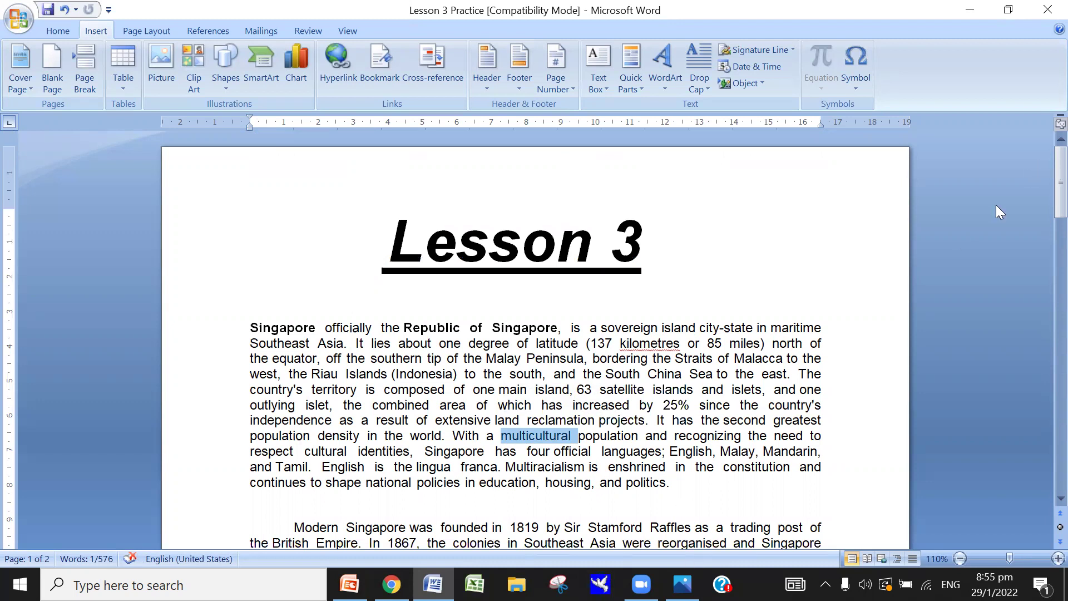
# Replace 'It' with 'Singapore' before 'has the second greatest population density'.
pyautogui.click(674, 483)
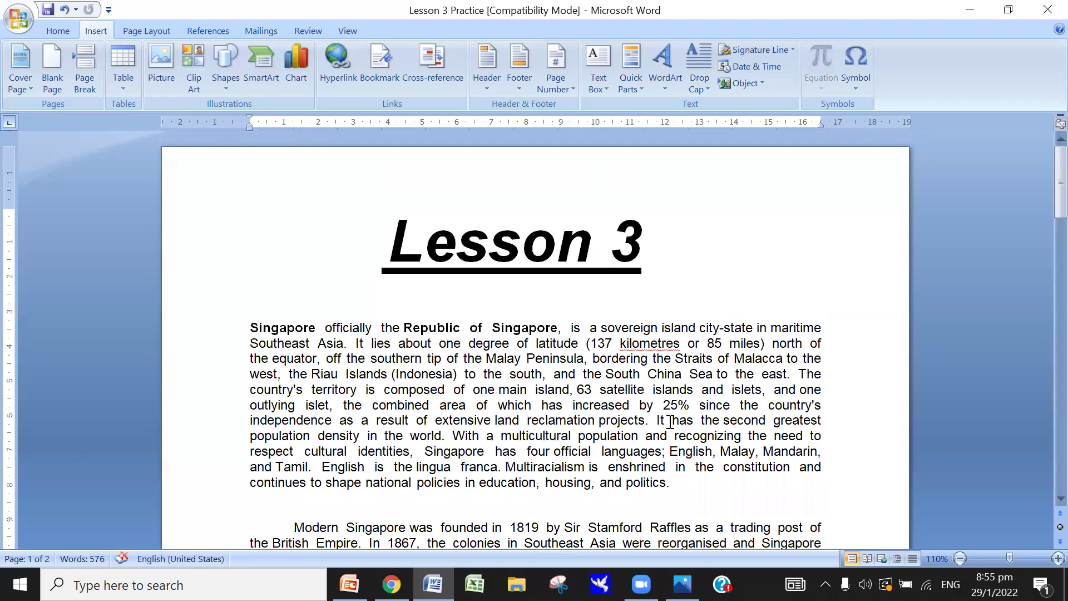
pyautogui.click(671, 421)
pyautogui.press('BackSpace')
pyautogui.press('BackSpace')
pyautogui.press('BackSpace')
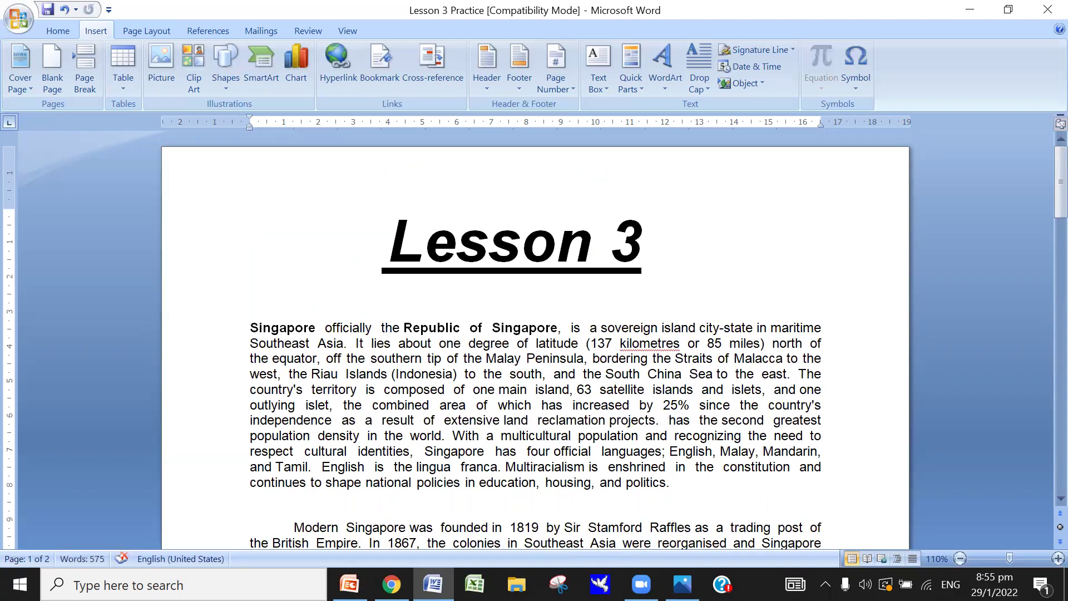
pyautogui.write('Si')
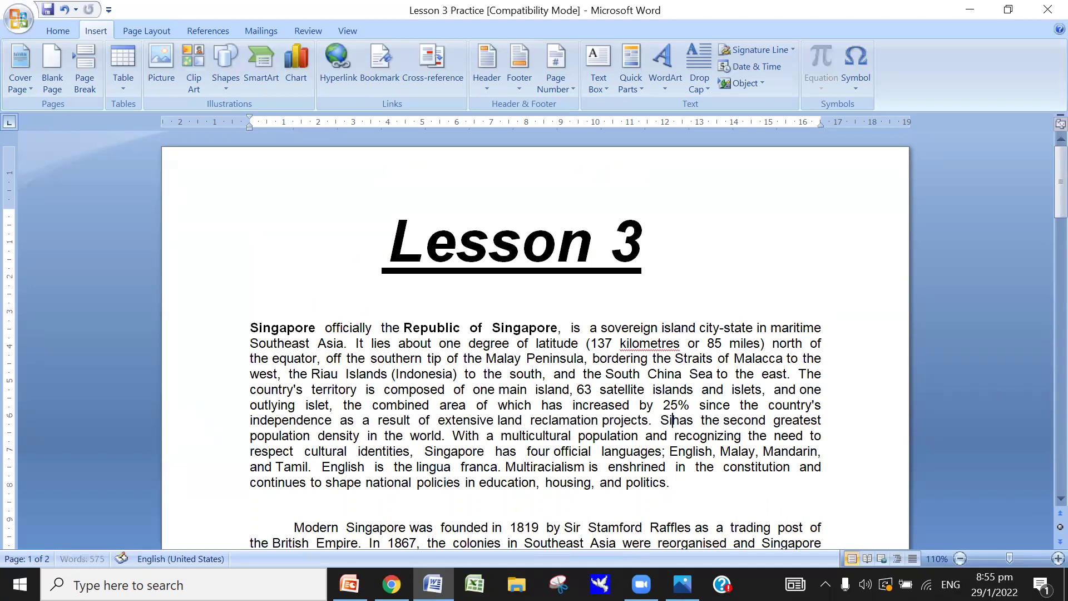
pyautogui.write('ngapore')
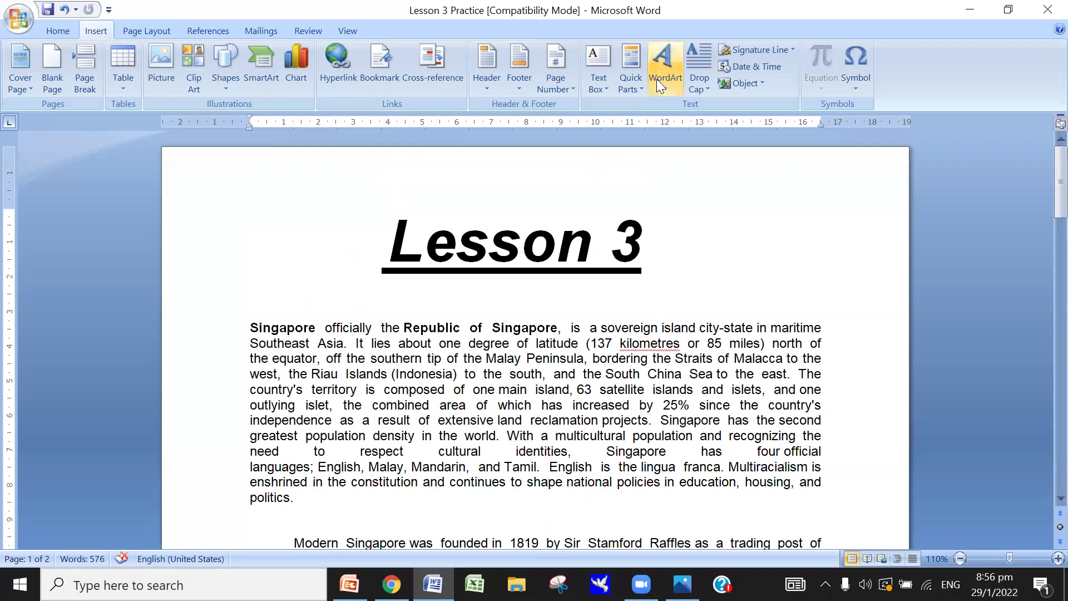
# Add a new line 'This is a Document.' below the paragraph ending 'politics.'.
pyautogui.hotkey('ctrl', 'z')
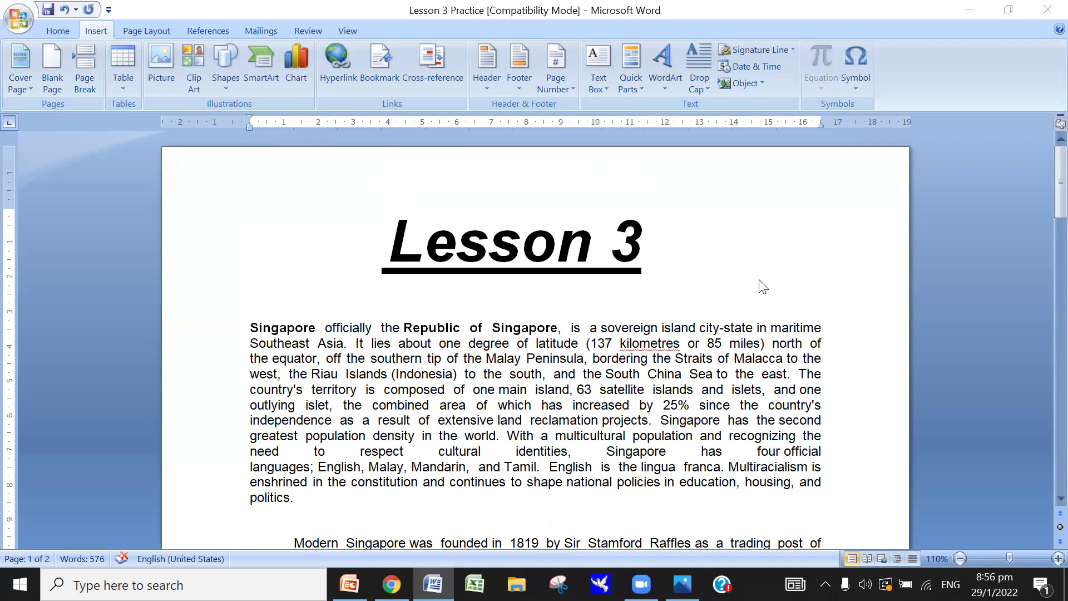
pyautogui.scroll(-1, 758, 272)
pyautogui.scroll(-1, 758, 269)
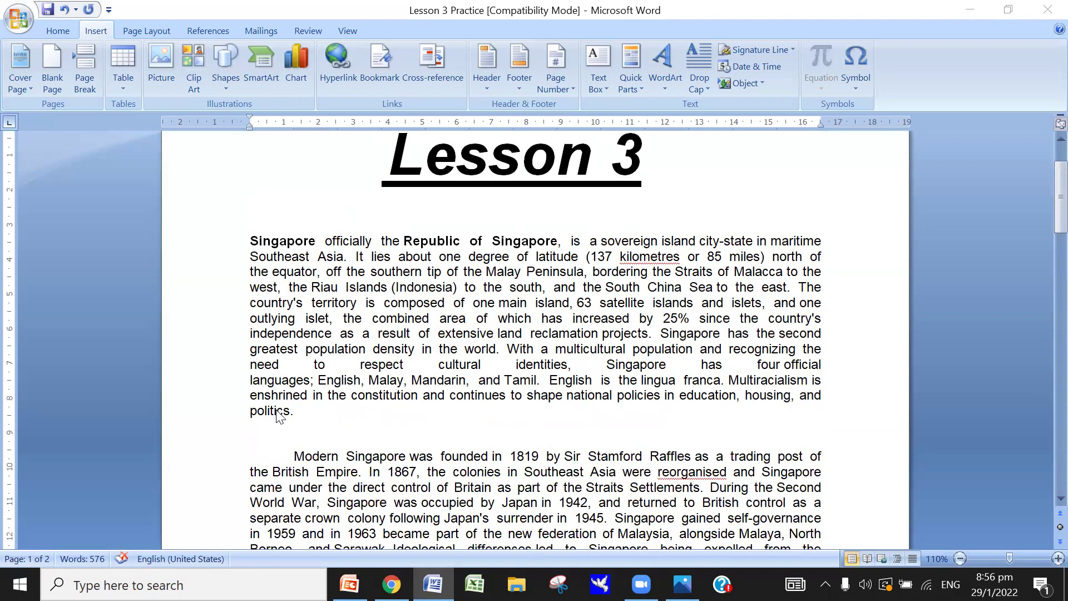
pyautogui.click(312, 432)
pyautogui.press('Return')
pyautogui.press('Return')
pyautogui.press('Return')
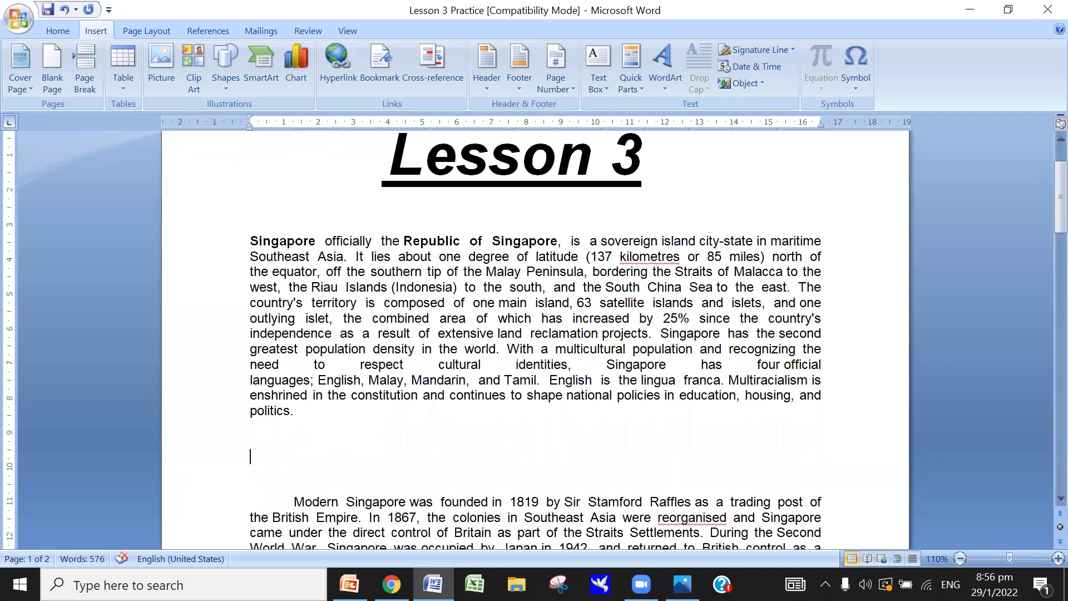
pyautogui.write('This is a ')
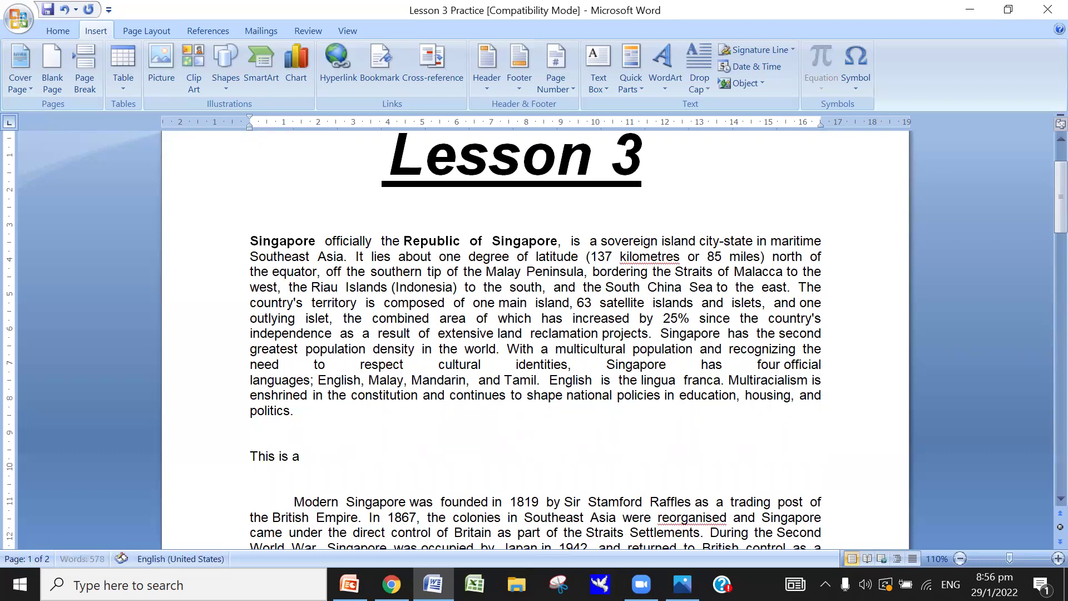
pyautogui.write('Document')
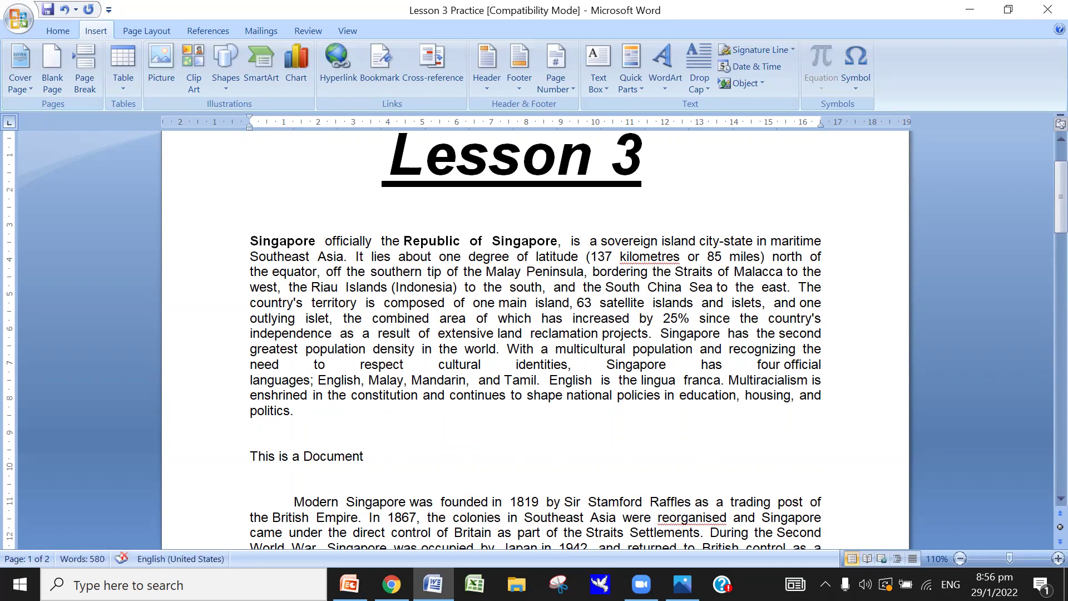
pyautogui.write('.')
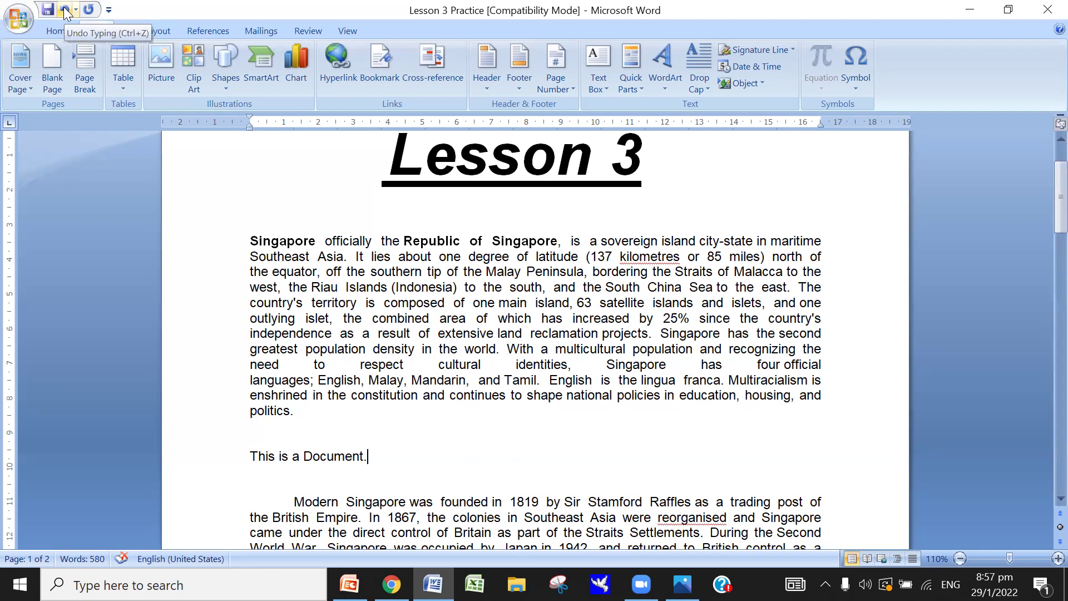
# Undo and redo the 'This is a Document.' line alternately, ending with Undo.
pyautogui.click(66, 11)
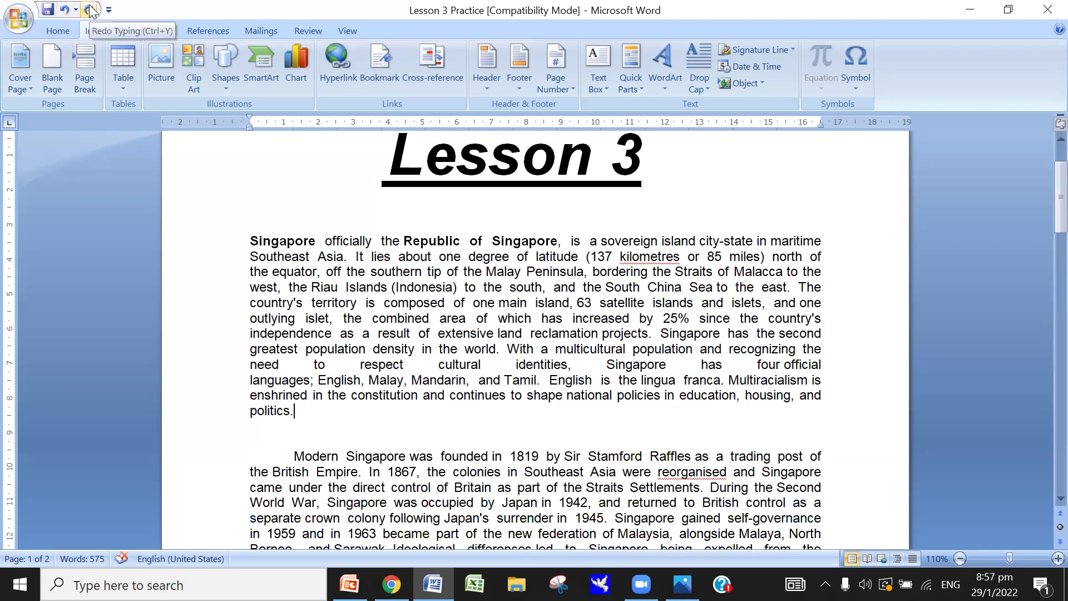
pyautogui.click(89, 9)
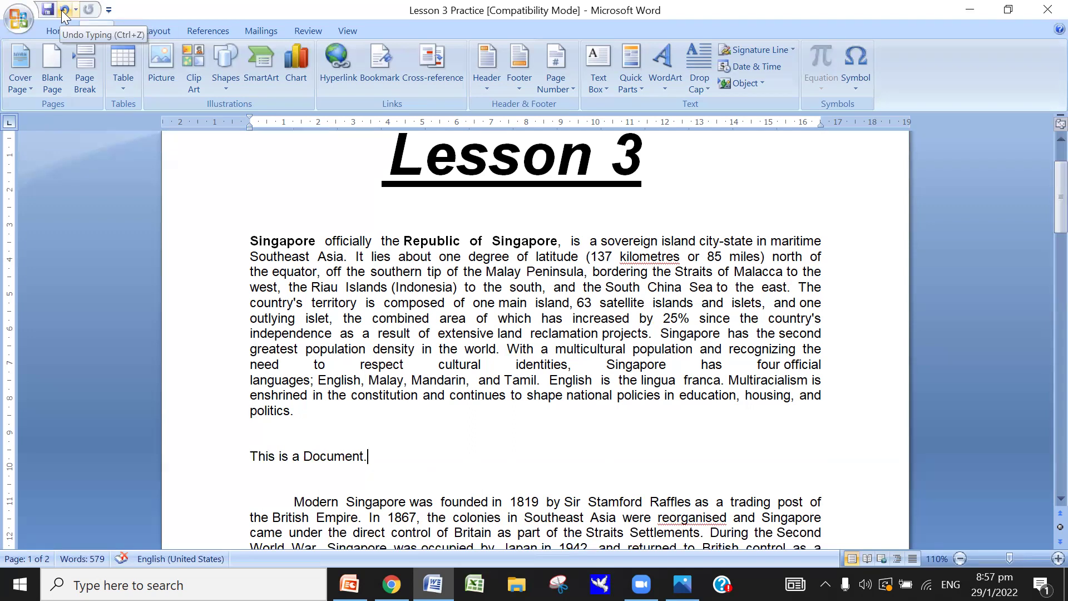
pyautogui.click(62, 10)
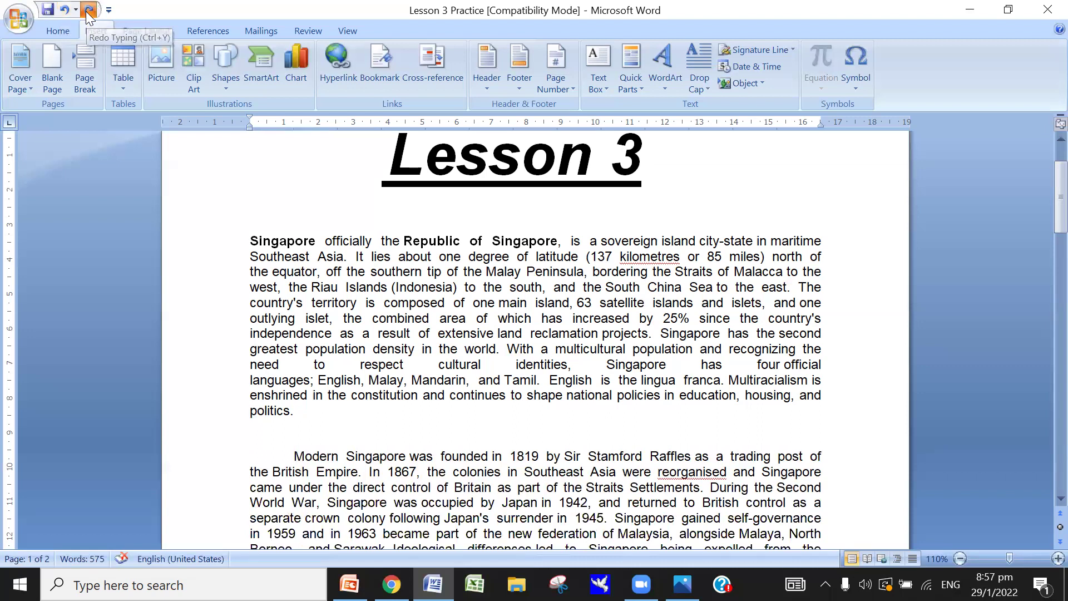
pyautogui.click(89, 9)
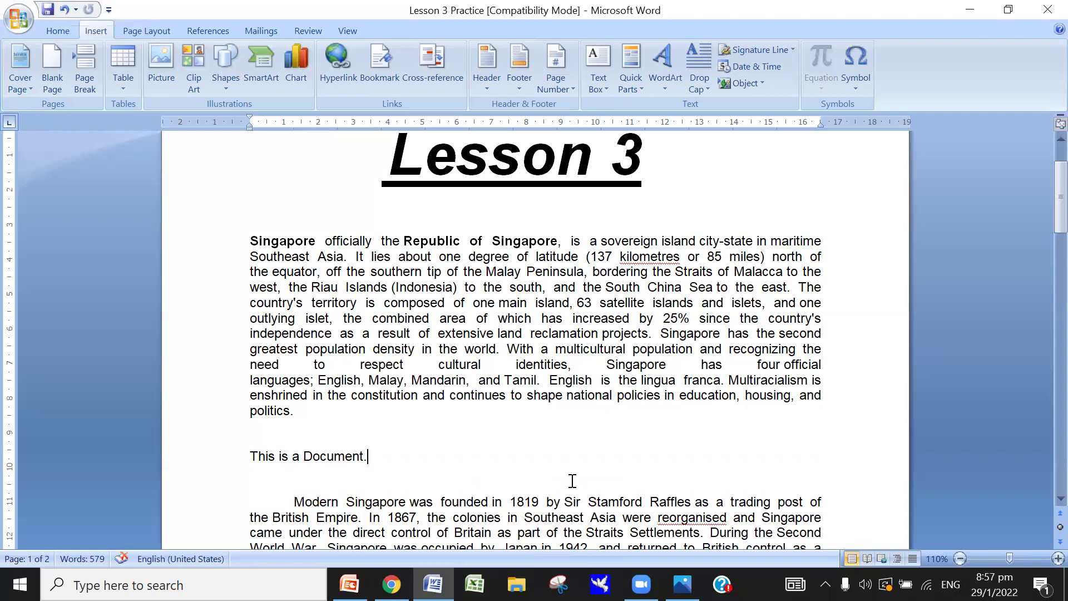
pyautogui.click(65, 10)
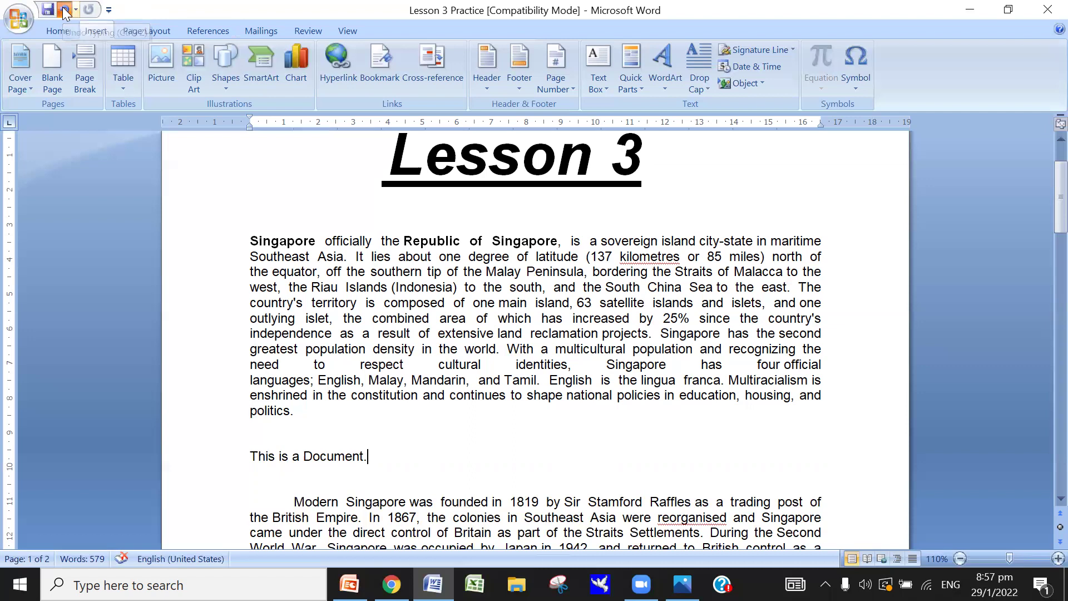
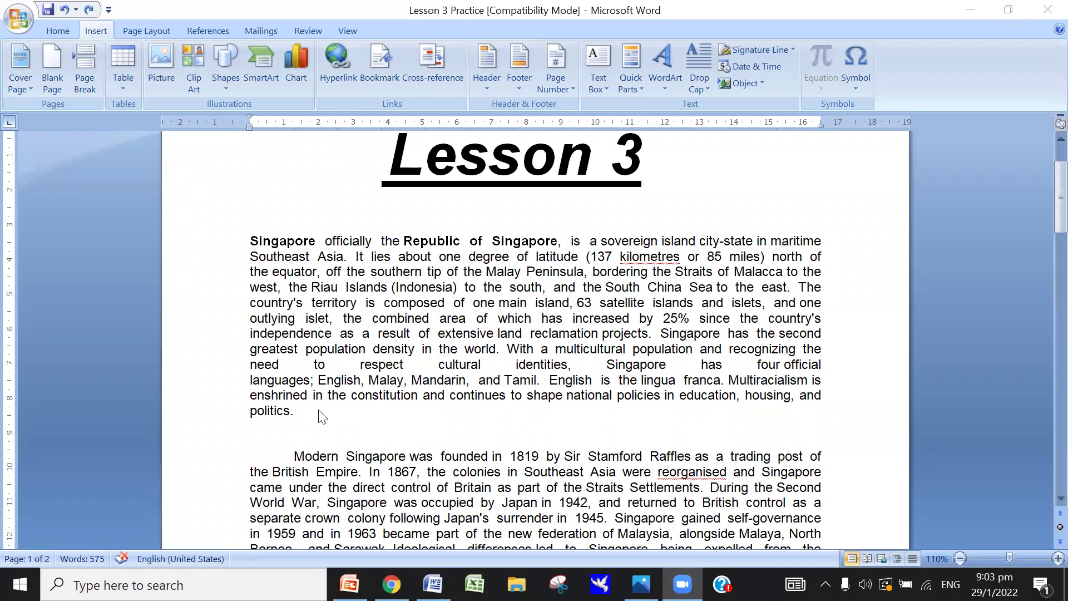
# Pick the Arrow line shape from the Insert Shapes gallery in the Lesson 3 document.
pyautogui.click(85, 31)
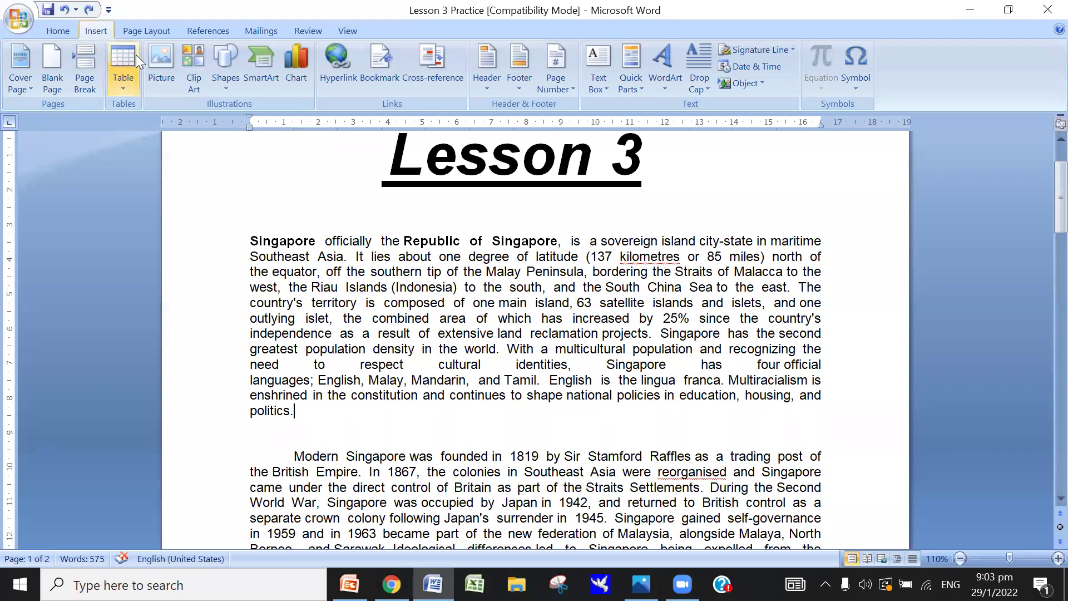
pyautogui.click(223, 78)
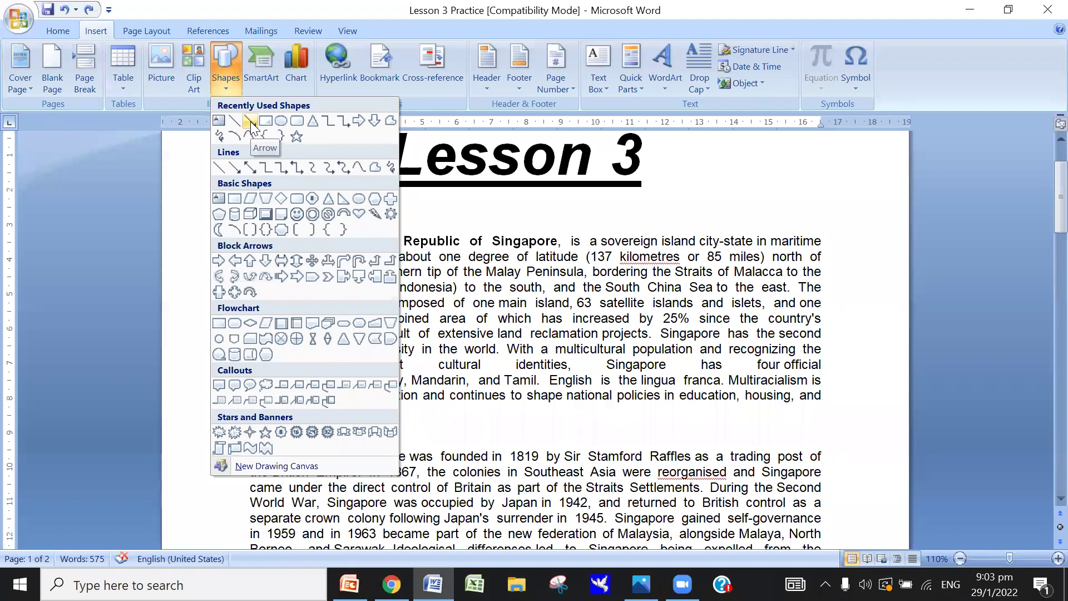
pyautogui.click(251, 122)
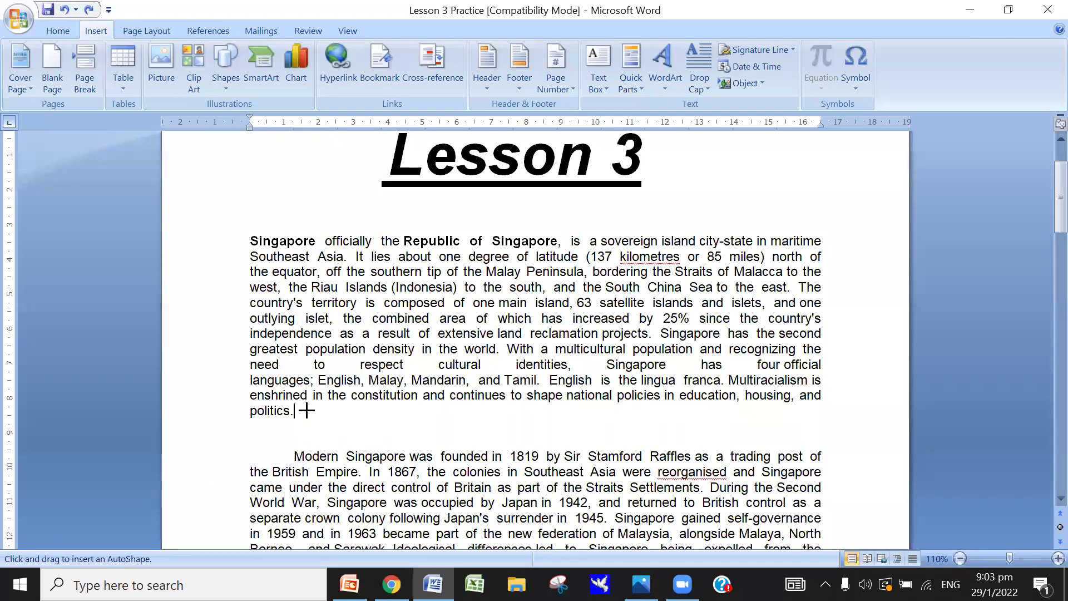
# Draw a horizontal arrow after "politics." and resize it to a short 3.07 cm length.
pyautogui.moveTo(306, 411); pyautogui.dragTo(421, 412)
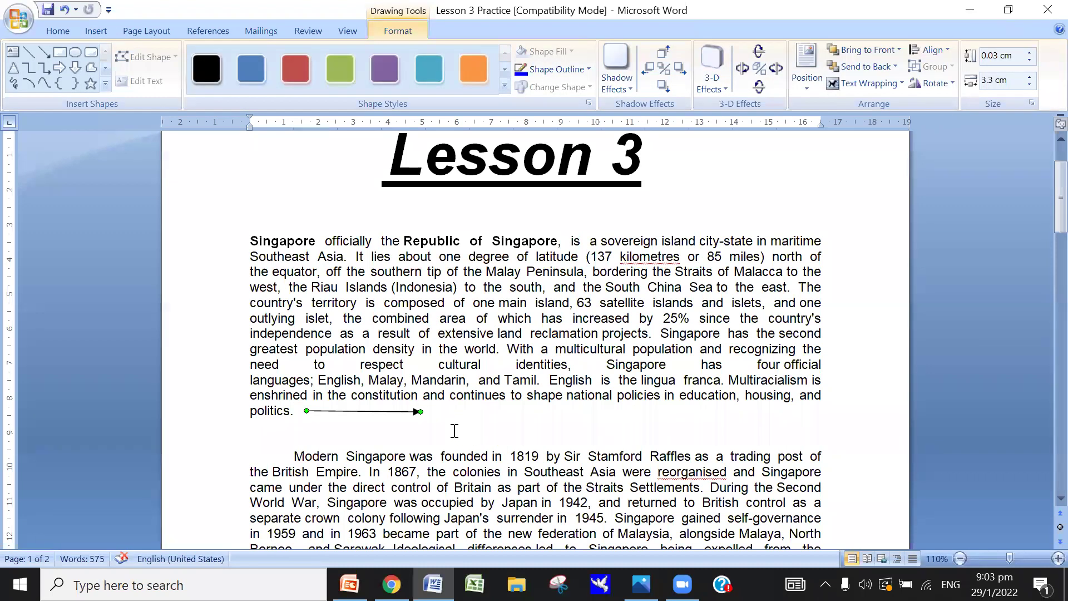
pyautogui.click(454, 431)
pyautogui.click(393, 412)
pyautogui.moveTo(421, 412); pyautogui.dragTo(483, 412)
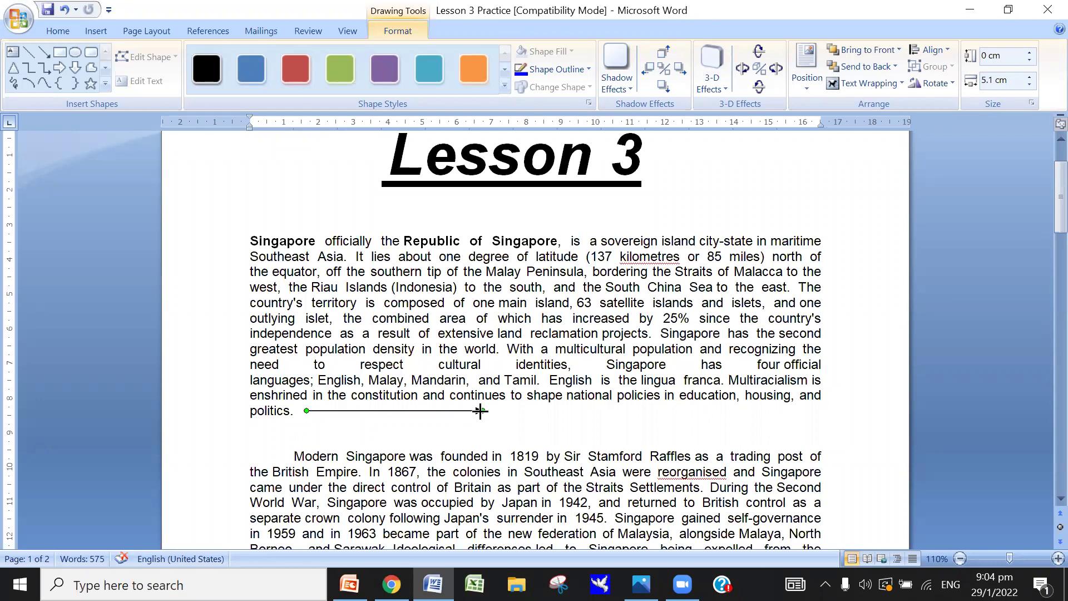
pyautogui.moveTo(480, 411); pyautogui.dragTo(412, 411)
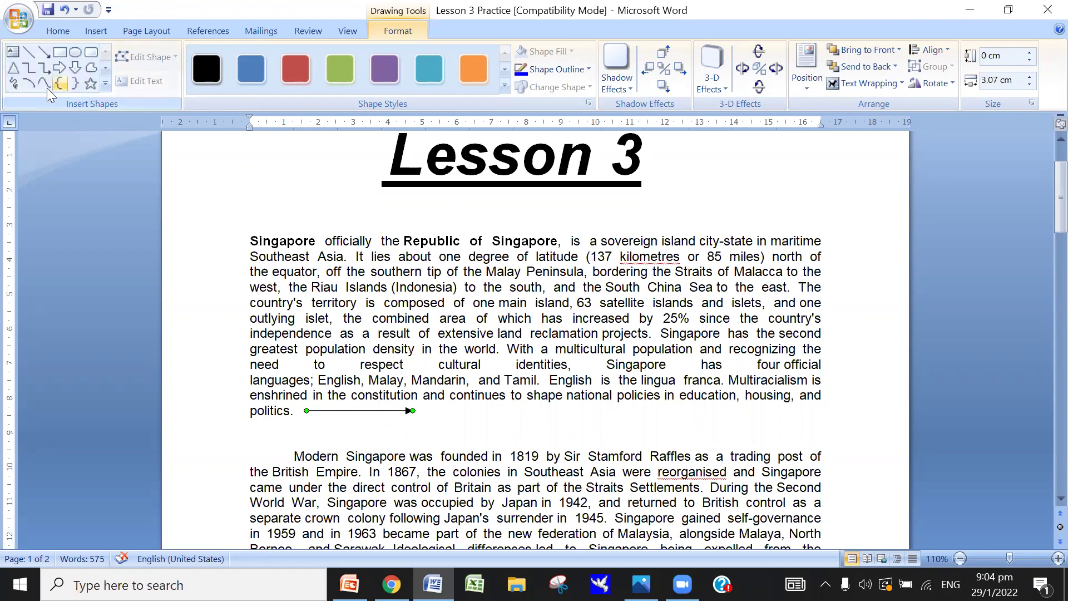
# Draw a small Down Arrow shape beneath the line arrow.
pyautogui.click(76, 69)
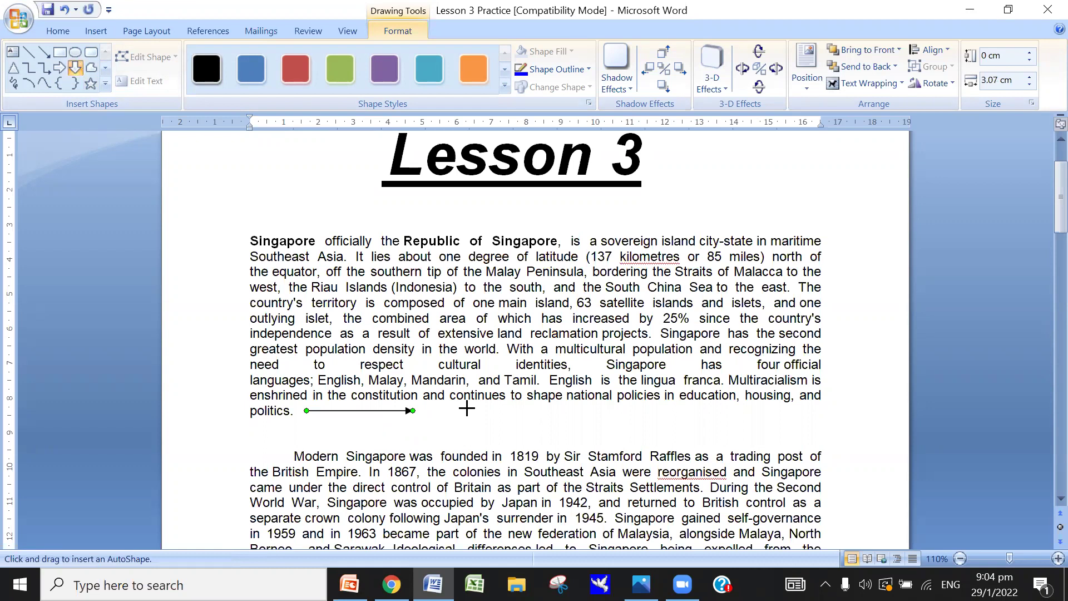
pyautogui.moveTo(467, 410); pyautogui.dragTo(471, 435)
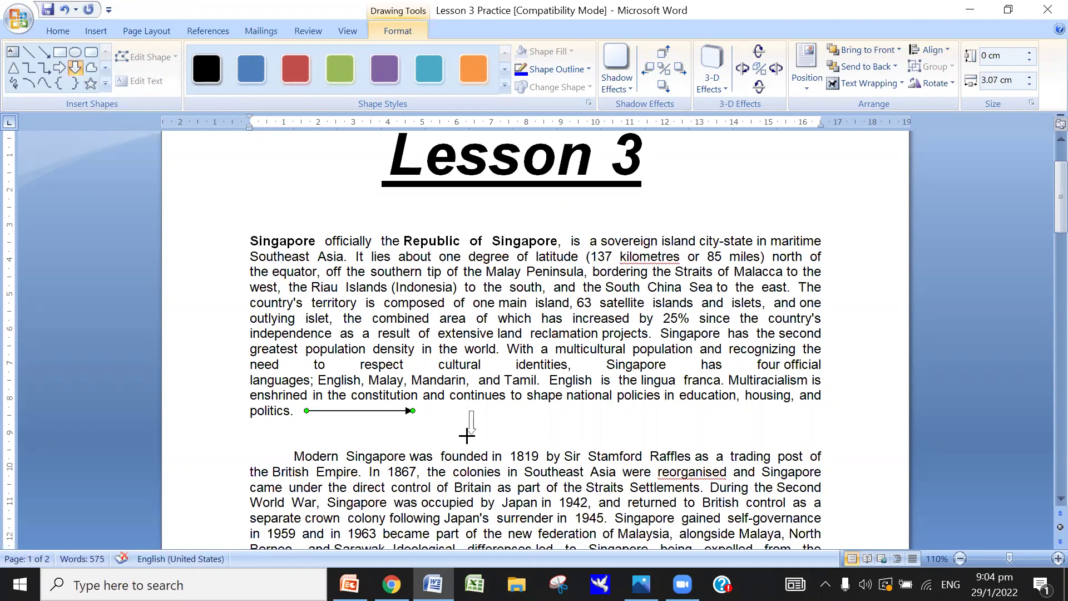
pyautogui.click(640, 415)
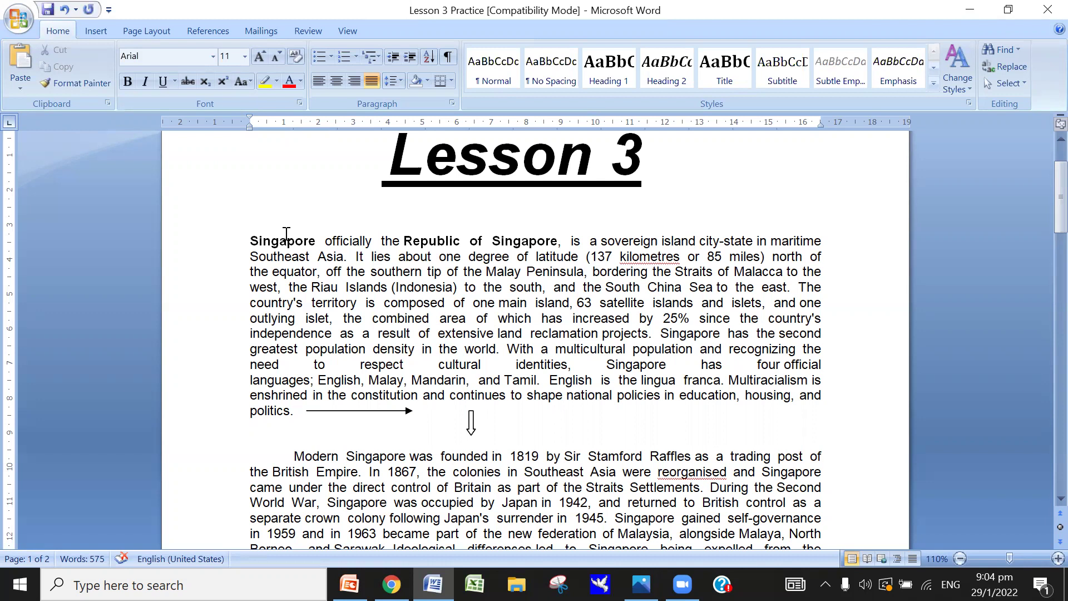
# Delete the arrow after "politics." and then deal with the small down arrow.
pyautogui.click(359, 411)
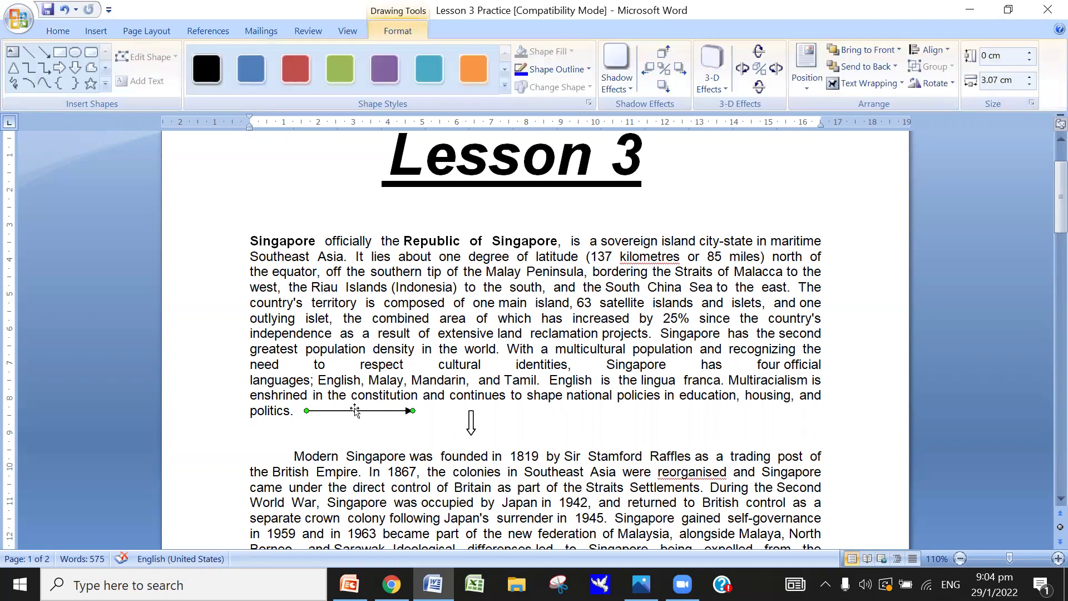
pyautogui.press('Delete')
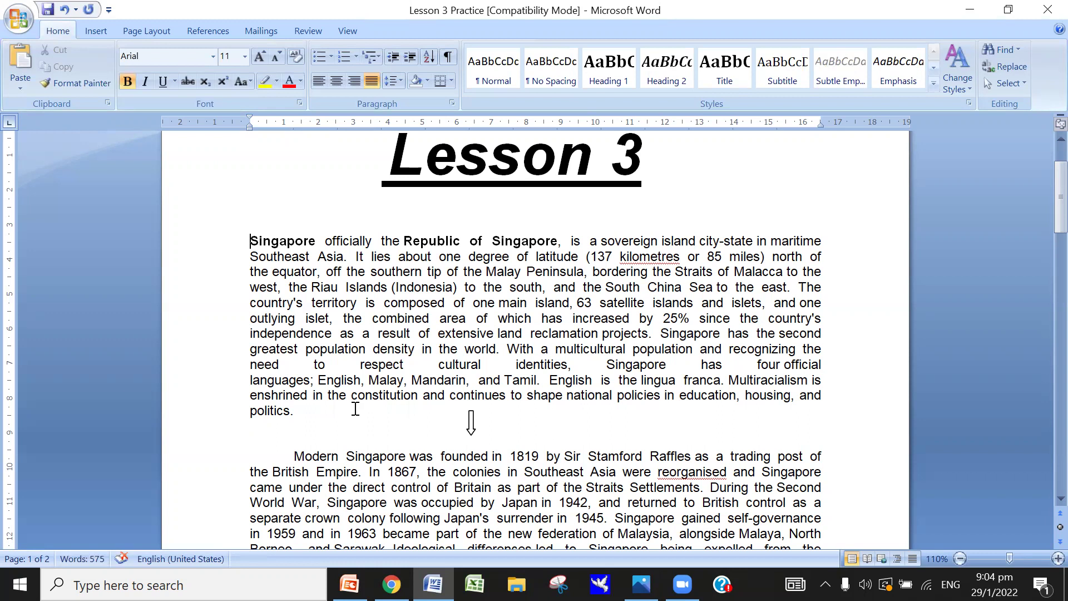
pyautogui.click(471, 424)
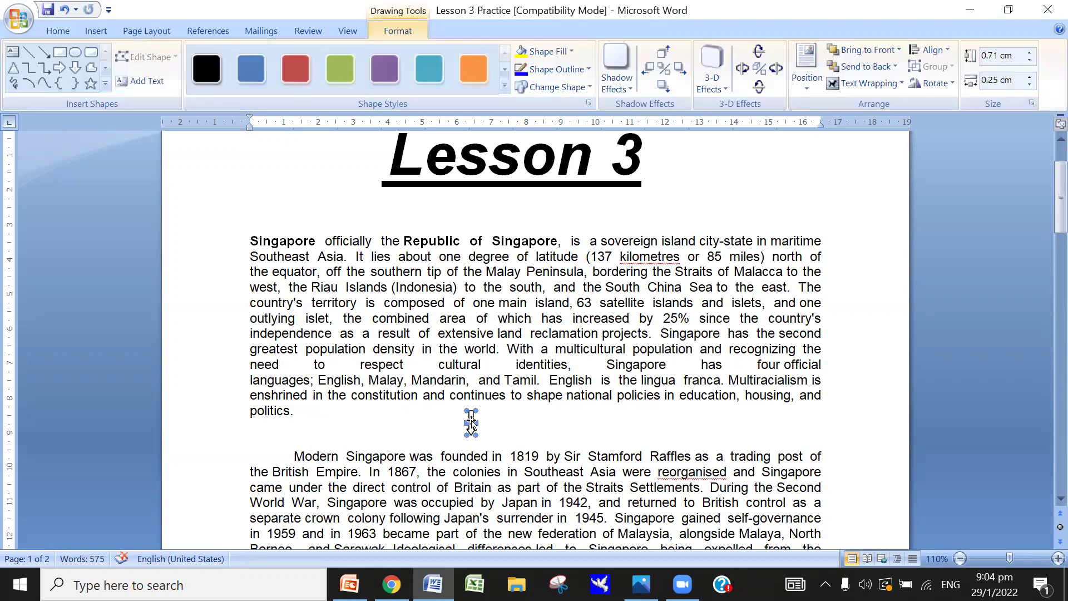
pyautogui.press('Escape')
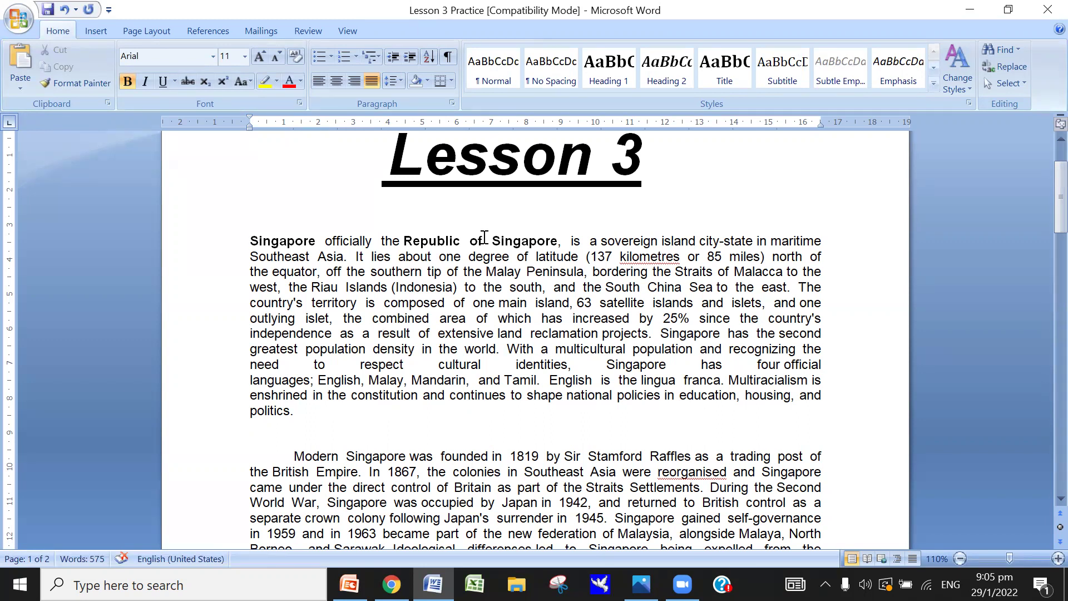
pyautogui.scroll(-1, 563, 289)
pyautogui.scroll(-1, 563, 289)
pyautogui.scroll(-2, 563, 289)
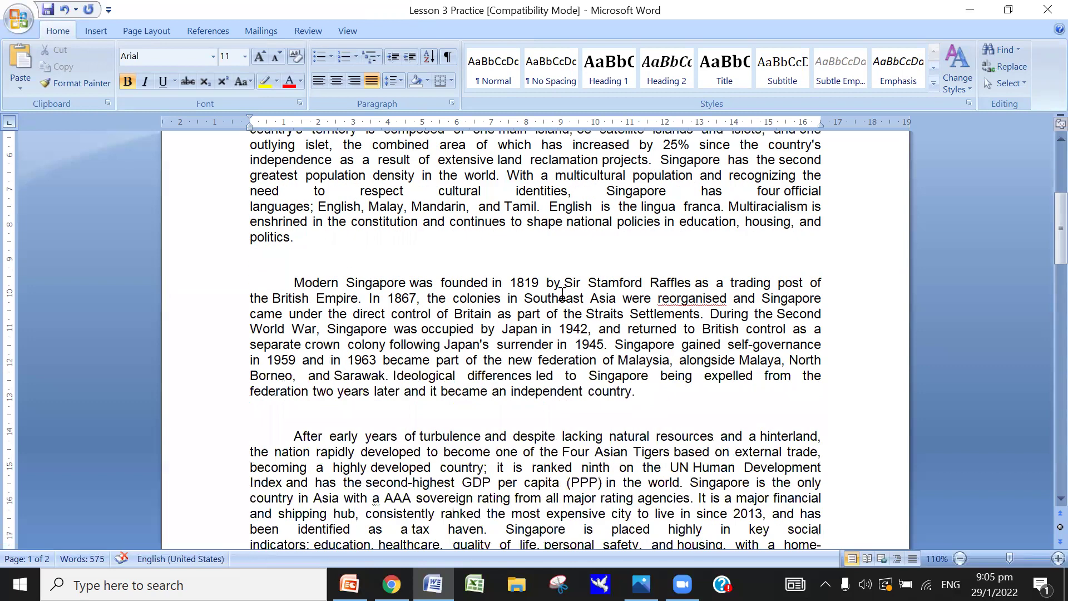
pyautogui.scroll(-1, 563, 290)
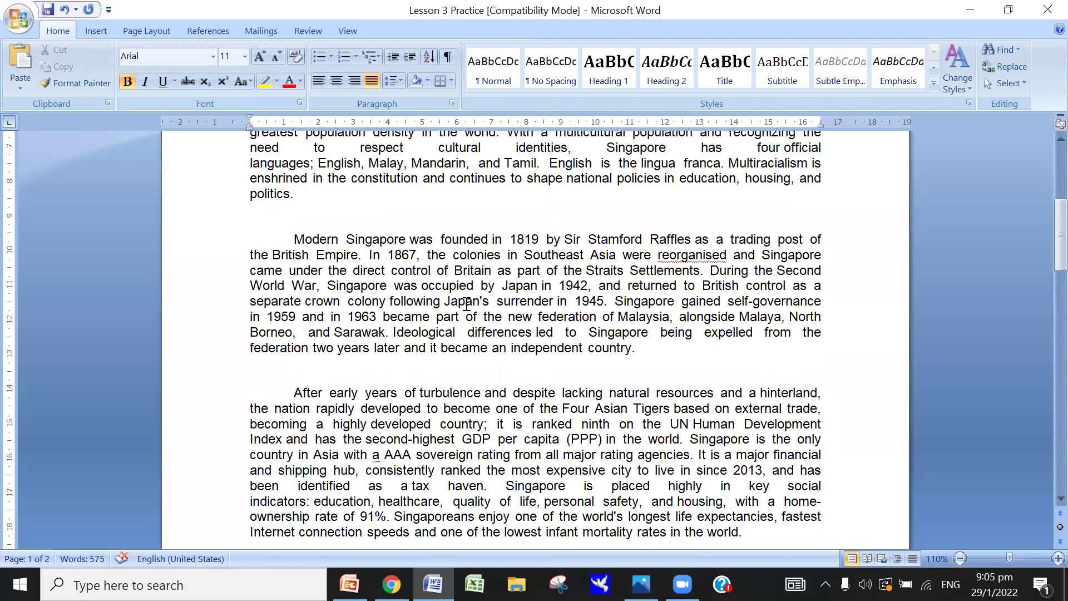
pyautogui.scroll(1, 481, 290)
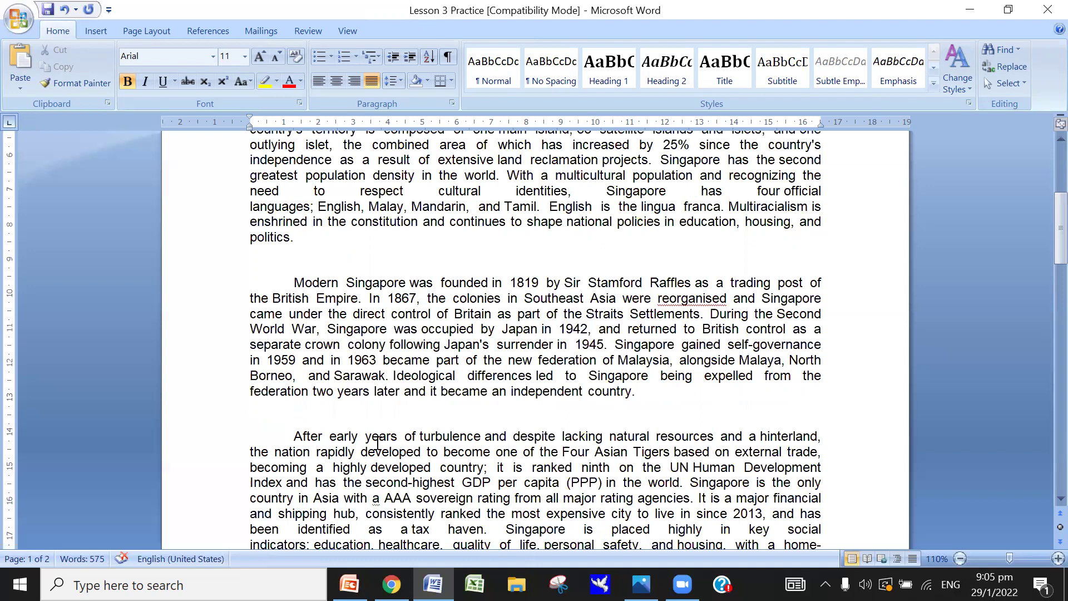
pyautogui.click(295, 436)
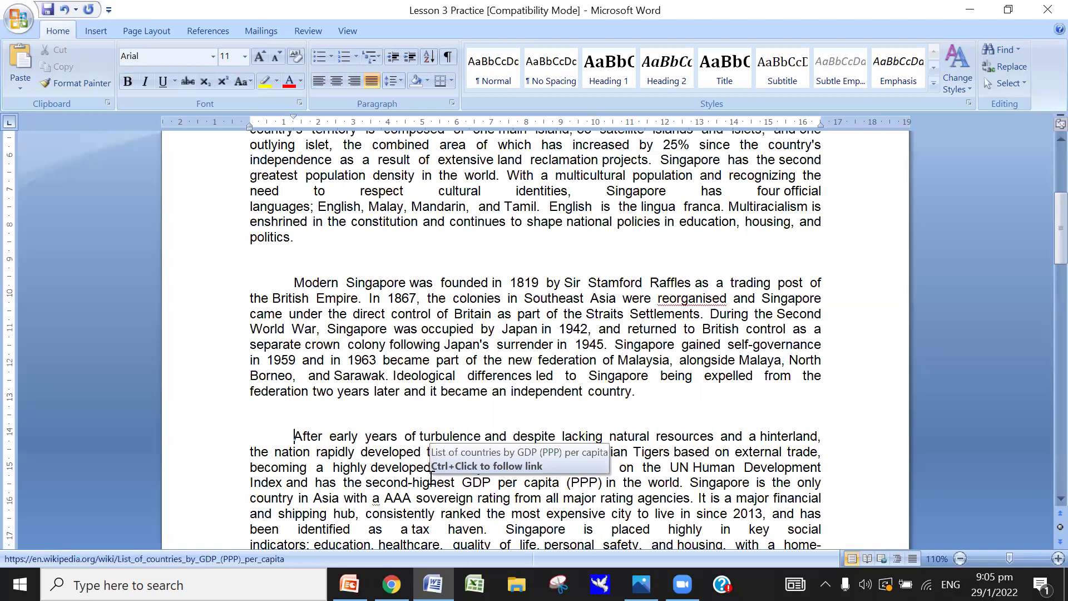
pyautogui.press('Return')
pyautogui.press('Return')
pyautogui.press('Return')
pyautogui.press('Return')
pyautogui.press('Return')
pyautogui.press('Return')
pyautogui.press('BackSpace')
pyautogui.press('BackSpace')
pyautogui.press('BackSpace')
pyautogui.press('BackSpace')
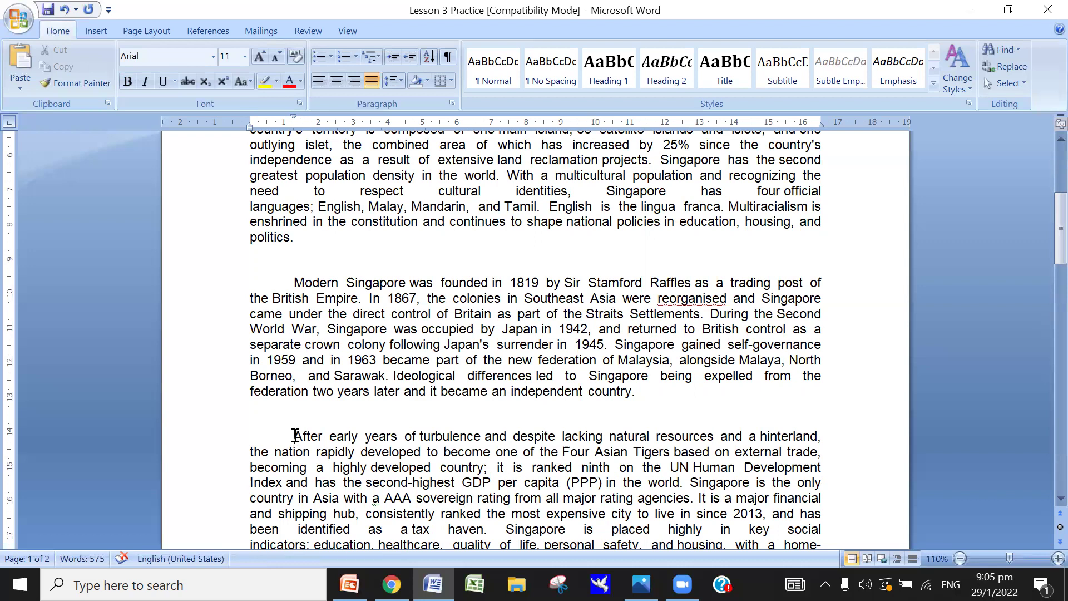
# Insert a page break before the "After early years" paragraph.
pyautogui.click(87, 29)
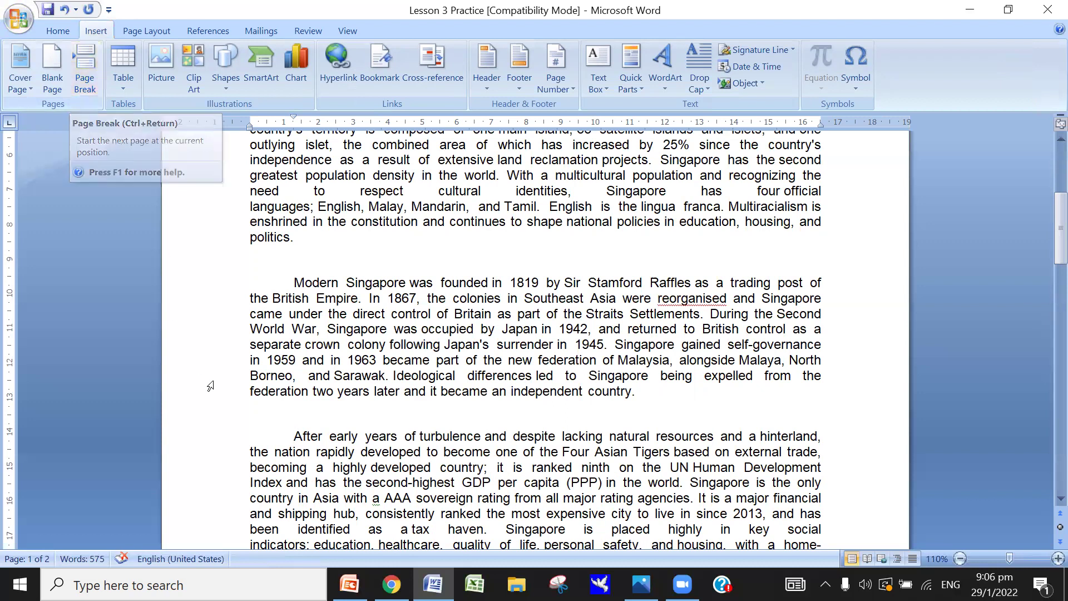
pyautogui.click(87, 88)
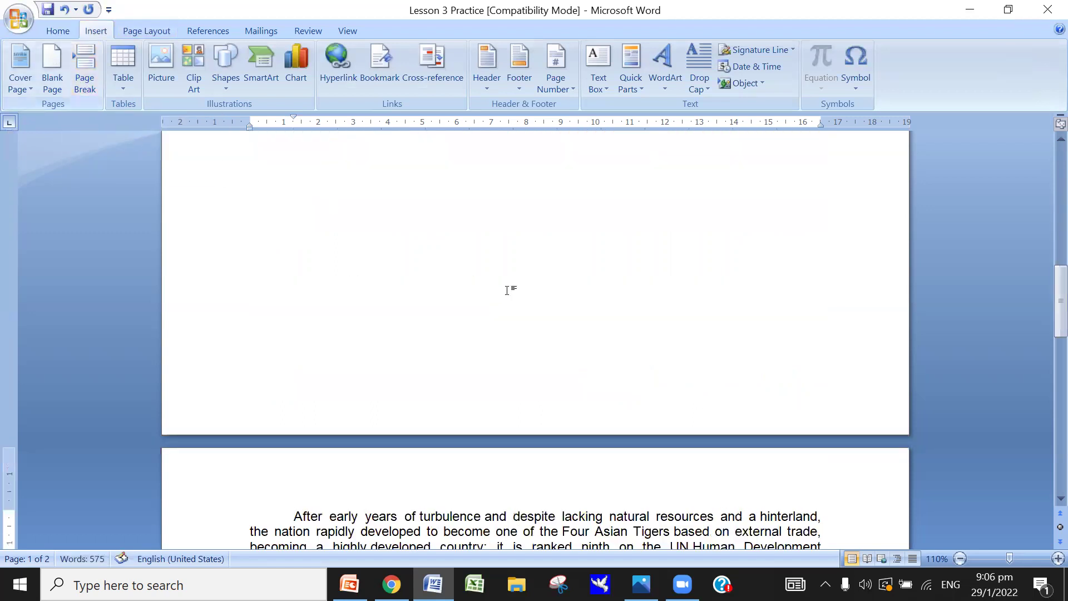
pyautogui.scroll(-1, 508, 297)
pyautogui.scroll(-2, 296, 381)
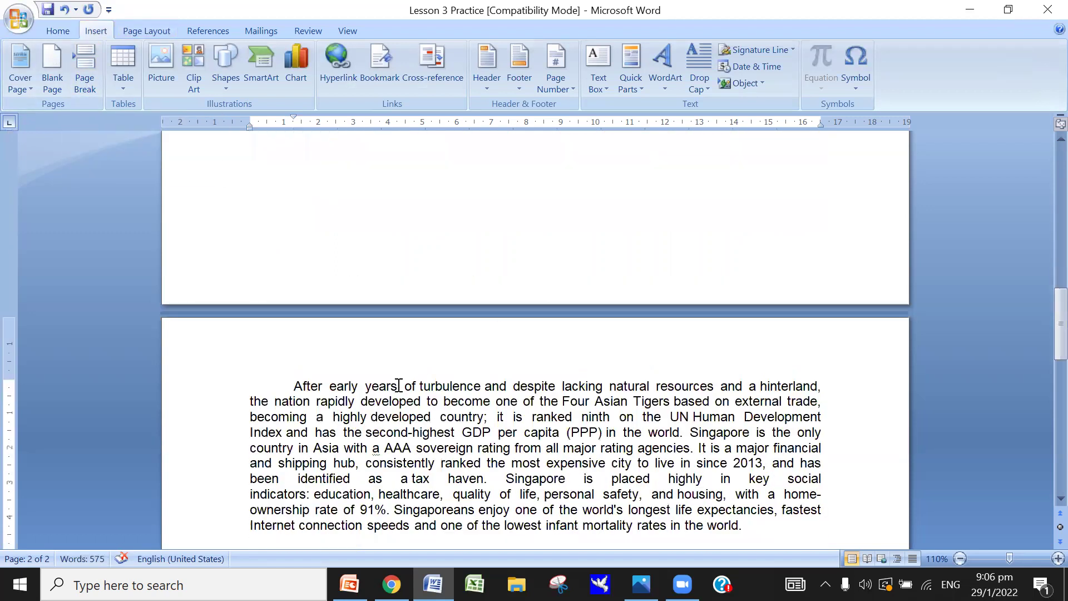
pyautogui.scroll(3, 394, 343)
pyautogui.scroll(3, 390, 315)
pyautogui.scroll(3, 390, 315)
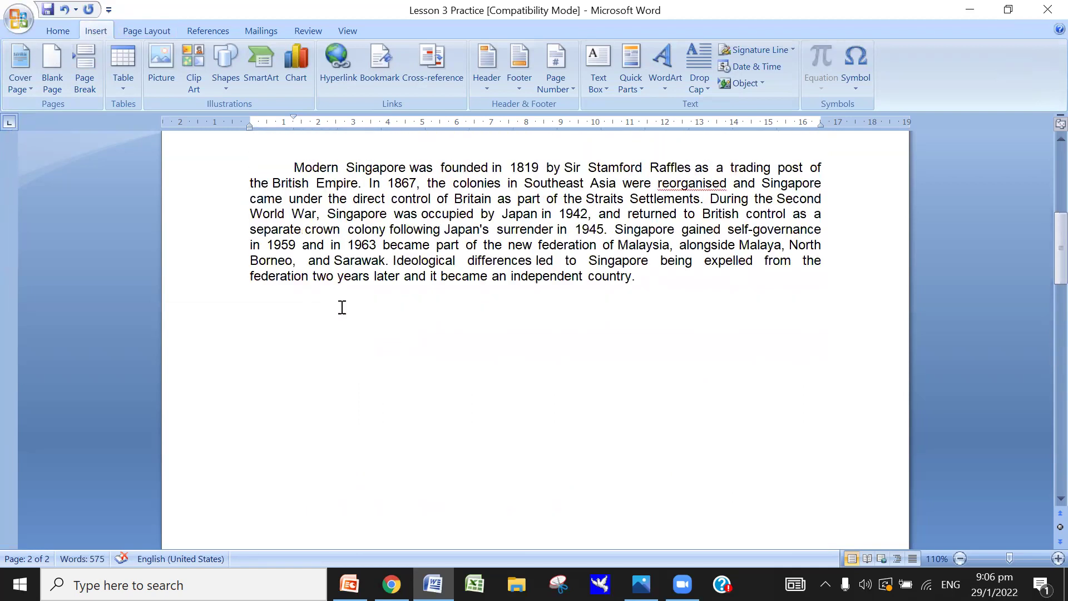
# Place the cursor on the empty line at the end of page 1.
pyautogui.click(279, 317)
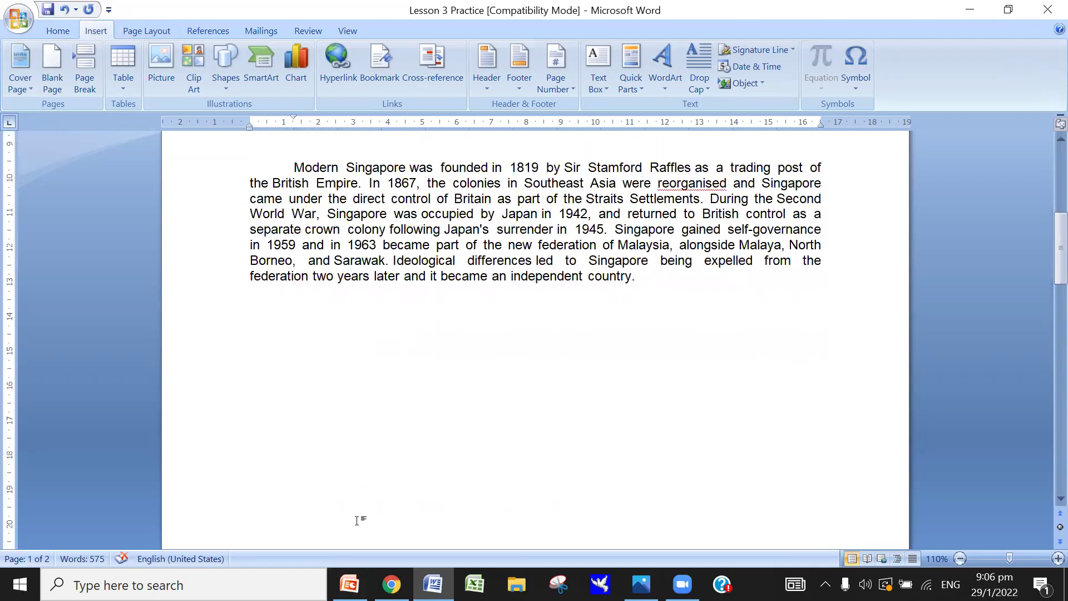
pyautogui.scroll(-4, 357, 517)
pyautogui.scroll(-3, 358, 438)
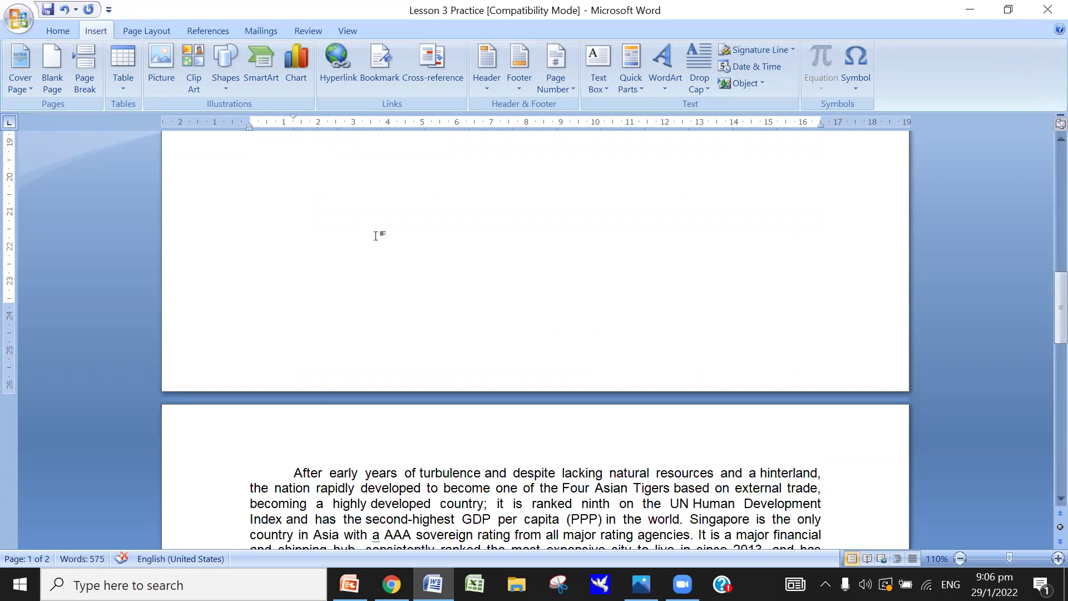
pyautogui.scroll(2, 377, 234)
pyautogui.scroll(2, 370, 219)
pyautogui.scroll(1, 358, 234)
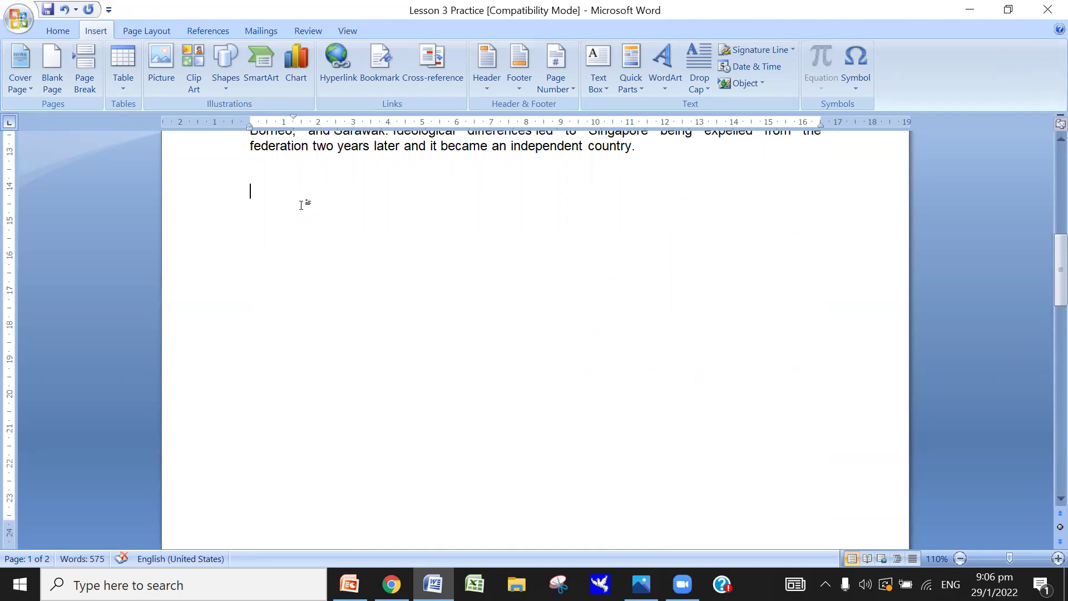
# Try typing an indented trial line, then erase it.
pyautogui.press('Tab')
pyautogui.write('this ')
pyautogui.write('is')
pyautogui.press('BackSpace')
pyautogui.press('BackSpace')
pyautogui.press('BackSpace')
pyautogui.write('is')
pyautogui.press('BackSpace')
pyautogui.press('BackSpace')
pyautogui.press('BackSpace')
pyautogui.press('BackSpace')
pyautogui.press('BackSpace')
pyautogui.press('BackSpace')
pyautogui.press('BackSpace')
pyautogui.press('Return')
pyautogui.write('Th')
pyautogui.write('is')
pyautogui.press('BackSpace')
pyautogui.press('BackSpace')
pyautogui.press('BackSpace')
pyautogui.press('BackSpace')
pyautogui.press('BackSpace')
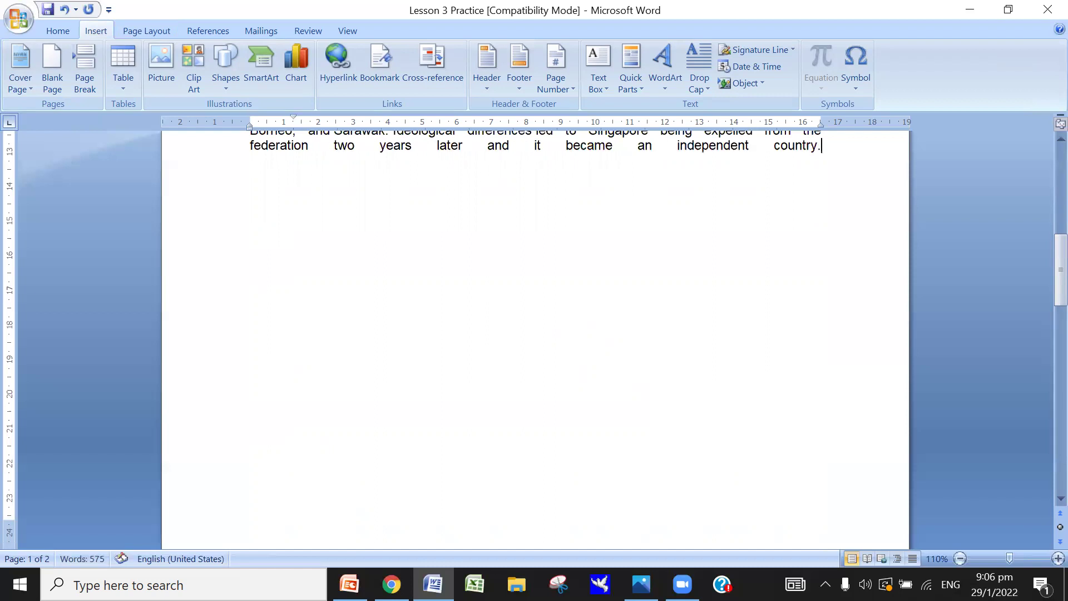
# Add the indented line "This is a big document" after "country." and select it.
pyautogui.press('Return')
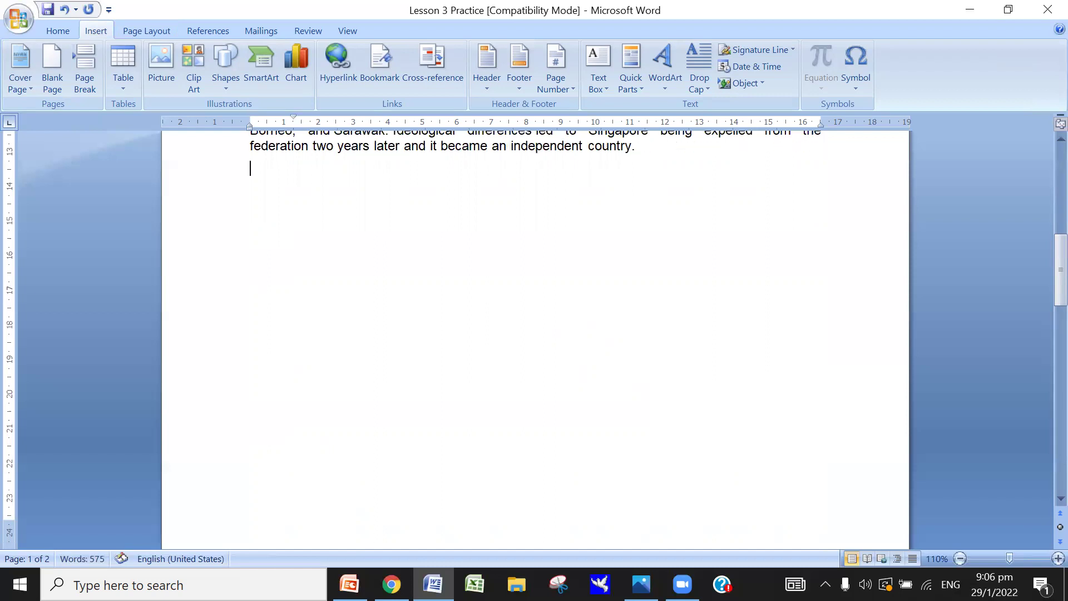
pyautogui.press('Tab')
pyautogui.write('This is a ')
pyautogui.write('big')
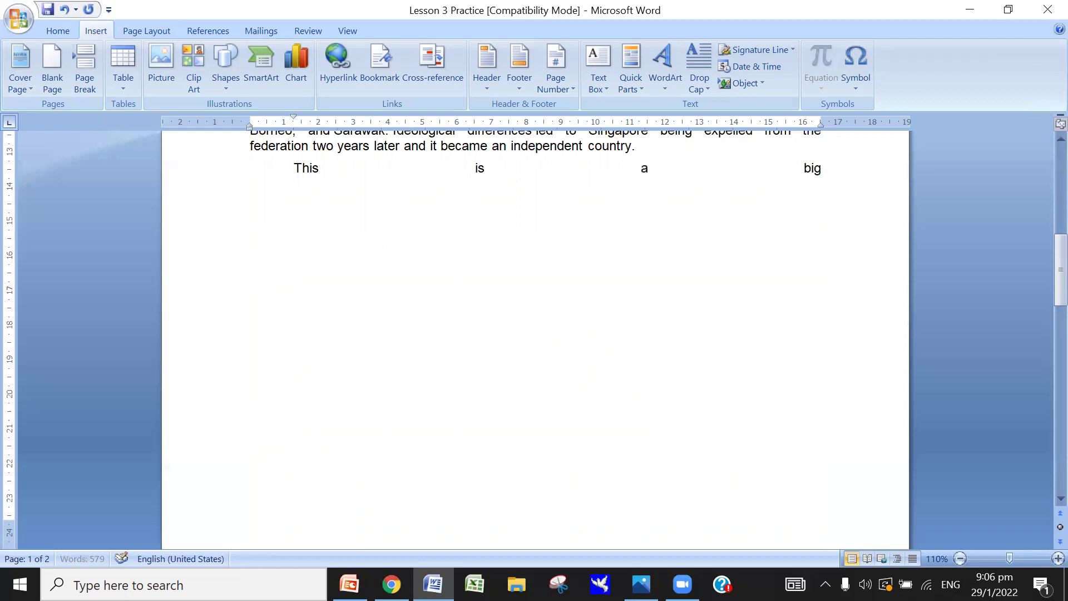
pyautogui.write(' document')
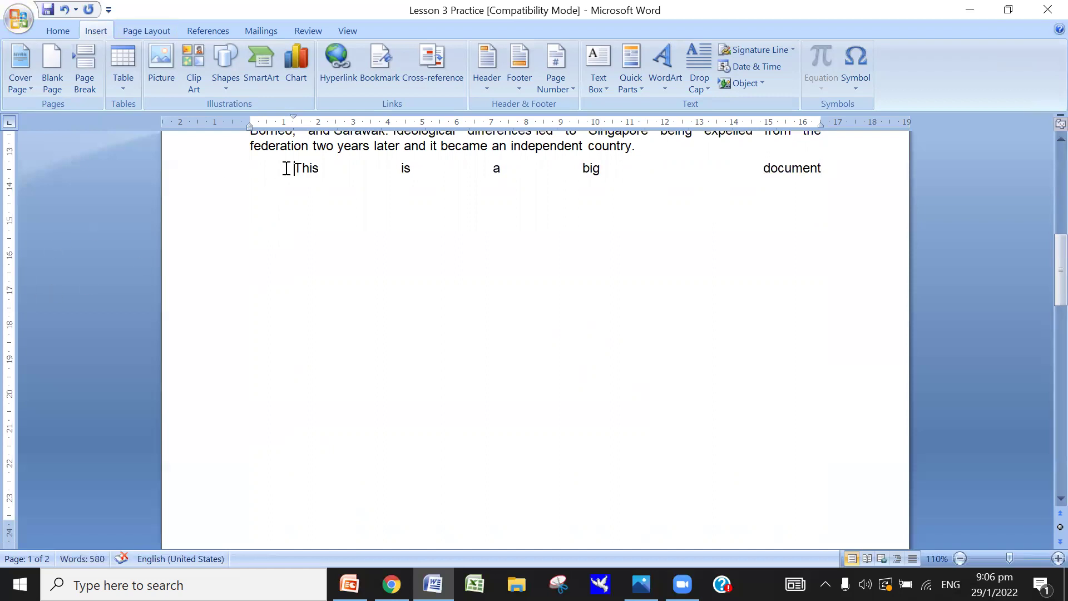
pyautogui.moveTo(298, 167)
pyautogui.mouseDown()
pyautogui.moveTo(830, 175)
pyautogui.moveTo(798, 225)
pyautogui.mouseUp()
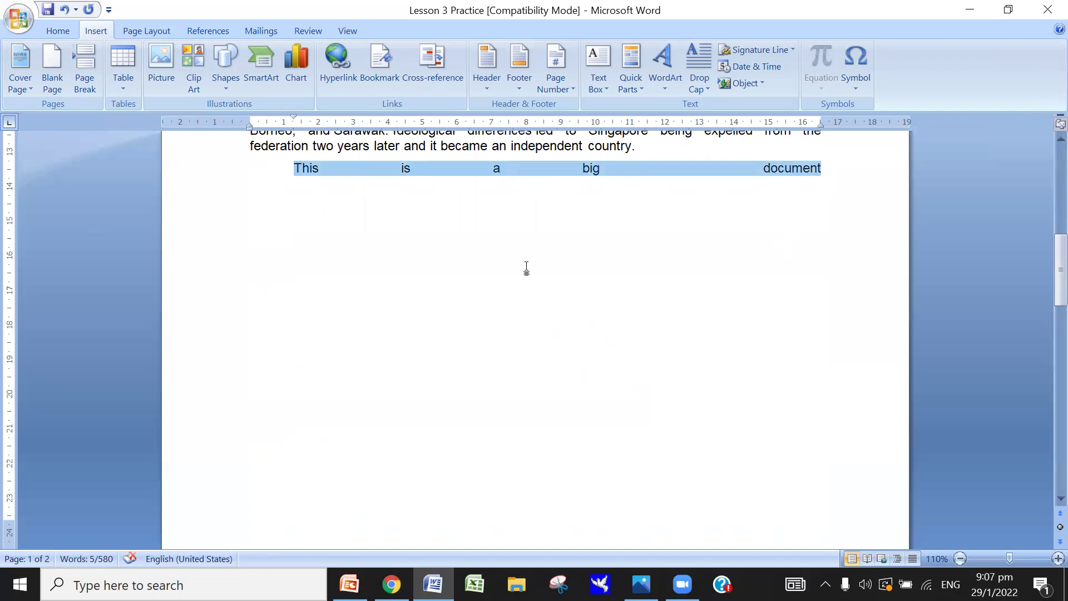
pyautogui.click(58, 31)
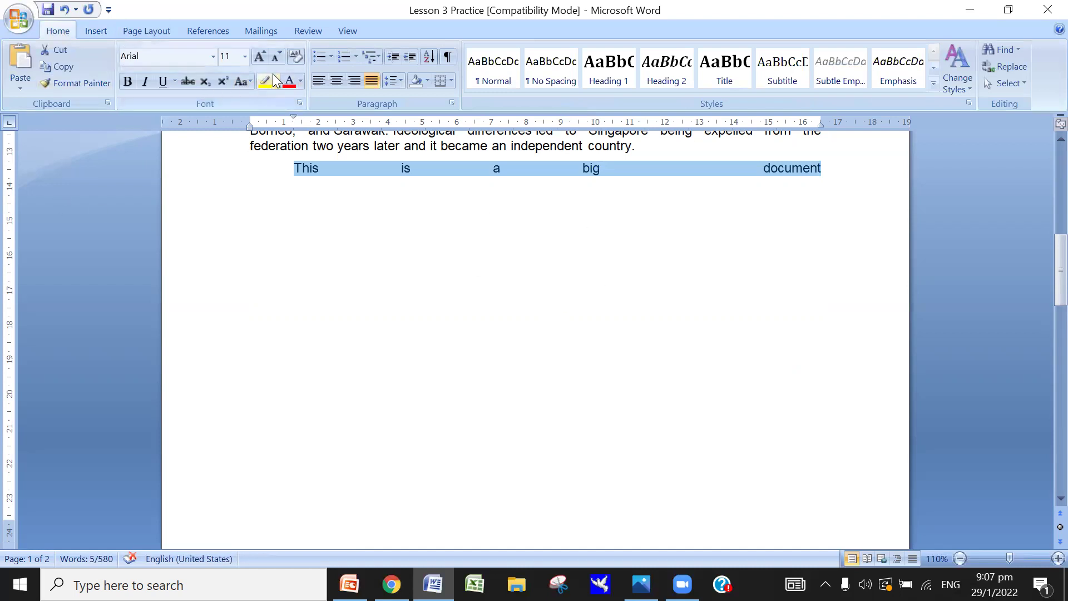
# Undo the "This is a big document" line.
pyautogui.click(461, 211)
pyautogui.scroll(-3, 555, 268)
pyautogui.scroll(-1, 545, 258)
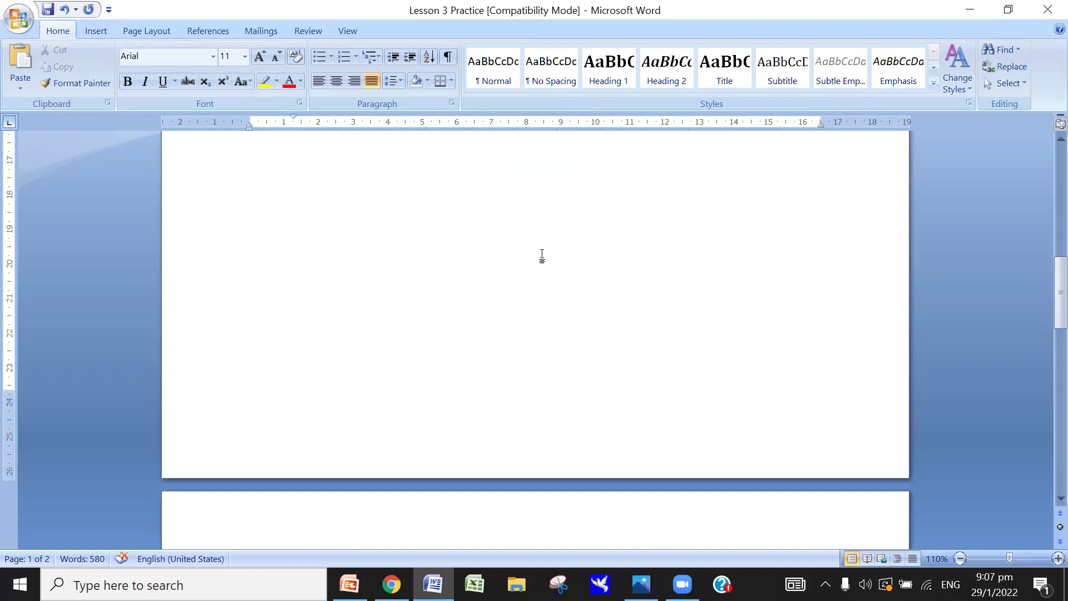
pyautogui.scroll(-4, 542, 255)
pyautogui.scroll(-1, 539, 250)
pyautogui.scroll(-1, 510, 281)
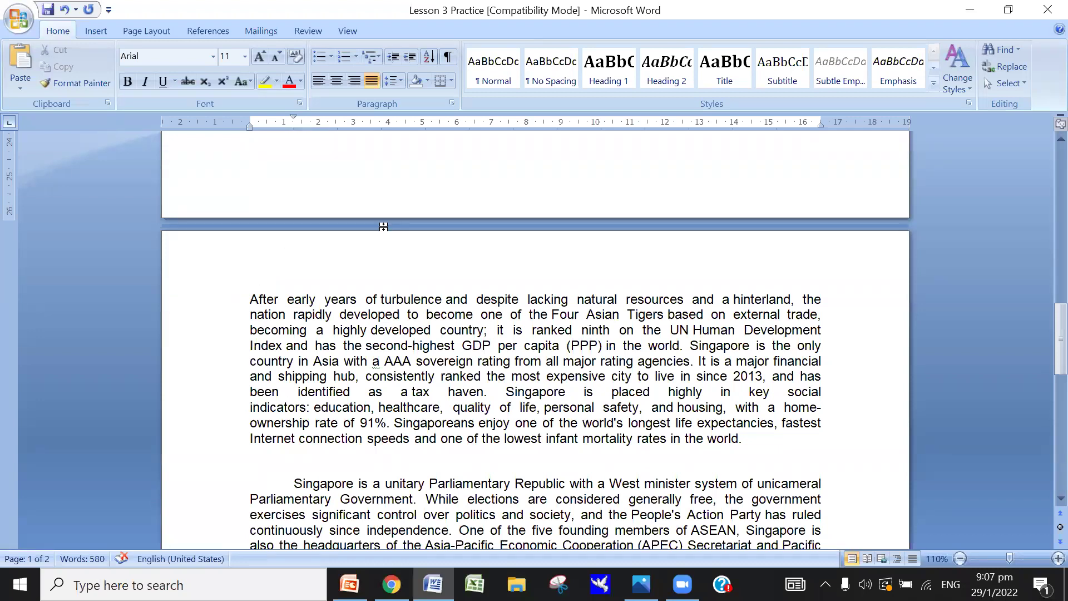
pyautogui.scroll(4, 276, 234)
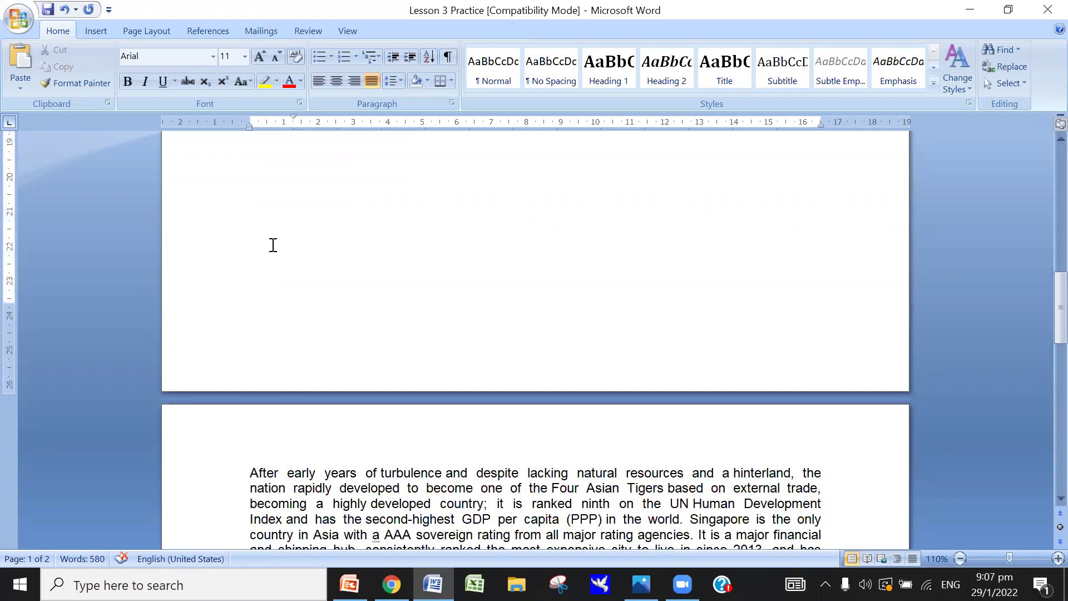
pyautogui.scroll(5, 273, 245)
pyautogui.scroll(2, 262, 264)
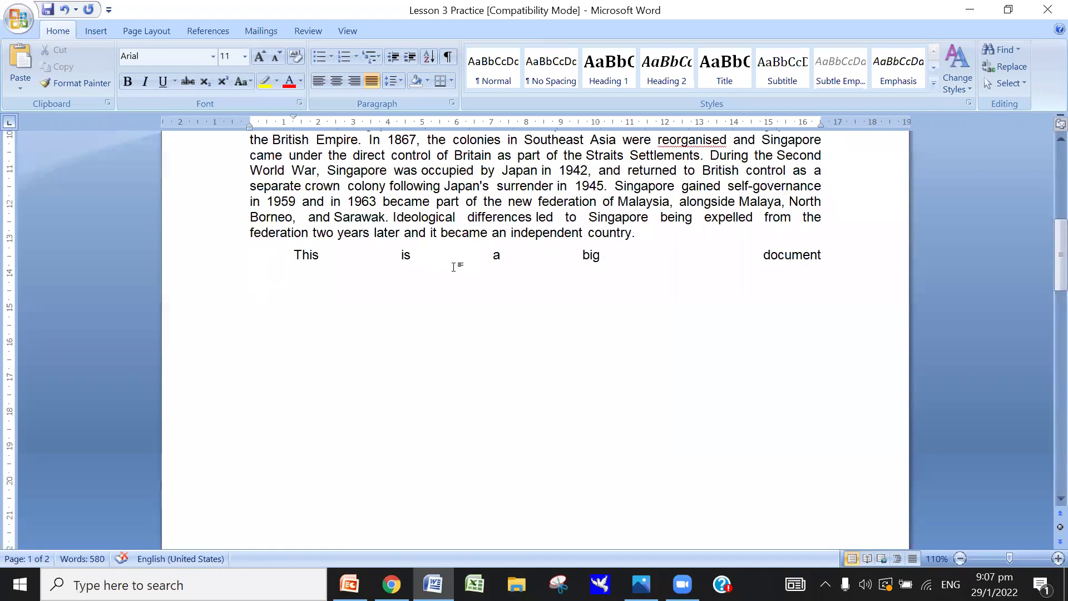
pyautogui.scroll(-9, 423, 294)
pyautogui.scroll(-2, 334, 312)
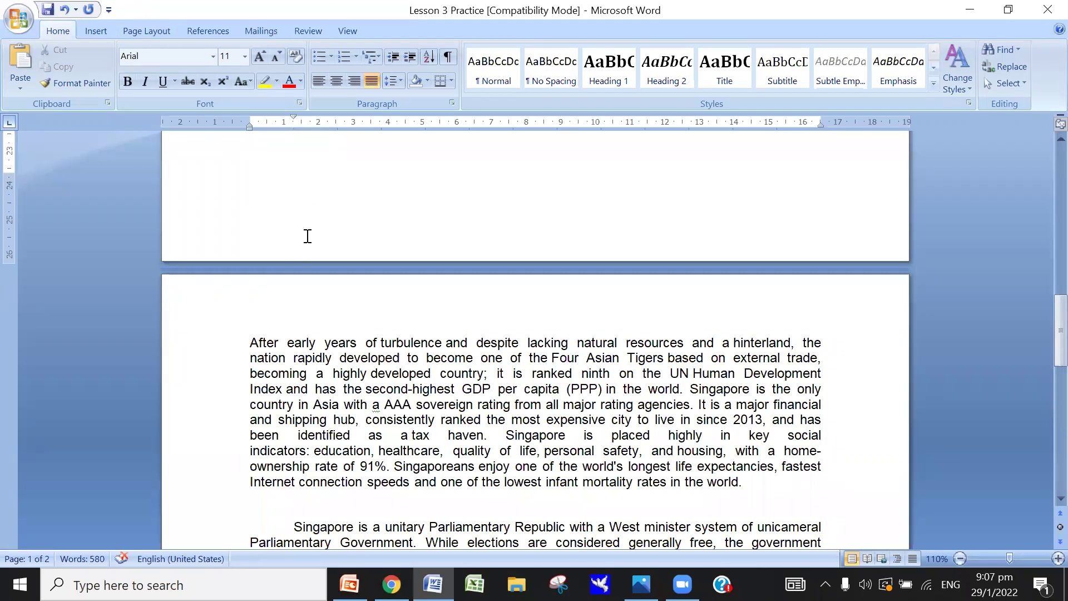
pyautogui.scroll(3, 308, 234)
pyautogui.scroll(4, 291, 238)
pyautogui.scroll(4, 289, 242)
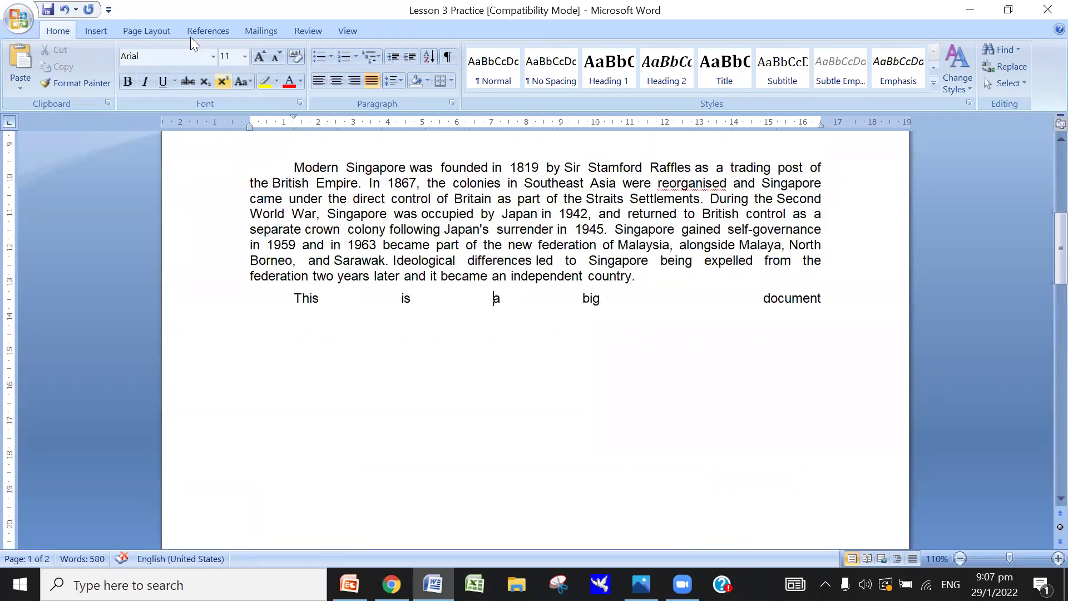
pyautogui.click(59, 12)
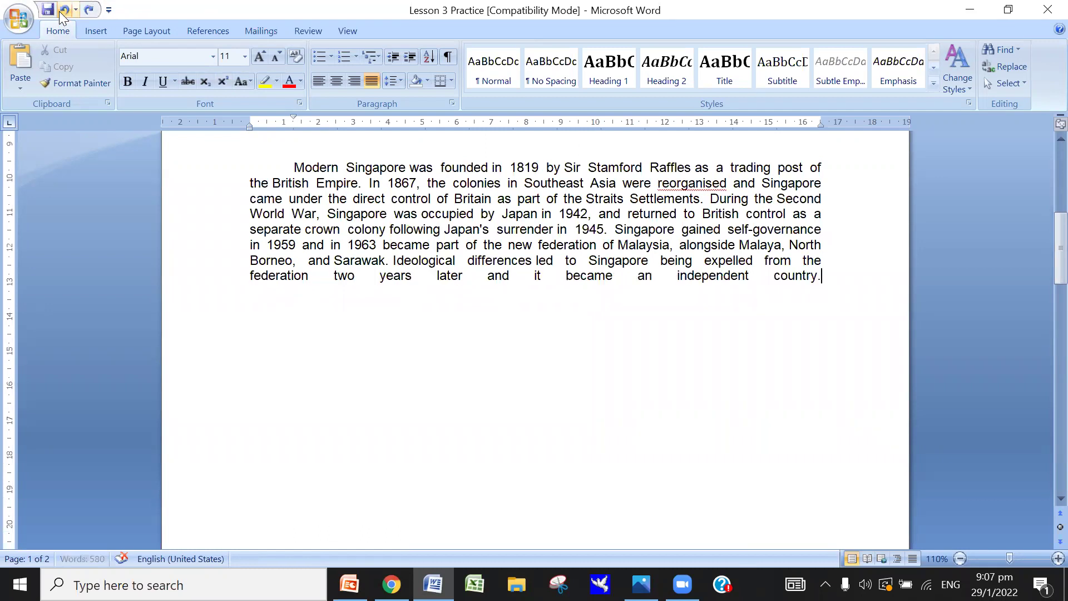
pyautogui.click(59, 11)
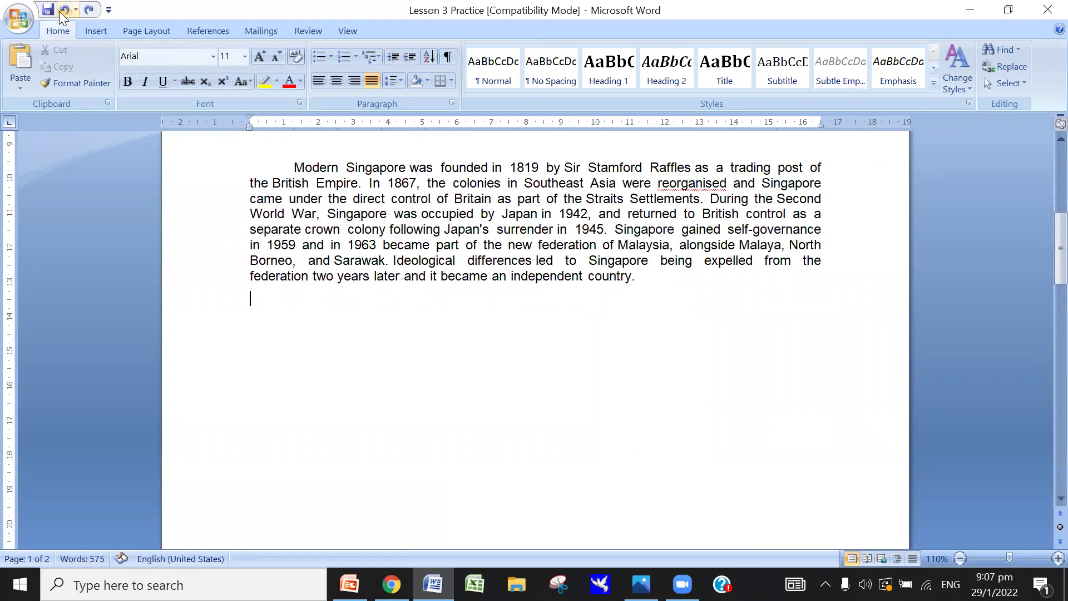
# Type a test word "This" on the blank page, then undo and redo until the original text returns.
pyautogui.scroll(-5, 219, 167)
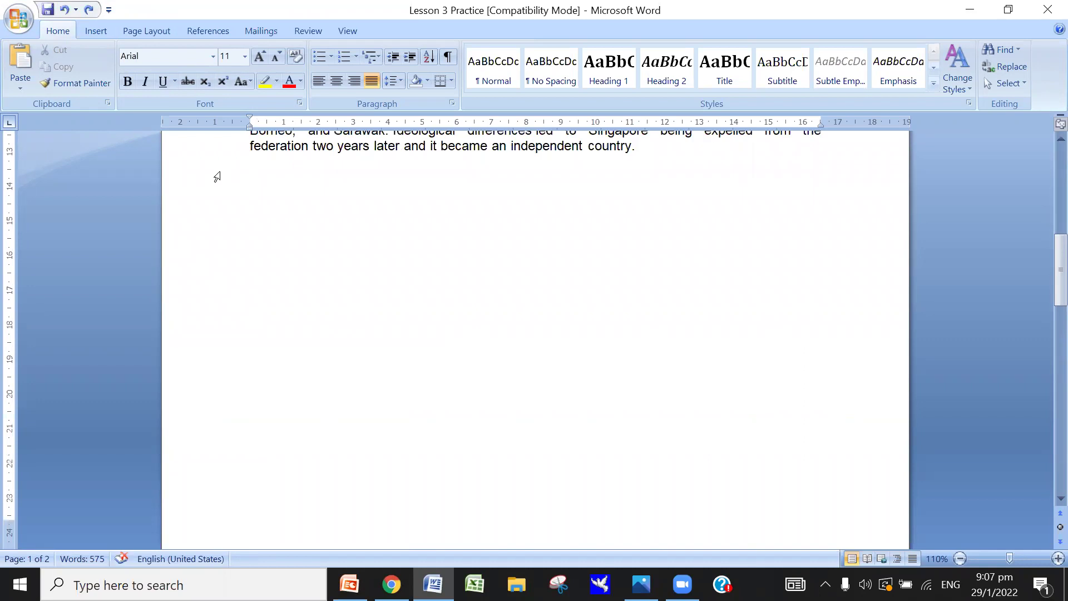
pyautogui.press('Return')
pyautogui.write('This')
pyautogui.click(63, 10)
pyautogui.click(63, 10)
pyautogui.click(63, 10)
pyautogui.click(63, 10)
pyautogui.click(63, 10)
pyautogui.click(63, 10)
pyautogui.click(63, 10)
pyautogui.click(63, 10)
pyautogui.click(63, 10)
pyautogui.click(63, 10)
pyautogui.click(63, 10)
pyautogui.click(62, 10)
pyautogui.click(63, 10)
pyautogui.click(63, 10)
pyautogui.click(63, 10)
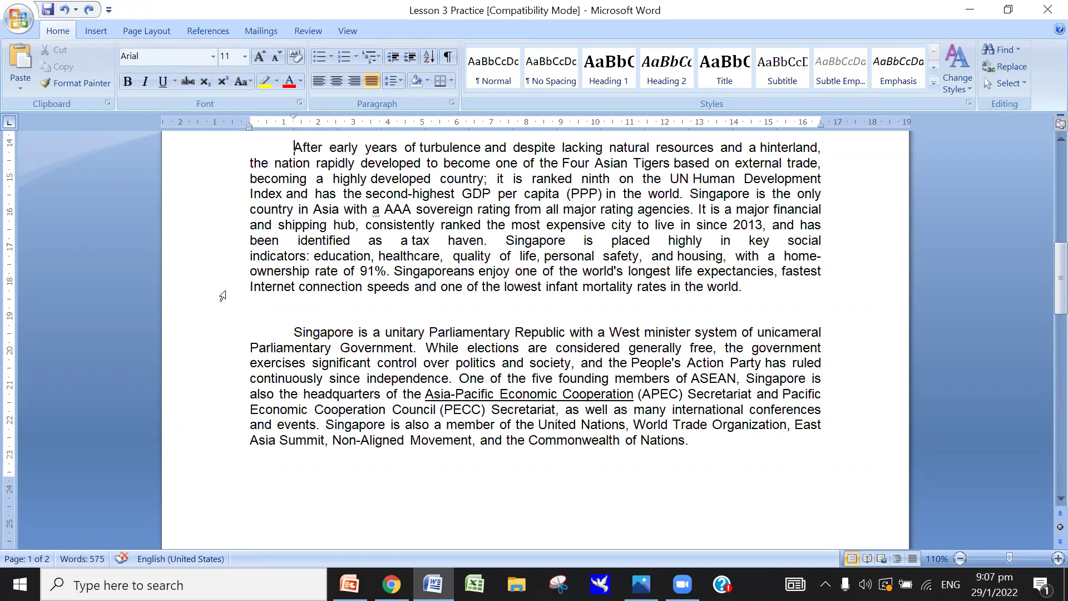
# Place the cursor before "After", then before the "Modern Singapore" paragraph.
pyautogui.scroll(2, 223, 295)
pyautogui.scroll(1, 389, 250)
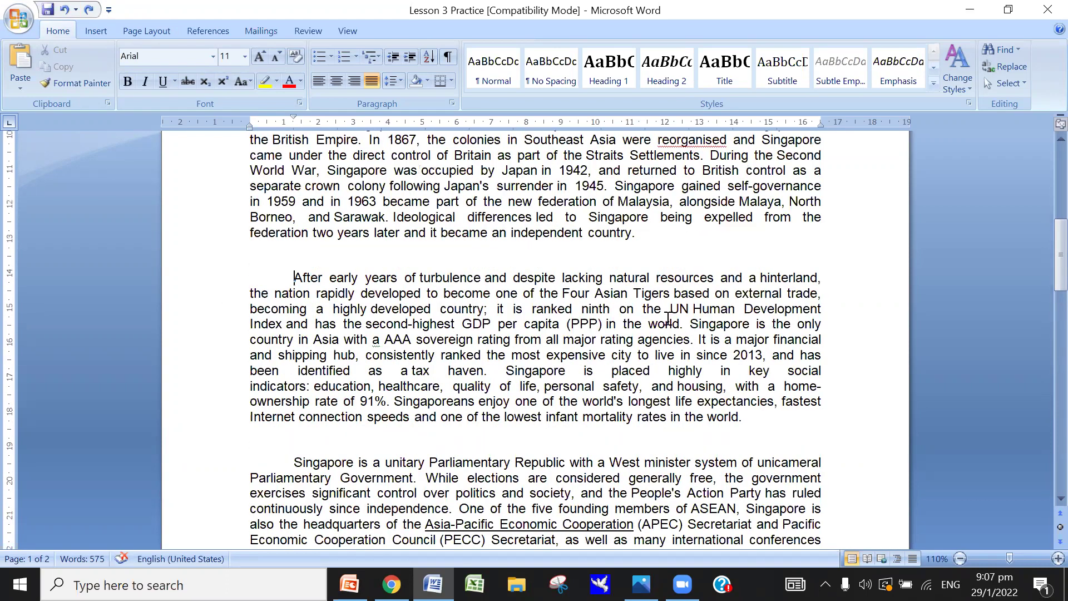
pyautogui.scroll(3, 668, 318)
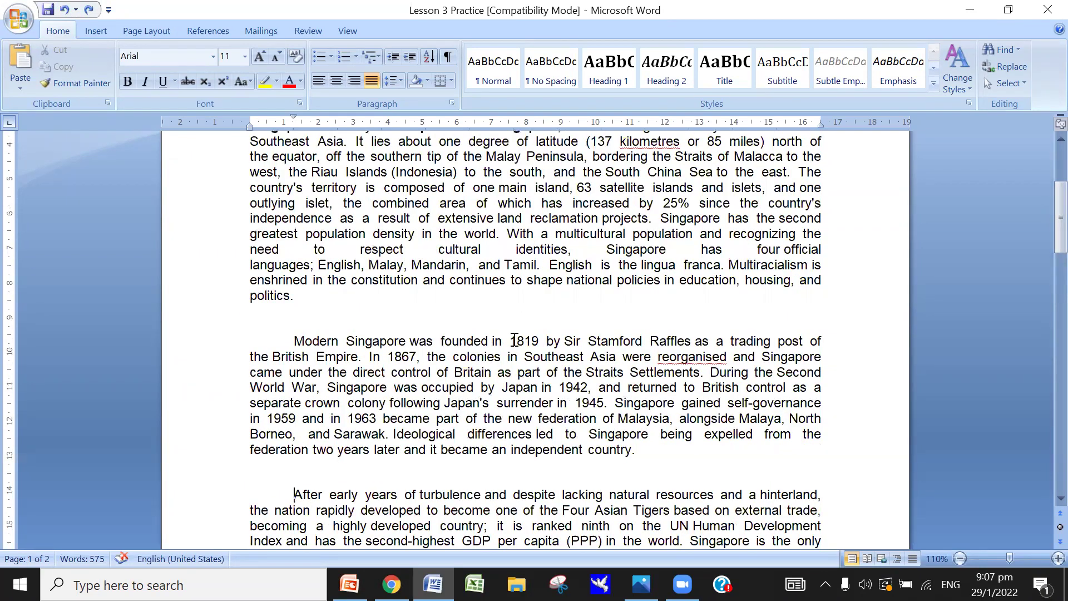
pyautogui.scroll(-1, 515, 340)
pyautogui.scroll(-1, 512, 343)
pyautogui.click(295, 322)
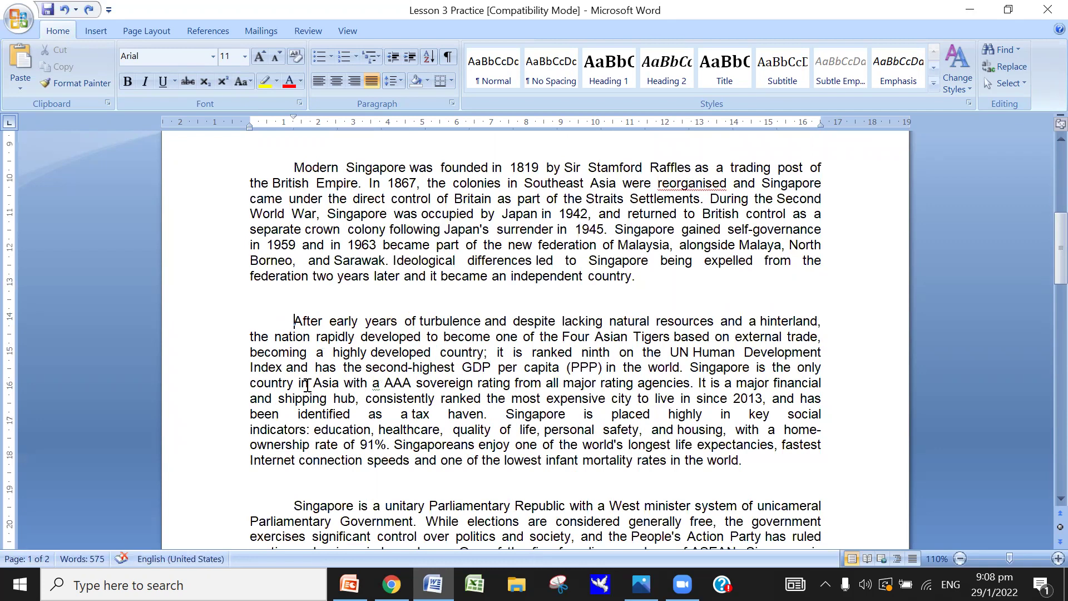
pyautogui.scroll(1, 323, 301)
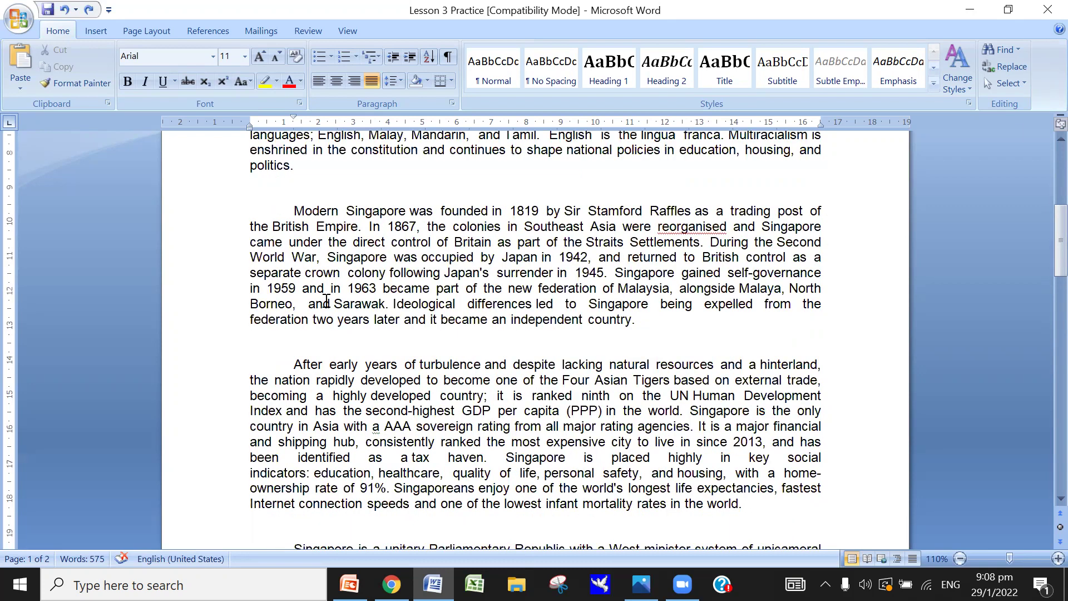
pyautogui.scroll(5, 322, 311)
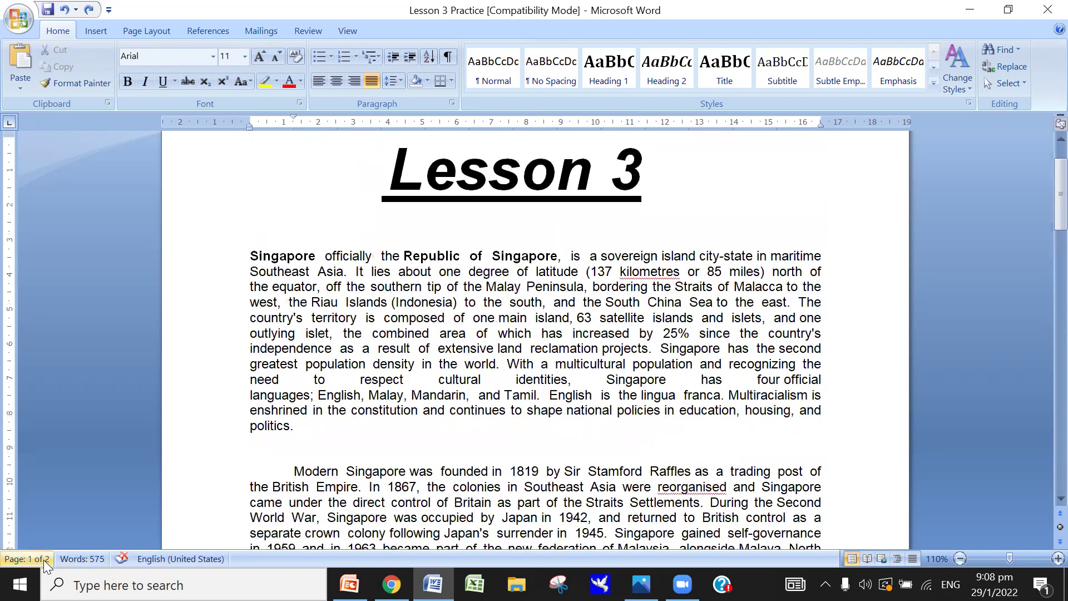
pyautogui.scroll(-2, 106, 542)
pyautogui.scroll(-2, 120, 462)
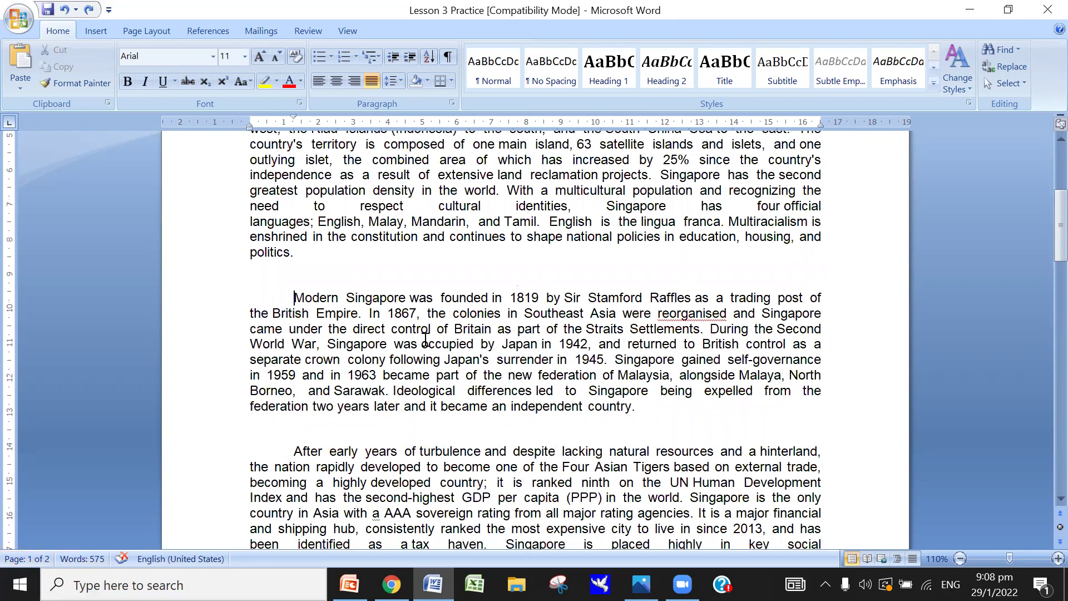
pyautogui.click(297, 449)
pyautogui.click(295, 297)
# Insert a trial page break before "Modern Singapore", check the pages, then undo it.
pyautogui.click(97, 29)
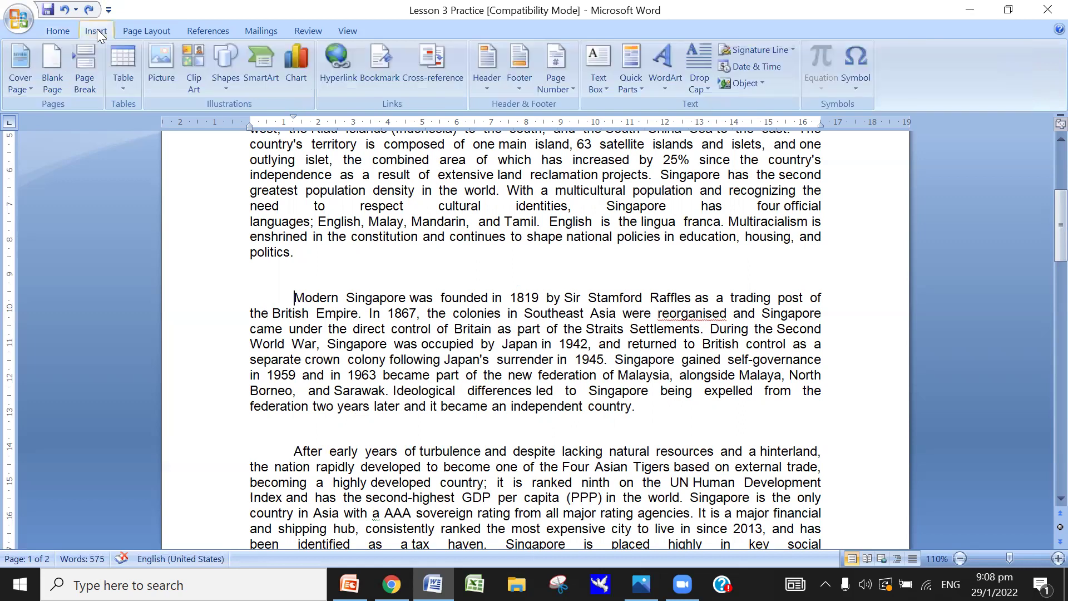
pyautogui.click(81, 84)
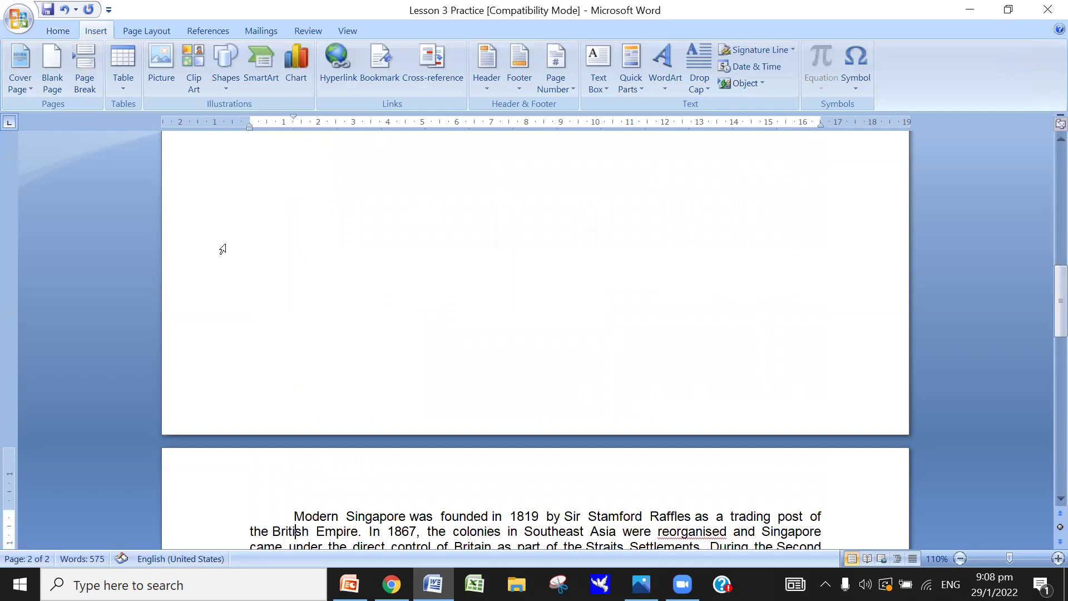
pyautogui.press('Down')
pyautogui.press('Down')
pyautogui.press('Down')
pyautogui.press('Down')
pyautogui.press('Down')
pyautogui.press('Down')
pyautogui.press('Down')
pyautogui.press('Down')
pyautogui.press('Down')
pyautogui.press('Up')
pyautogui.press('Up')
pyautogui.press('Up')
pyautogui.press('Up')
pyautogui.press('Up')
pyautogui.press('Up')
pyautogui.press('Up')
pyautogui.press('Up')
pyautogui.press('Up')
pyautogui.press('Up')
pyautogui.press('Up')
pyautogui.press('Up')
pyautogui.press('Up')
pyautogui.press('Up')
pyautogui.press('Up')
pyautogui.press('Up')
pyautogui.press('Up')
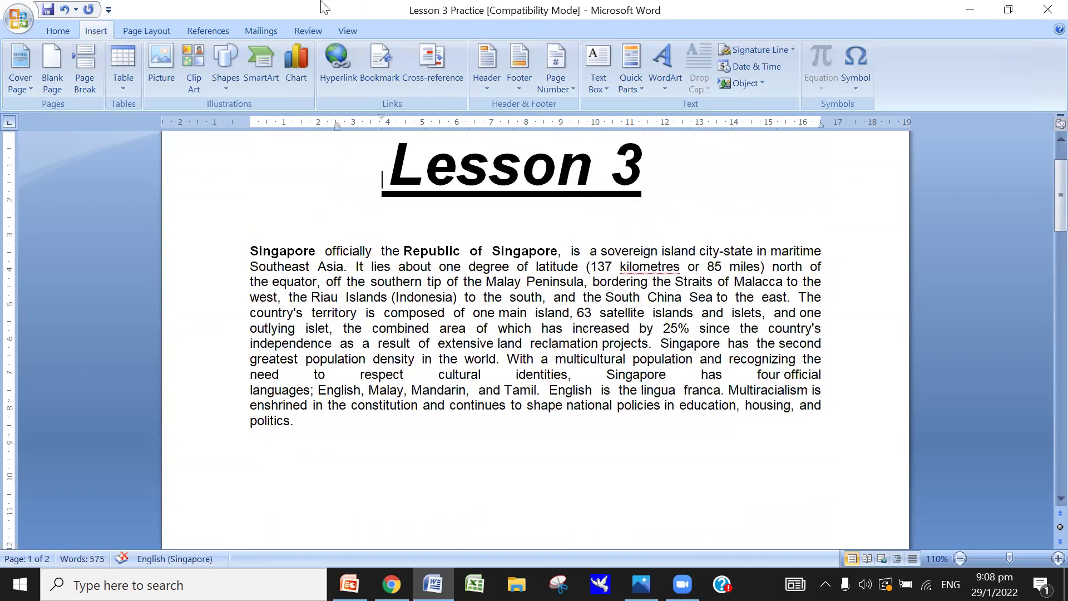
pyautogui.click(65, 9)
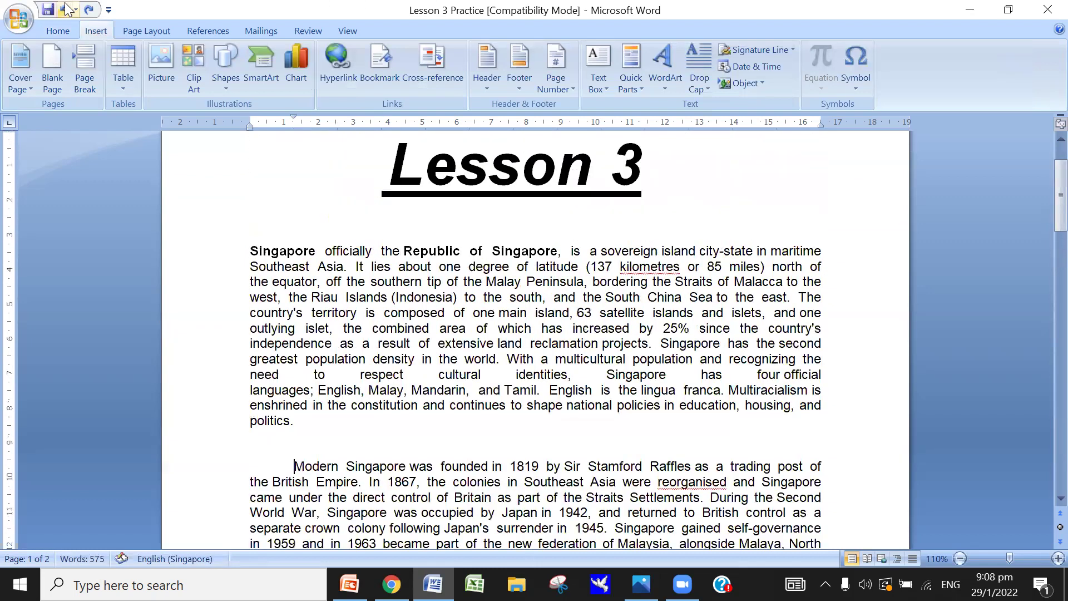
pyautogui.scroll(-2, 313, 342)
pyautogui.scroll(-1, 314, 342)
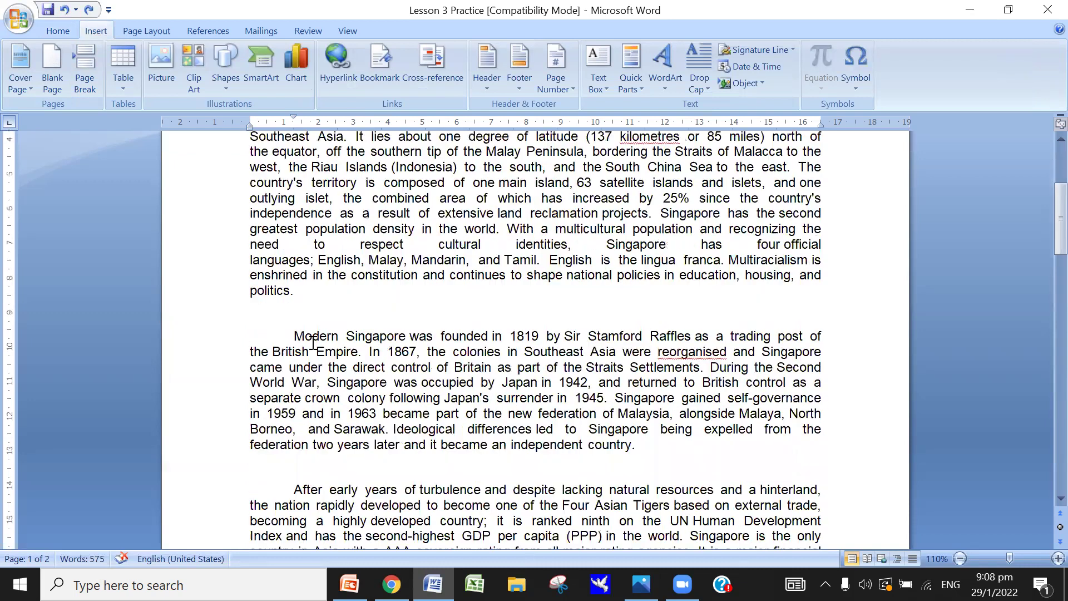
pyautogui.scroll(-1, 313, 342)
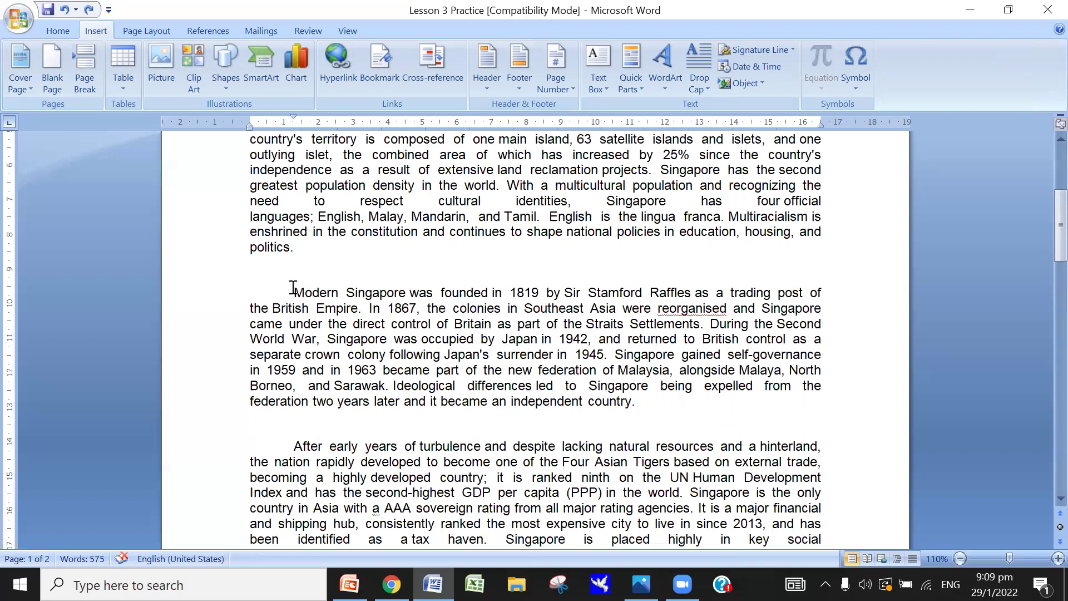
# Select the 155-word opening Singapore paragraph by double-clicking in the left margin.
pyautogui.click(293, 288)
pyautogui.scroll(2, 492, 351)
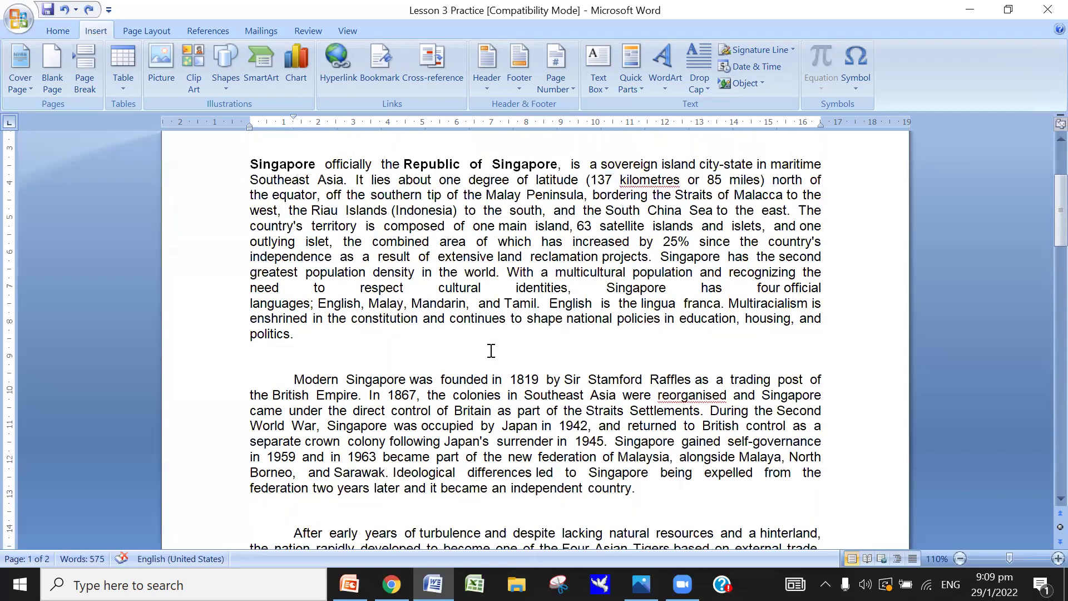
pyautogui.scroll(1, 492, 350)
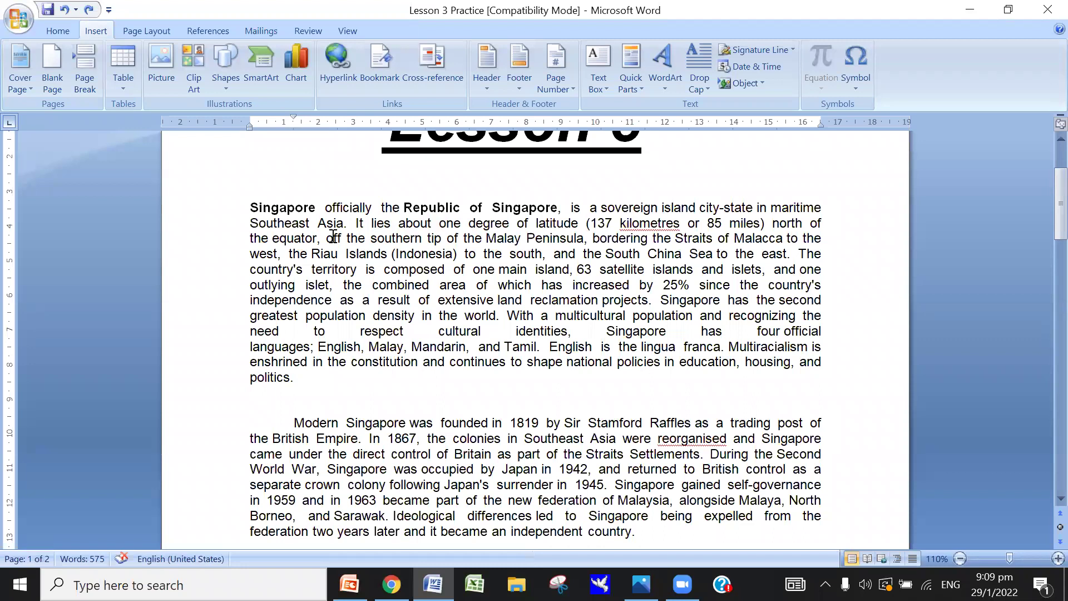
pyautogui.click(249, 205)
pyautogui.doubleClick(233, 356)
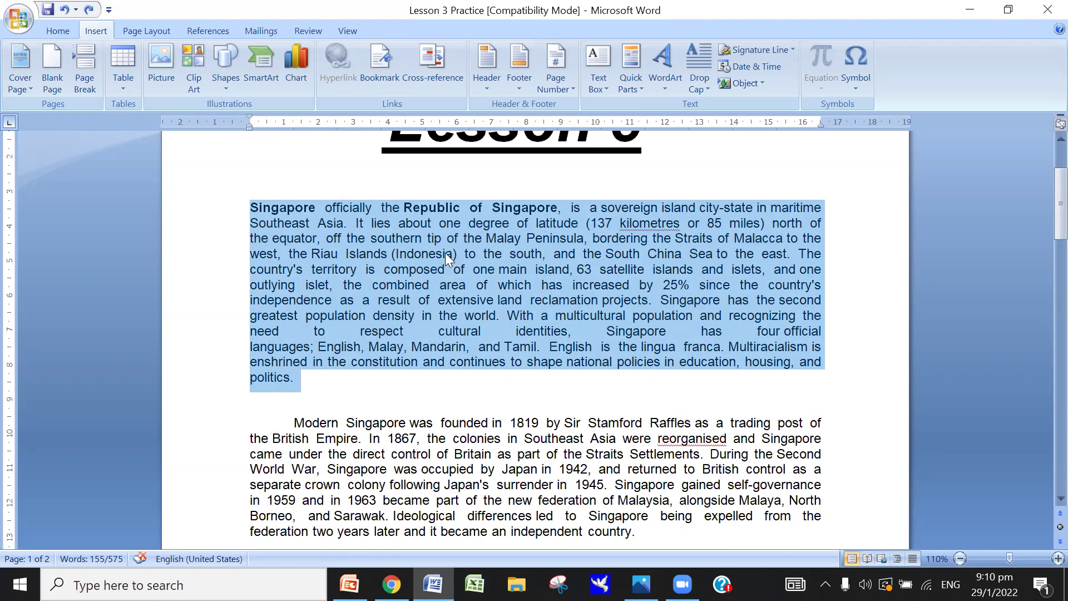
# Copy the selected first Singapore paragraph.
pyautogui.click(47, 30)
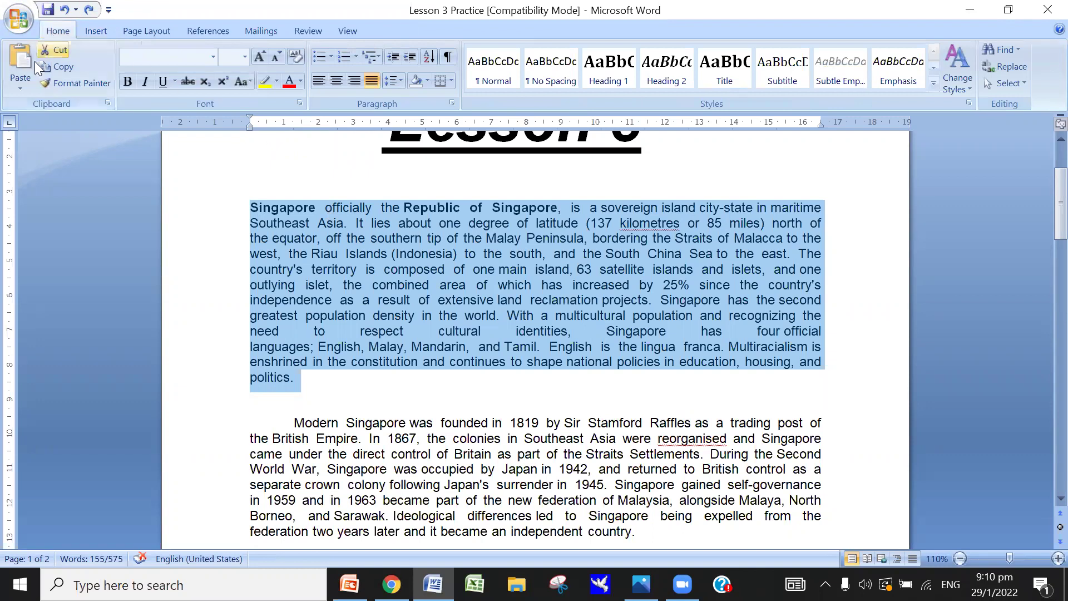
pyautogui.click(51, 66)
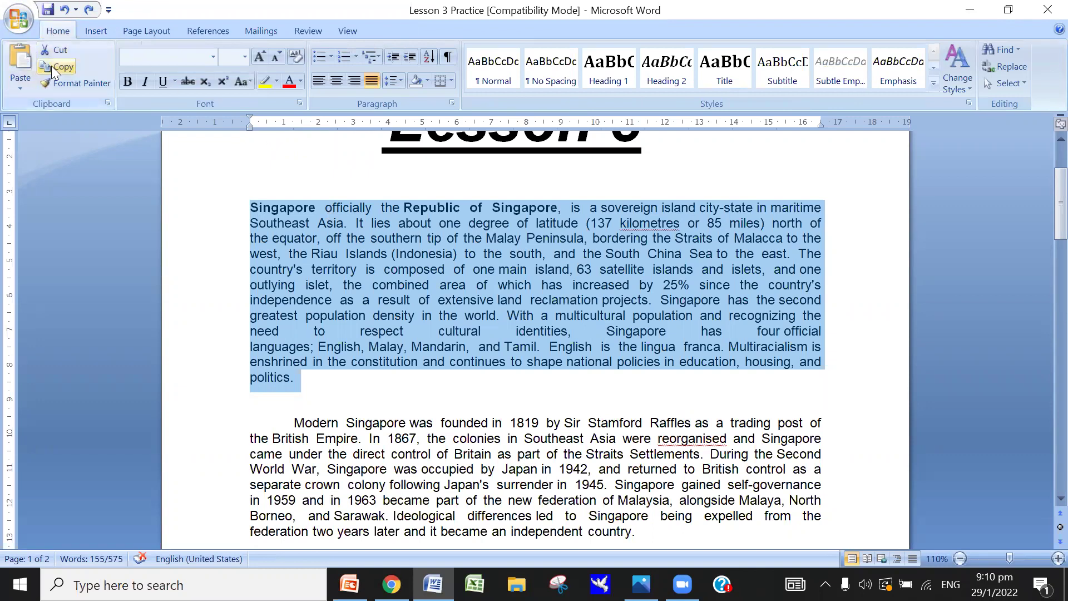
pyautogui.rightClick(359, 240)
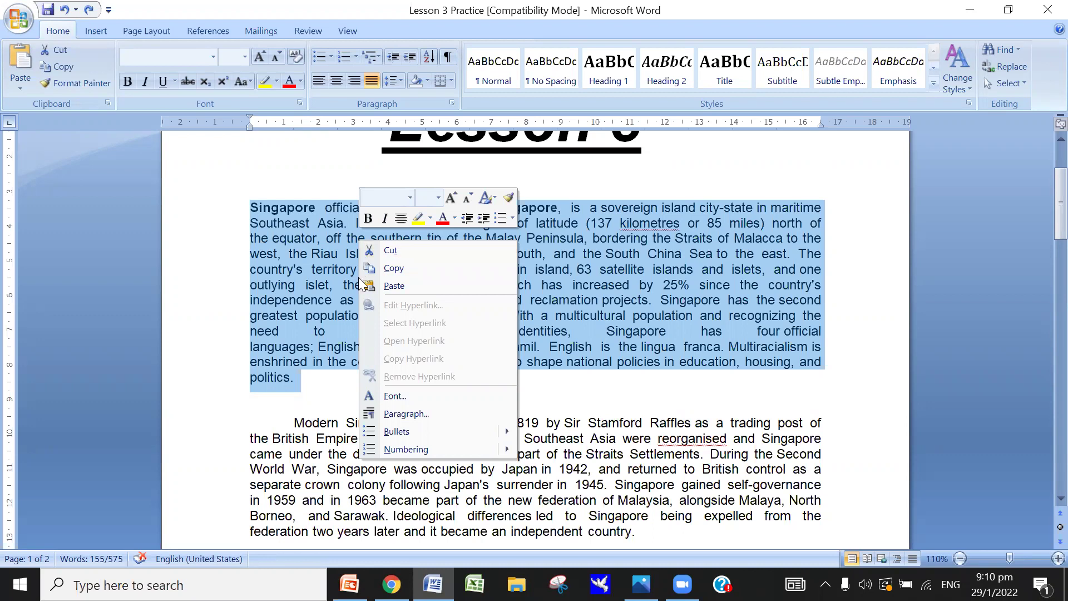
pyautogui.click(387, 270)
# Paste the copied paragraph on page 2 below the great-country sentence.
pyautogui.scroll(-4, 419, 240)
pyautogui.scroll(-6, 414, 245)
pyautogui.scroll(-10, 412, 251)
pyautogui.scroll(-4, 407, 258)
pyautogui.scroll(-1, 406, 257)
pyautogui.click(295, 262)
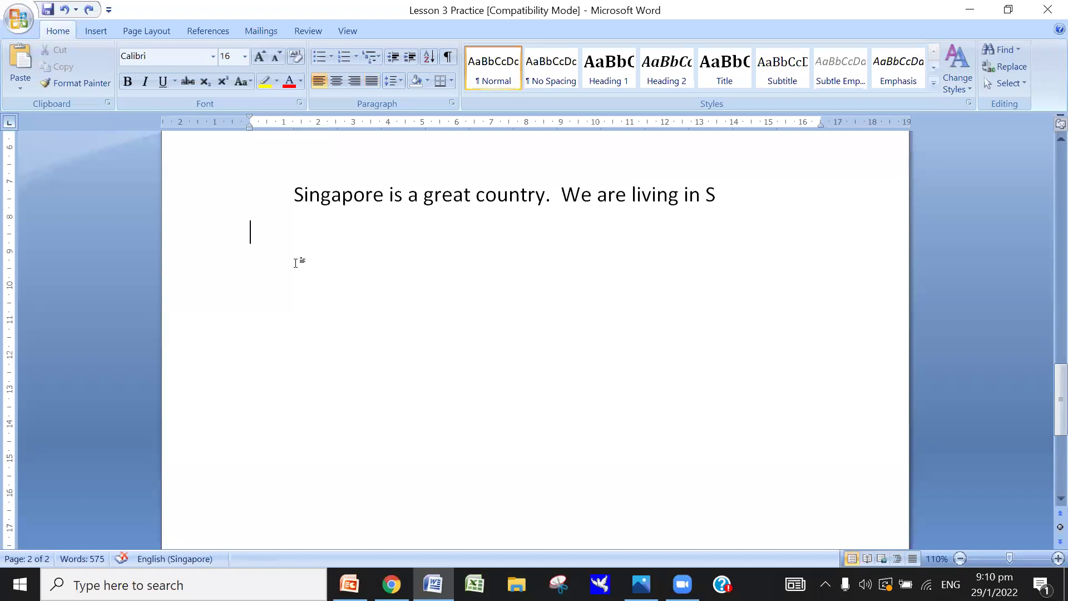
pyautogui.rightClick(257, 236)
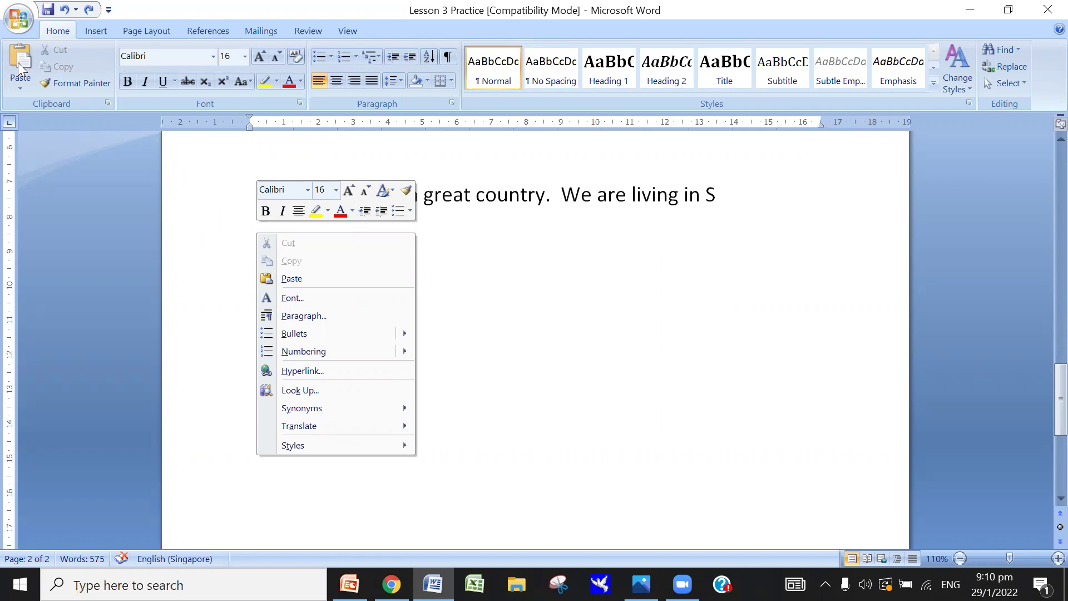
pyautogui.click(281, 283)
# Undo the paste and return to the top of the document.
pyautogui.scroll(5, 312, 241)
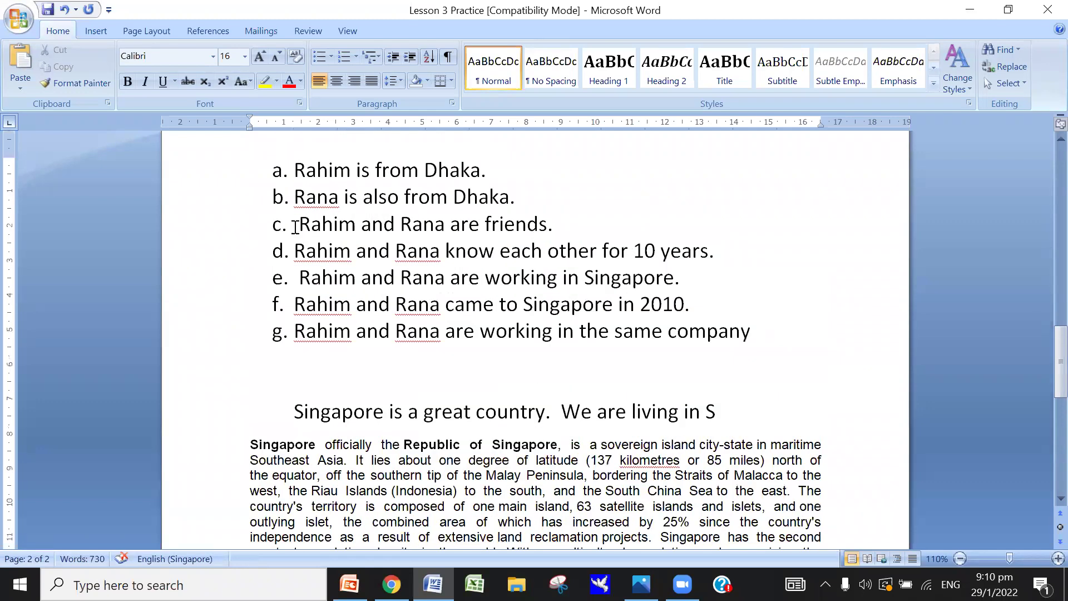
pyautogui.scroll(5, 334, 223)
pyautogui.scroll(5, 356, 206)
pyautogui.scroll(5, 371, 194)
pyautogui.scroll(5, 356, 217)
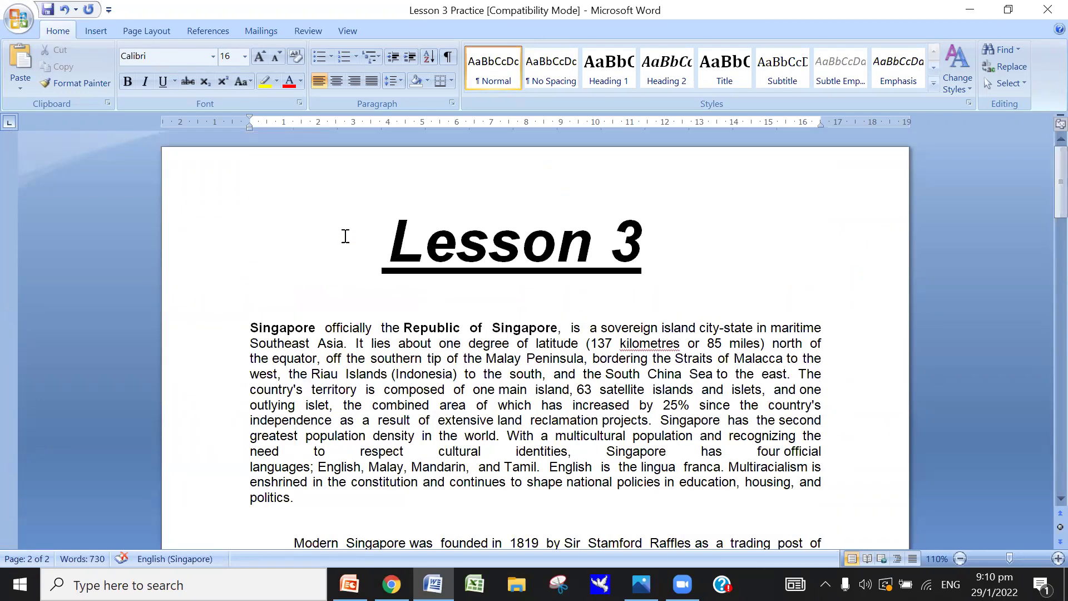
pyautogui.scroll(-5, 306, 361)
pyautogui.scroll(-10, 289, 356)
pyautogui.scroll(-7, 283, 354)
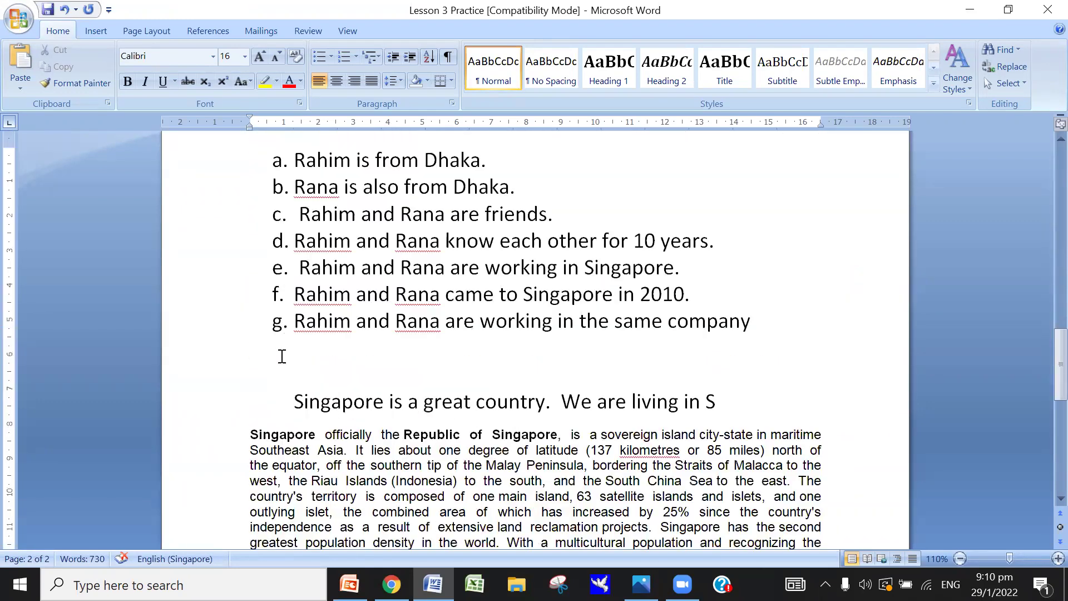
pyautogui.scroll(-6, 282, 354)
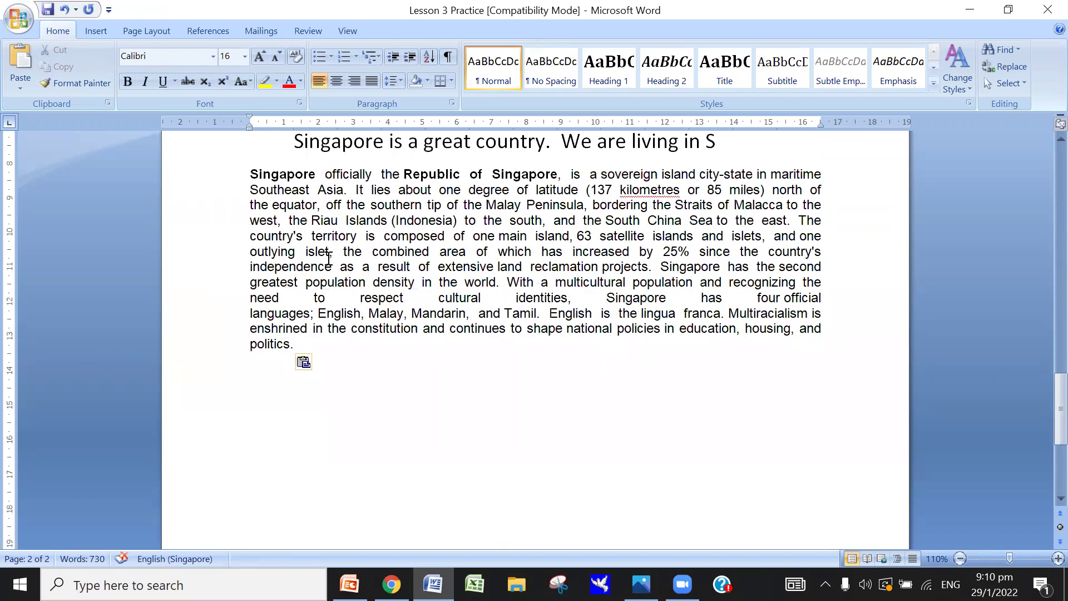
pyautogui.scroll(3, 328, 259)
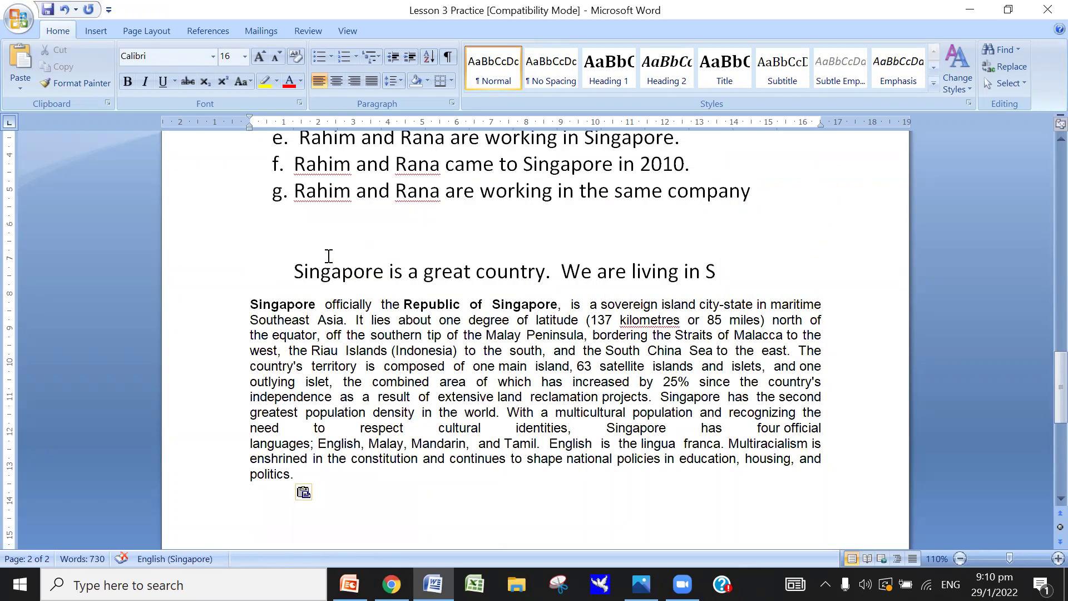
pyautogui.scroll(6, 329, 256)
pyautogui.scroll(6, 328, 256)
pyautogui.scroll(5, 329, 256)
pyautogui.scroll(3, 328, 254)
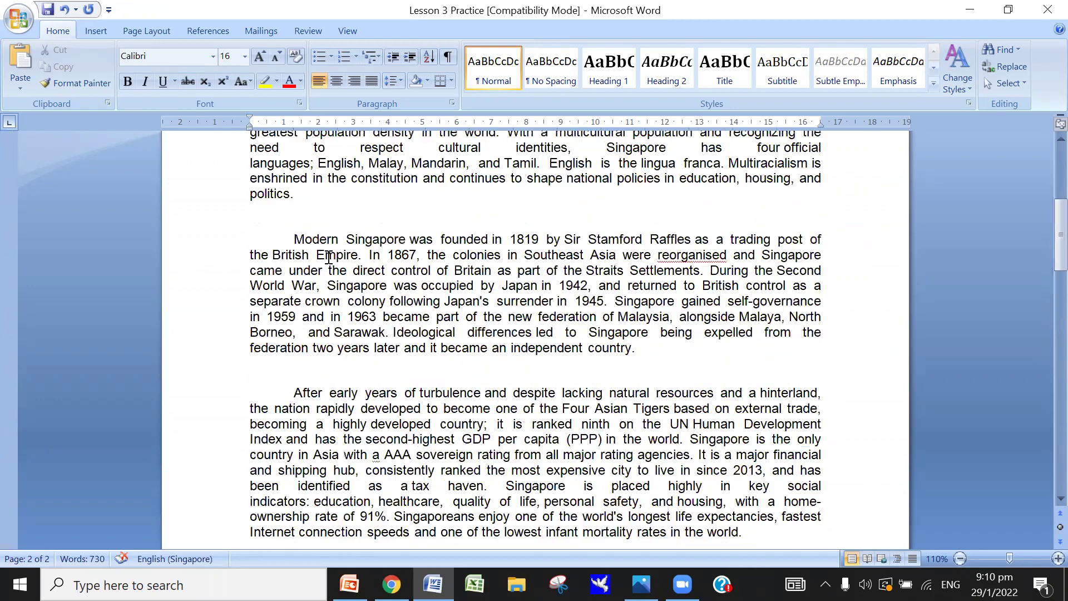
pyautogui.scroll(5, 326, 259)
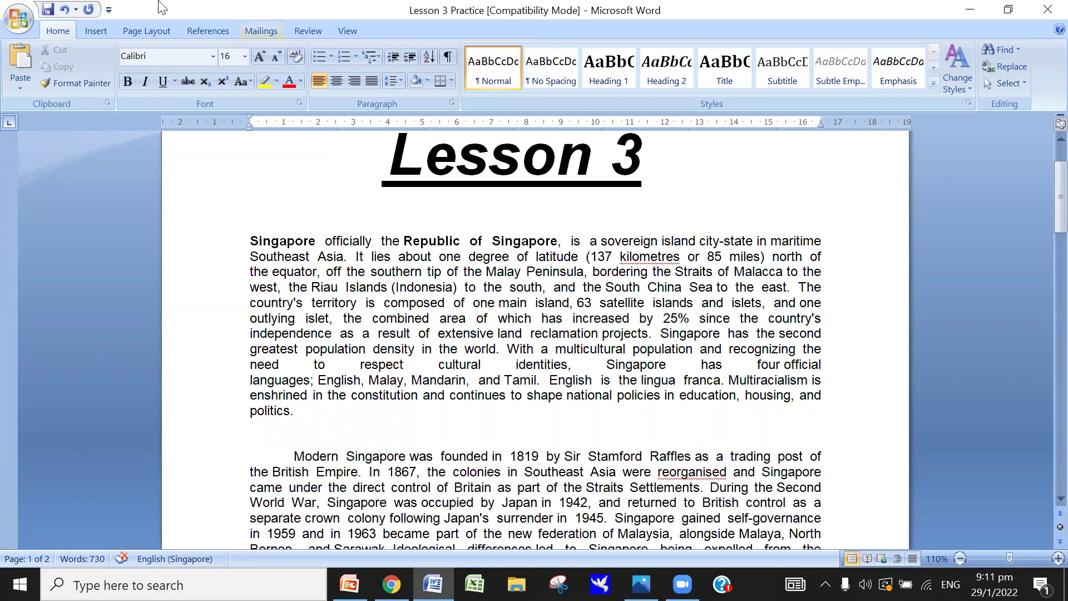
pyautogui.click(64, 10)
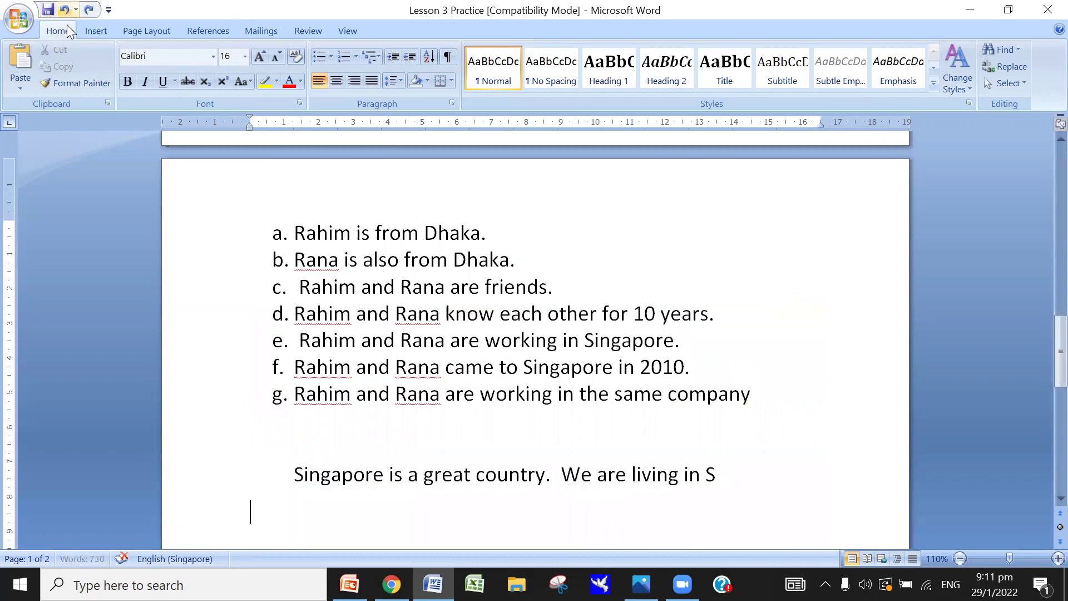
pyautogui.scroll(4, 453, 262)
pyautogui.scroll(4, 447, 264)
pyautogui.scroll(3, 443, 272)
pyautogui.scroll(6, 442, 272)
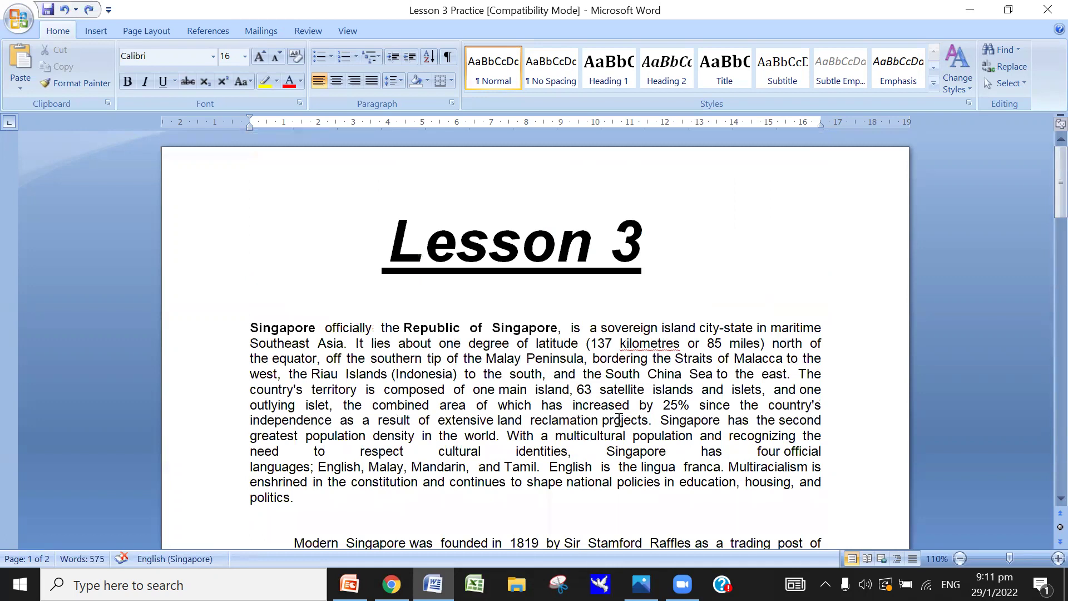
pyautogui.doubleClick(620, 420)
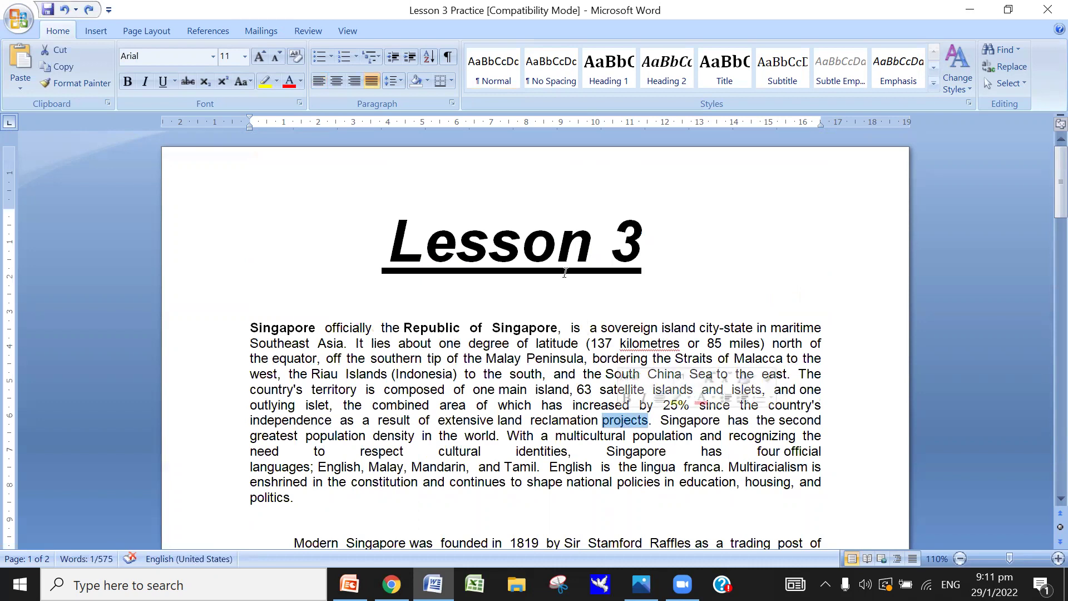
pyautogui.click(66, 68)
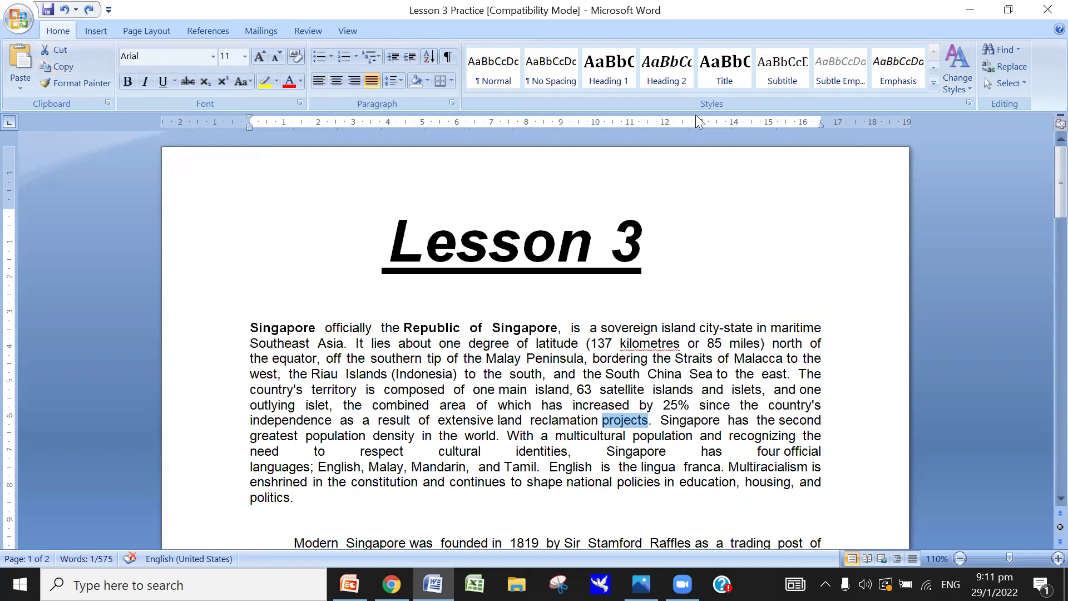
pyautogui.click(341, 286)
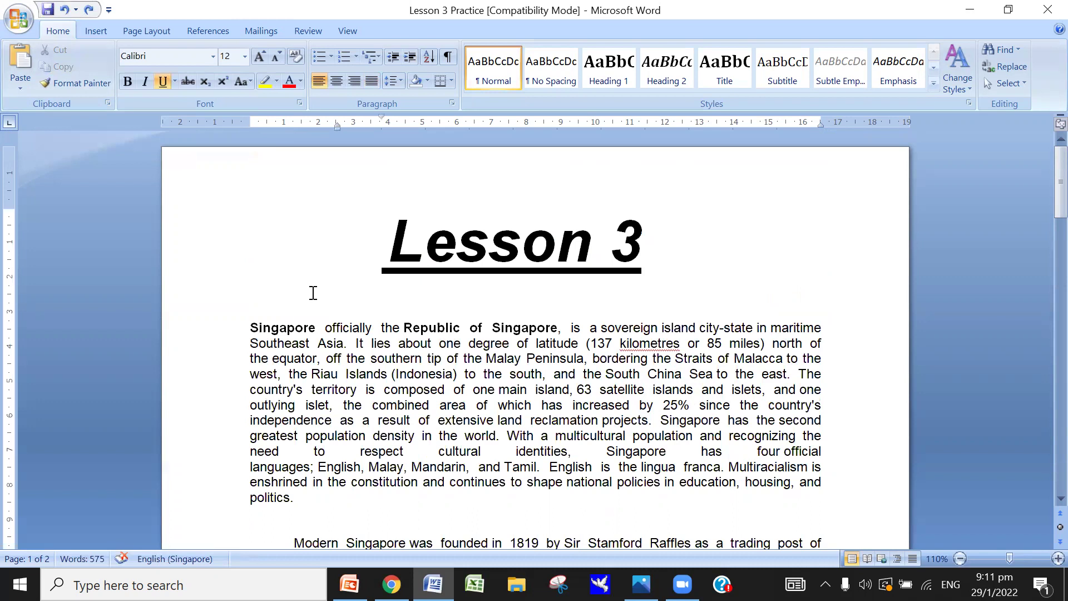
pyautogui.click(633, 252)
pyautogui.press('Return')
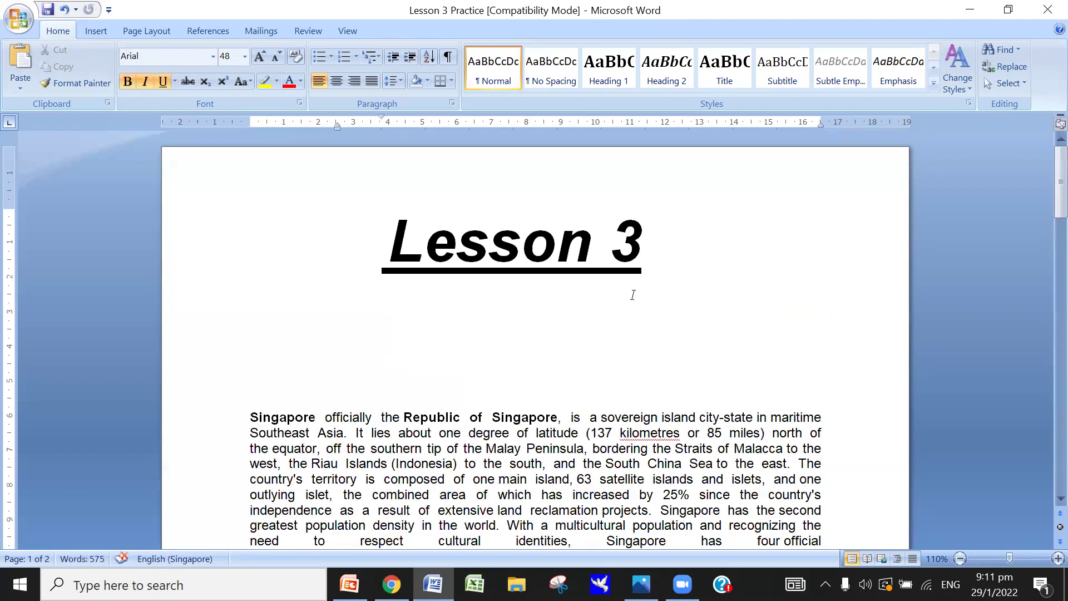
pyautogui.rightClick(431, 341)
pyautogui.click(503, 389)
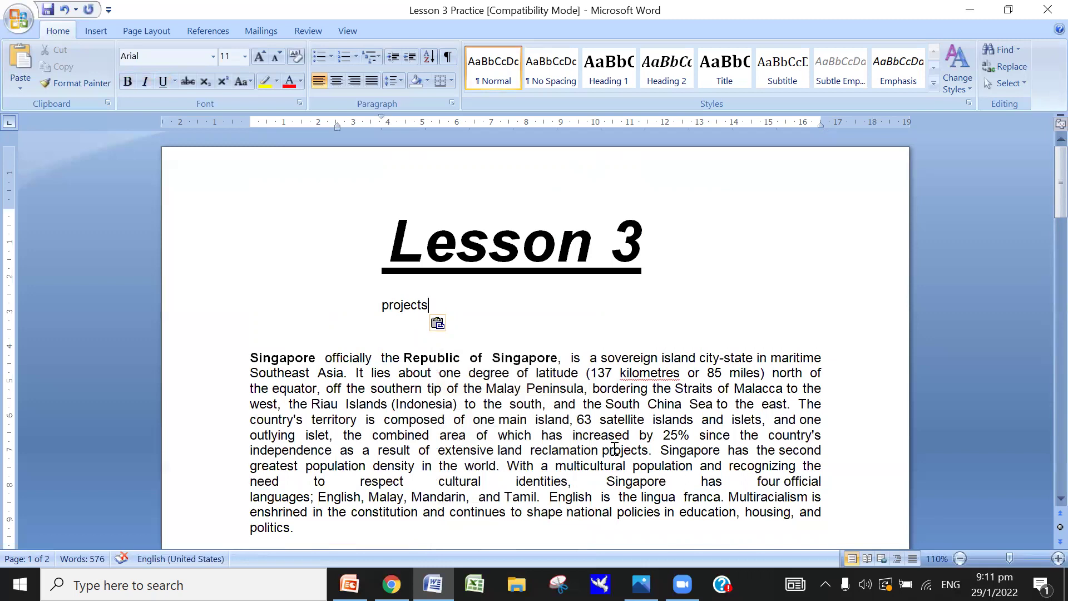
pyautogui.press('BackSpace')
pyautogui.press('BackSpace')
pyautogui.press('BackSpace')
pyautogui.press('BackSpace')
pyautogui.press('BackSpace')
pyautogui.press('BackSpace')
pyautogui.press('BackSpace')
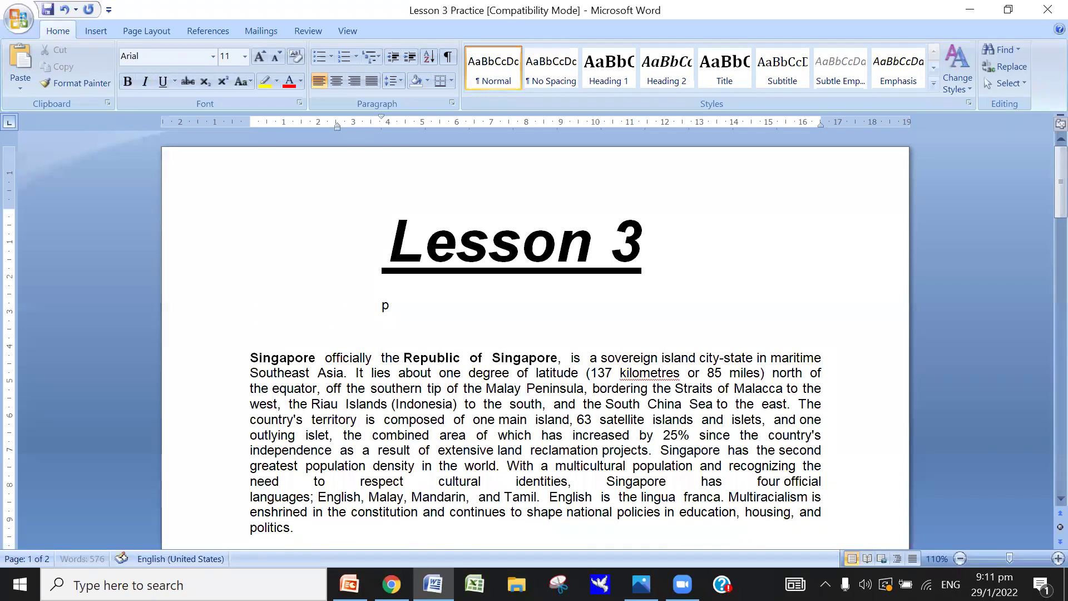
pyautogui.press('BackSpace')
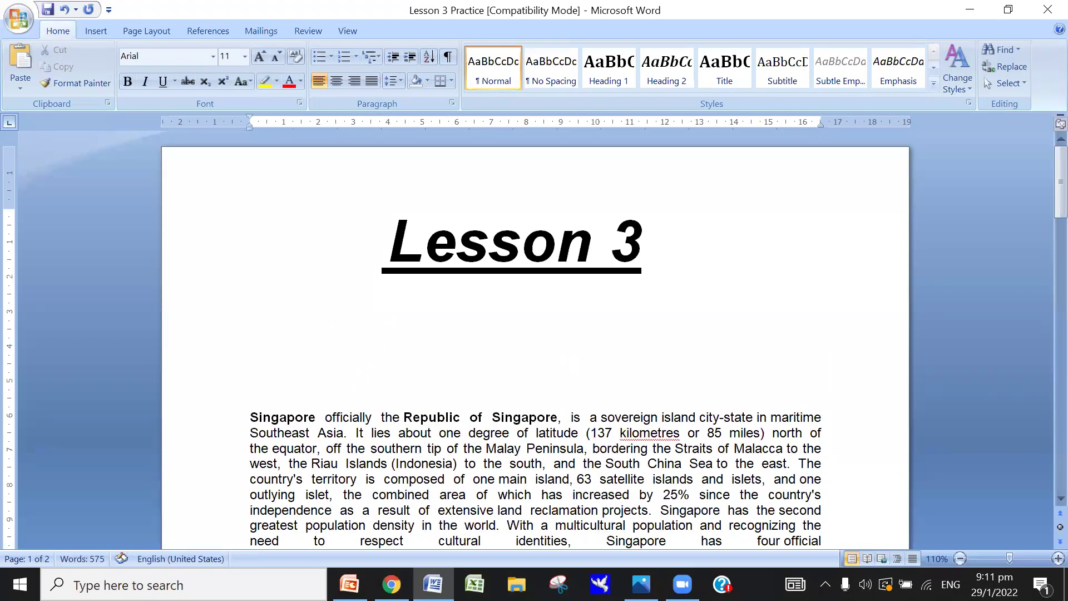
pyautogui.press('BackSpace')
pyautogui.press('BackSpace')
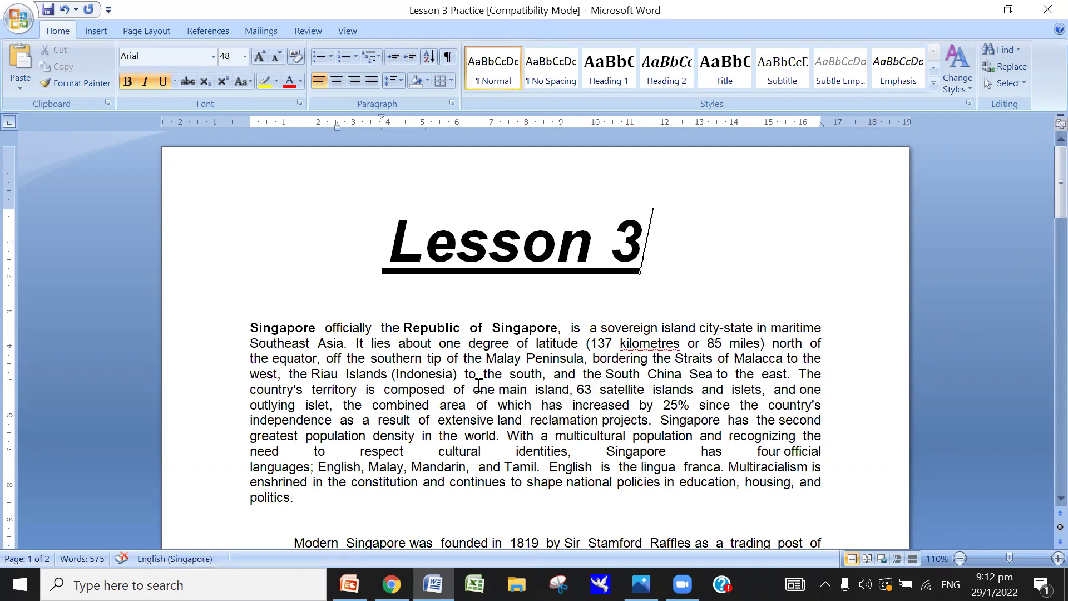
# With the cursor in the first paragraph, open Find from the Home tab's Editing group.
pyautogui.click(546, 359)
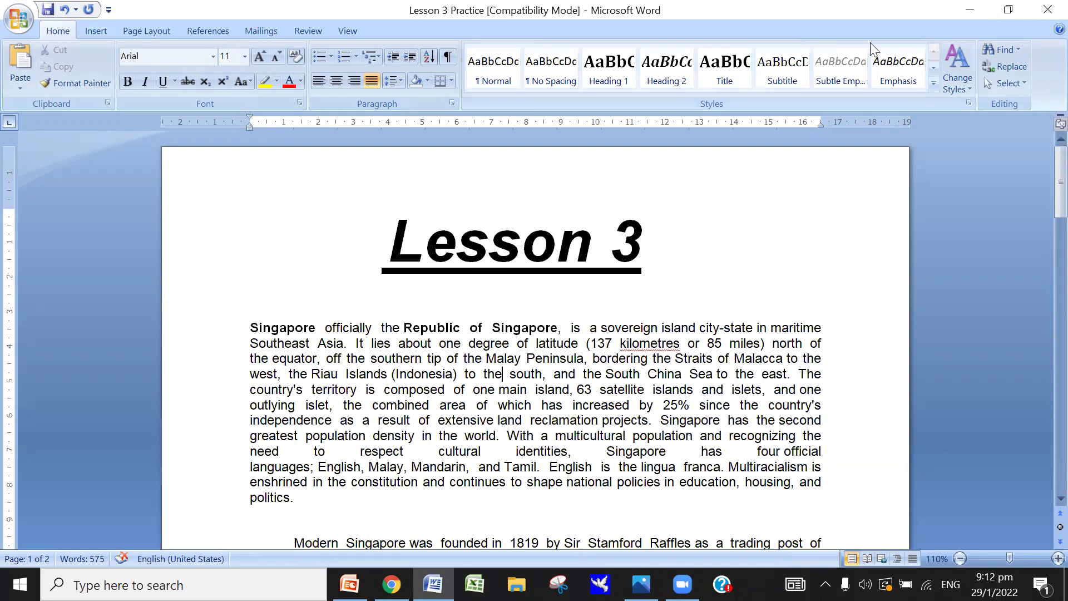
pyautogui.click(1007, 49)
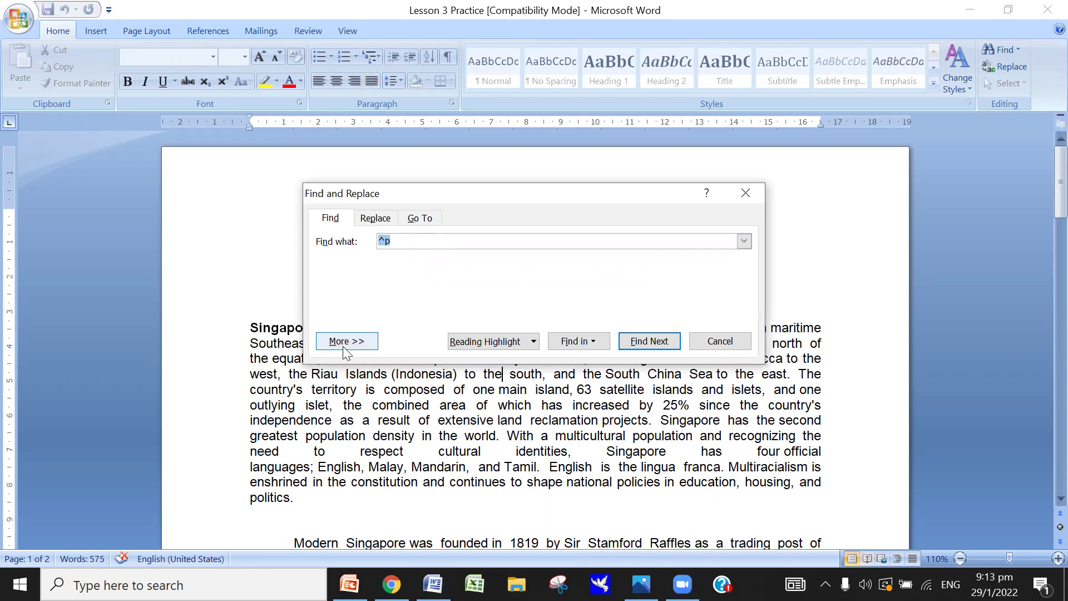
# Replace all 18 occurrences of Singapore with India and close the Find and Replace window.
pyautogui.press('BackSpace')
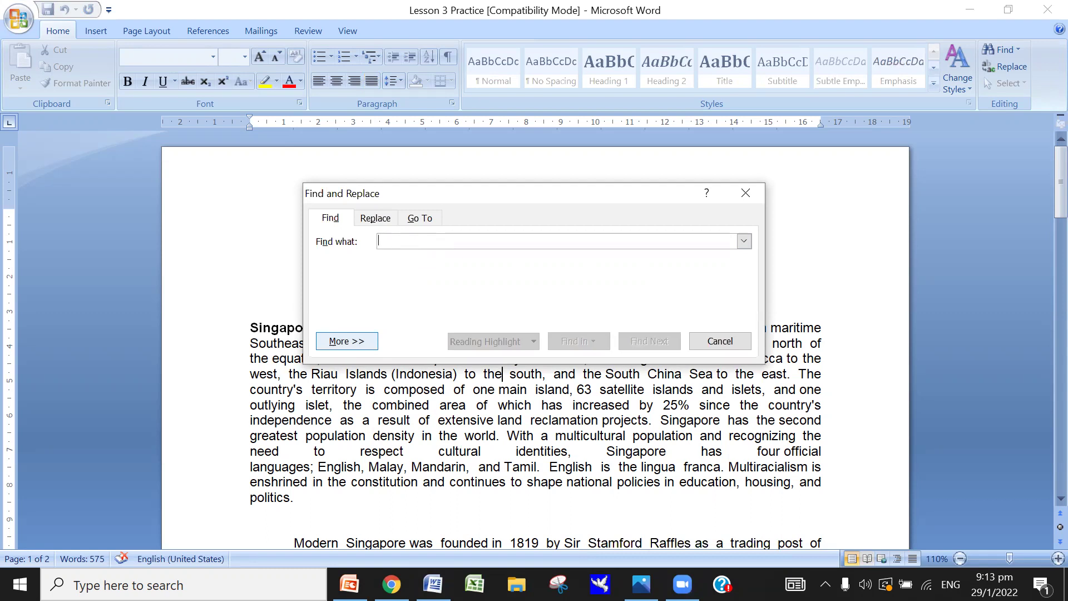
pyautogui.write('singapore')
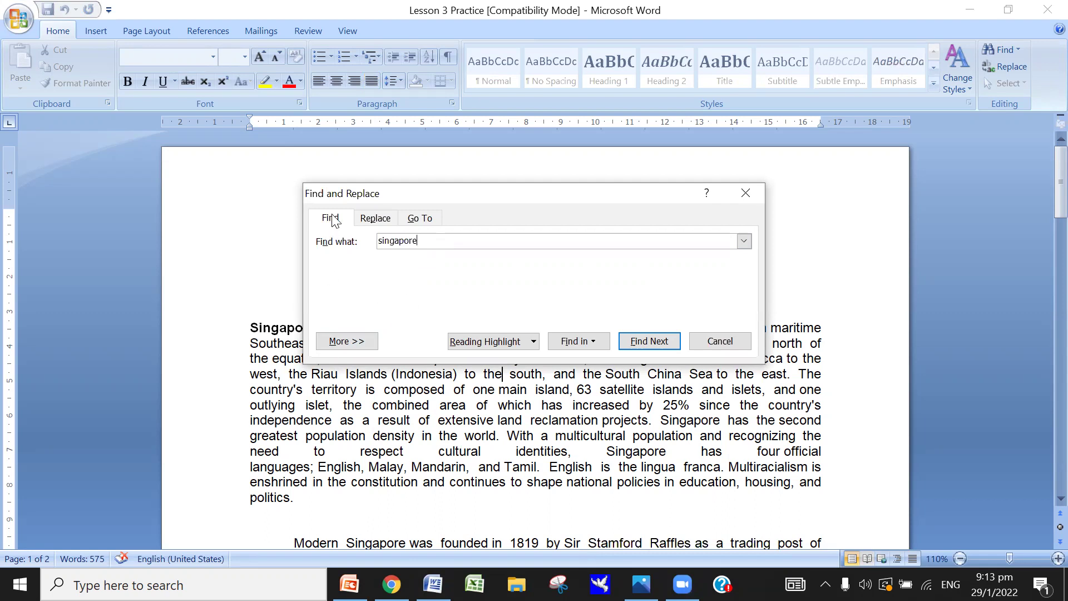
pyautogui.click(387, 218)
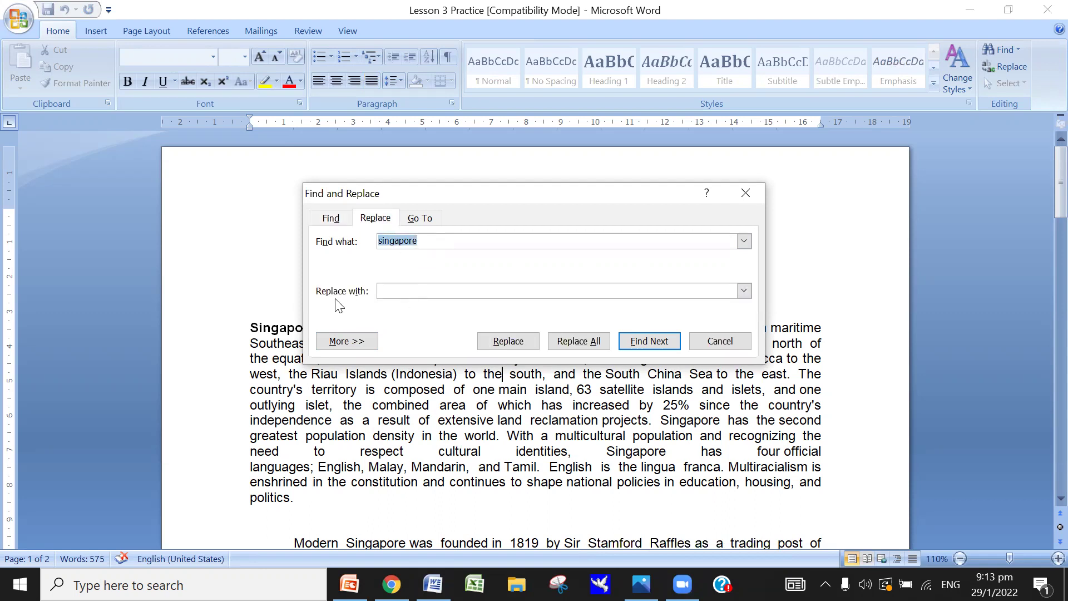
pyautogui.click(393, 288)
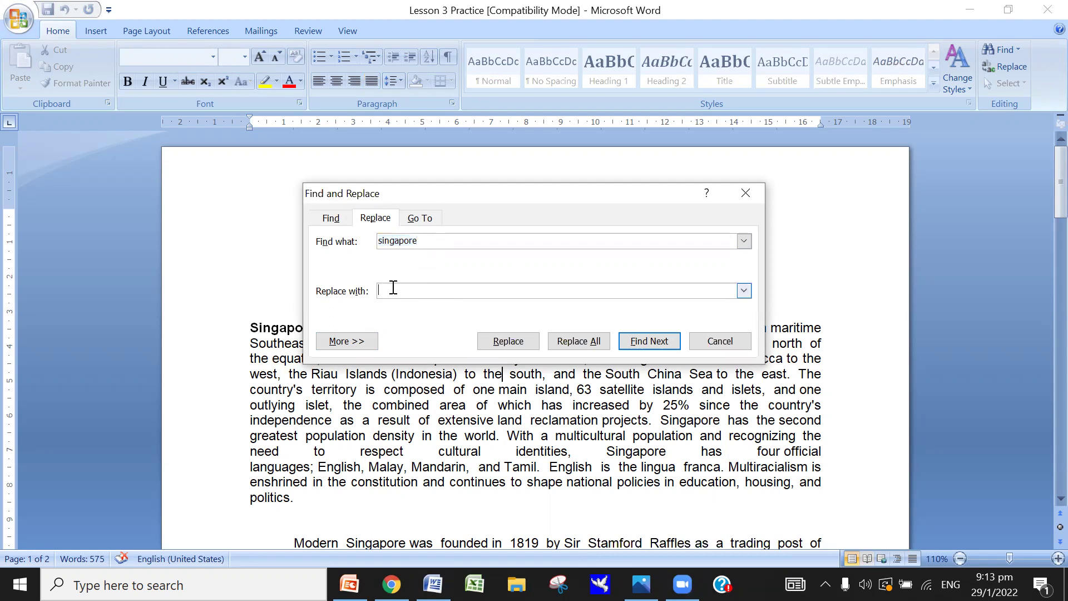
pyautogui.write('India')
pyautogui.click(575, 346)
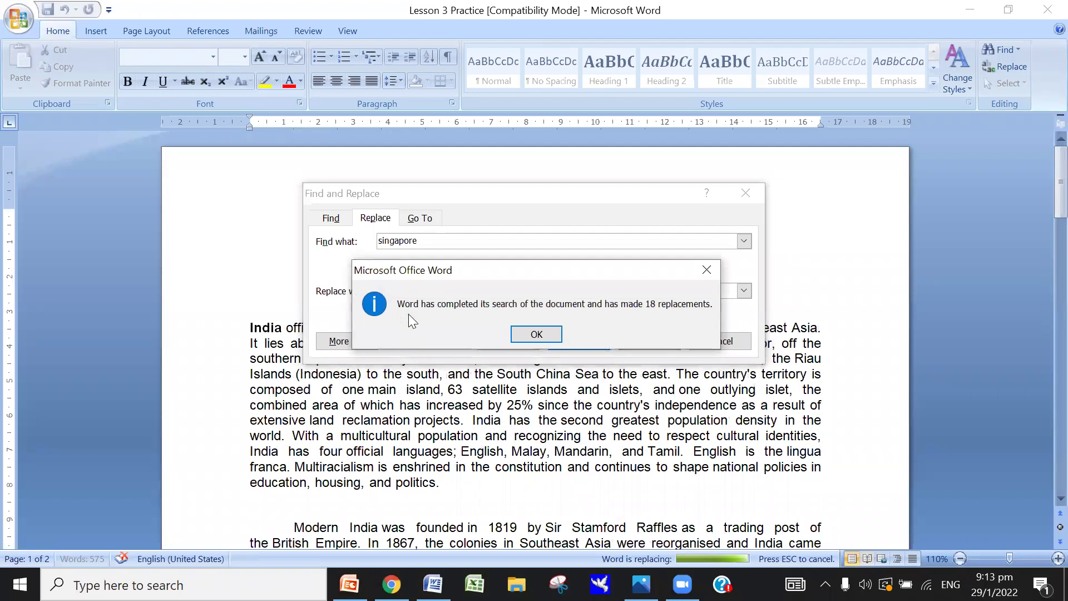
pyautogui.click(549, 334)
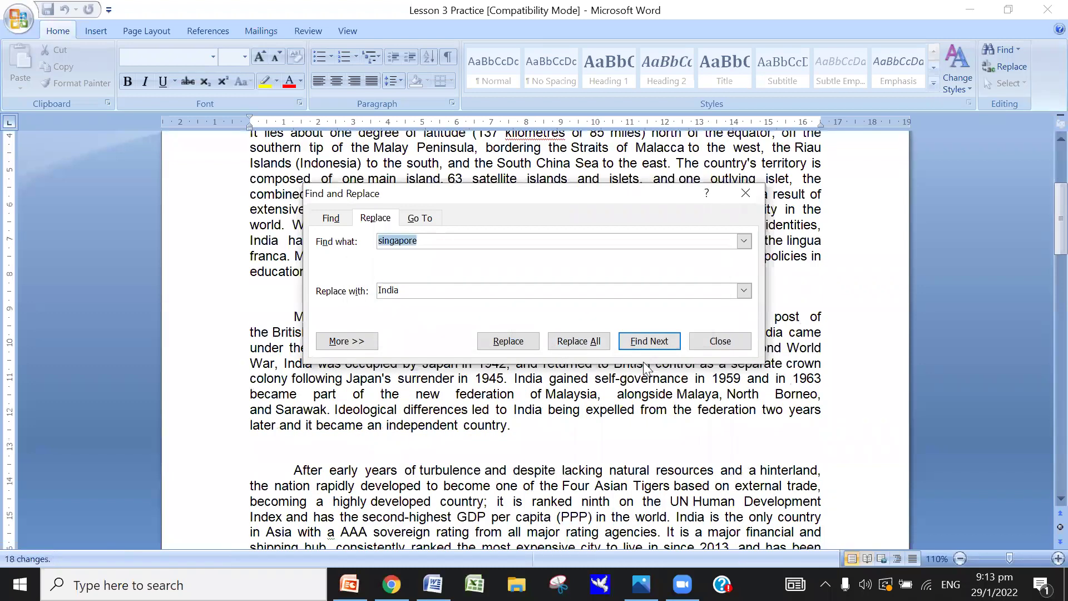
pyautogui.click(756, 194)
pyautogui.scroll(2, 768, 257)
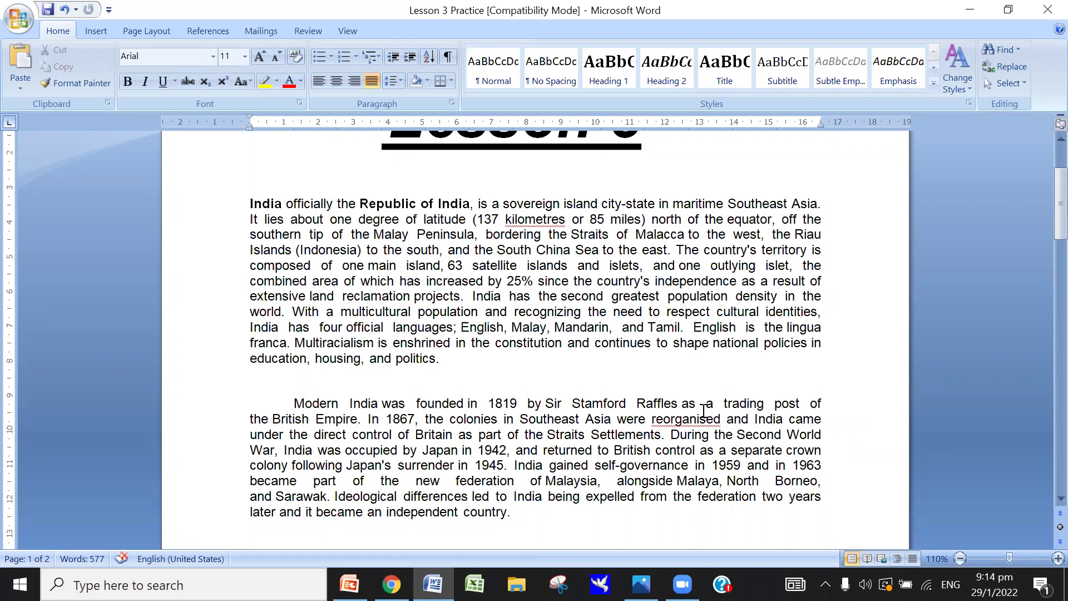
# Undo the Singapore-to-India Replace All so the article reads Singapore again.
pyautogui.scroll(-1, 696, 411)
pyautogui.scroll(-1, 680, 423)
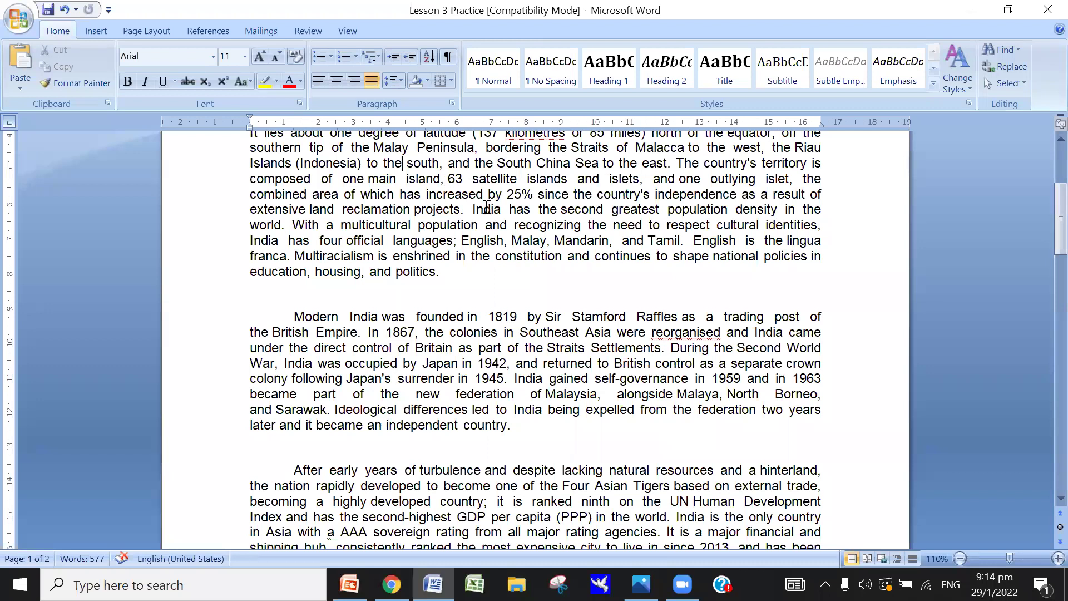
pyautogui.click(1002, 49)
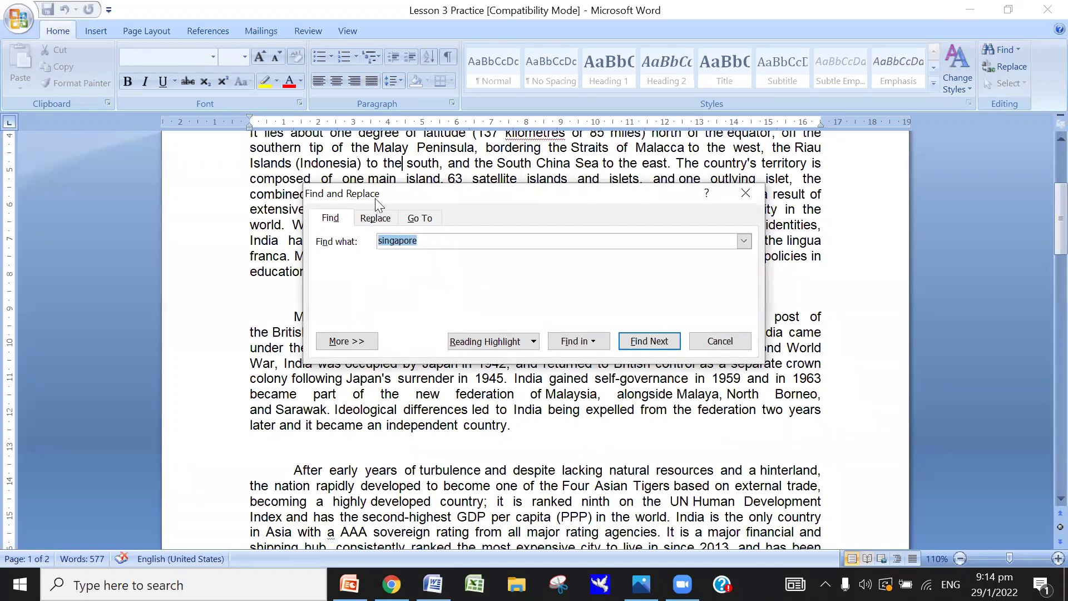
pyautogui.click(374, 219)
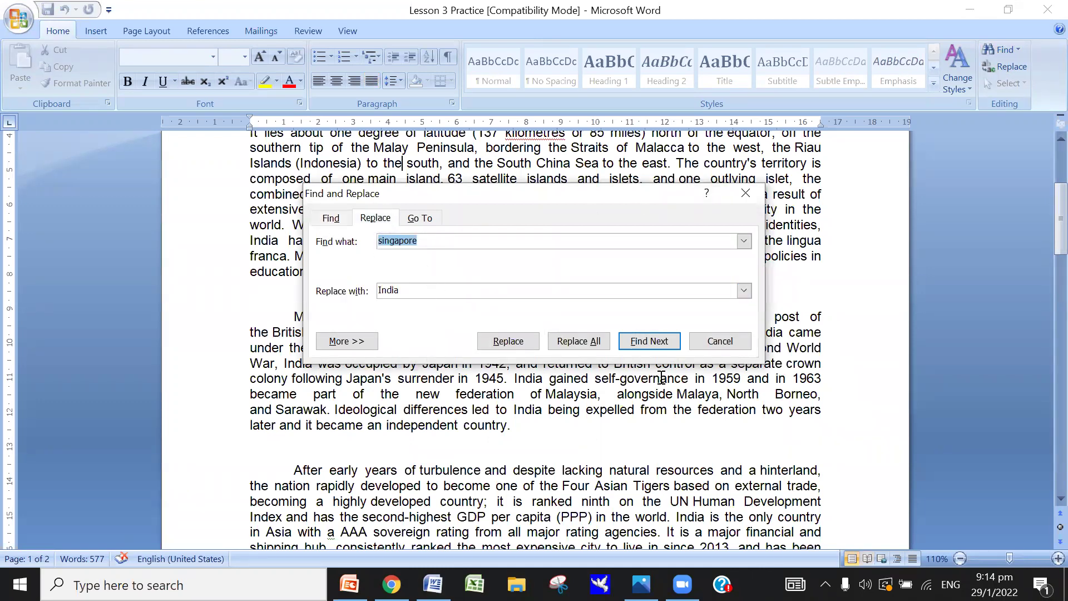
pyautogui.click(745, 194)
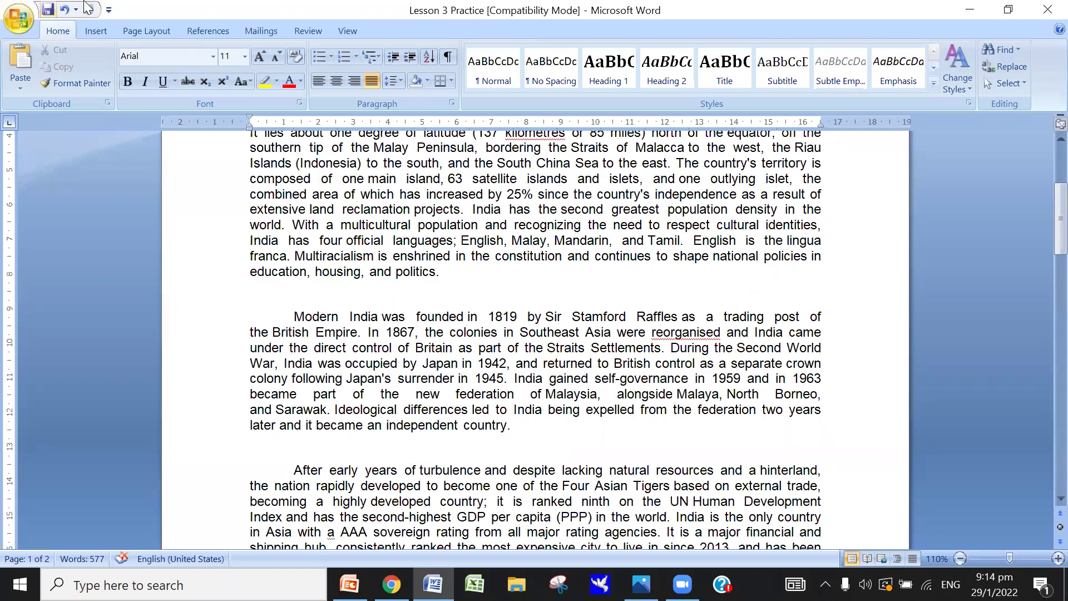
pyautogui.click(63, 10)
pyautogui.scroll(3, 304, 239)
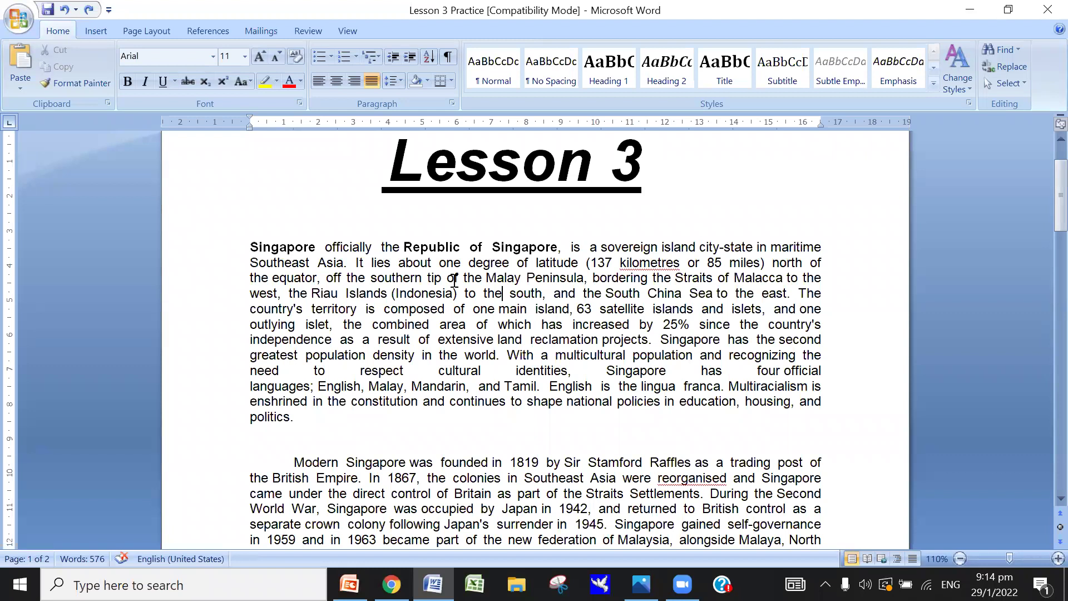
# Remove the extra empty list item above the 'Rahim is from Dhaka' sentence.
pyautogui.scroll(-6, 456, 308)
pyautogui.scroll(-3, 457, 307)
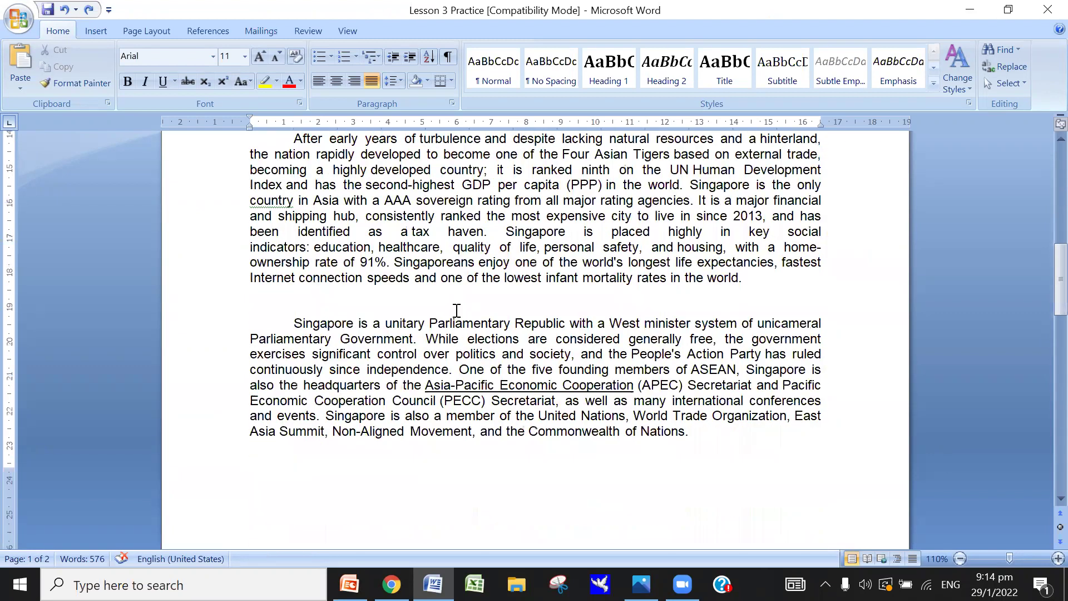
pyautogui.scroll(-6, 454, 309)
pyautogui.scroll(-3, 454, 309)
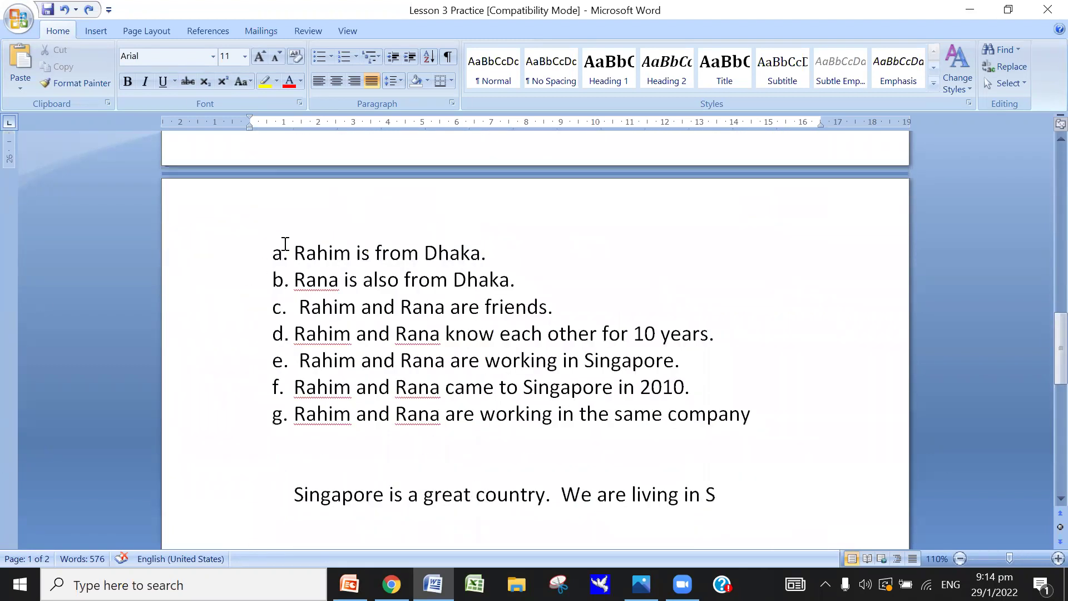
pyautogui.click(269, 256)
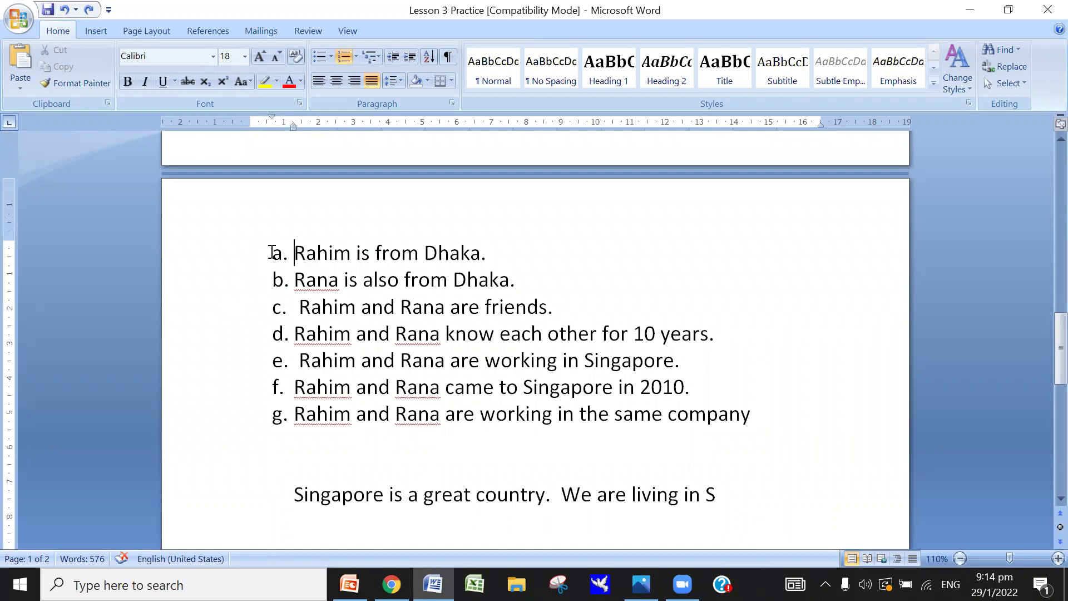
pyautogui.press('Return')
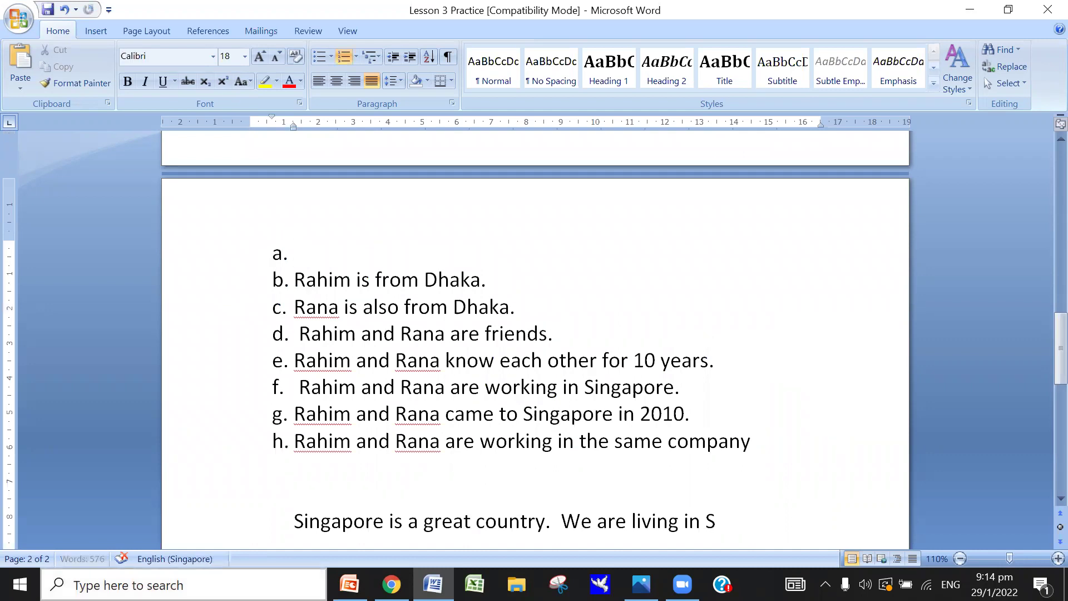
pyautogui.press('Return')
pyautogui.press('BackSpace')
pyautogui.press('BackSpace')
pyautogui.press('BackSpace')
pyautogui.press('BackSpace')
pyautogui.press('BackSpace')
pyautogui.press('BackSpace')
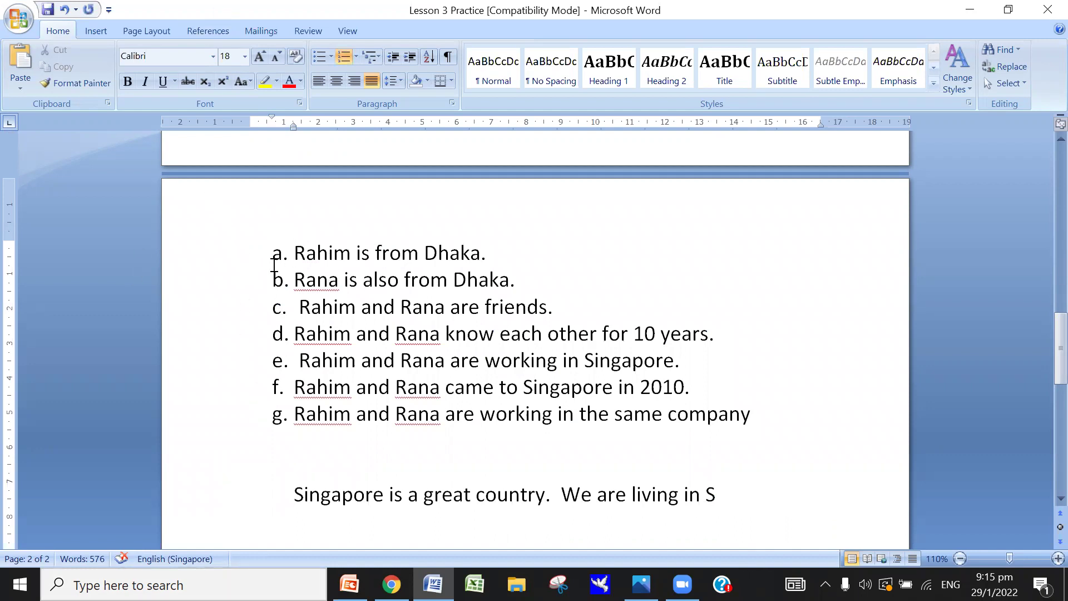
# Reapply lowercase a., b., c. lettering to the list from the Numbering dropdown.
pyautogui.click(331, 58)
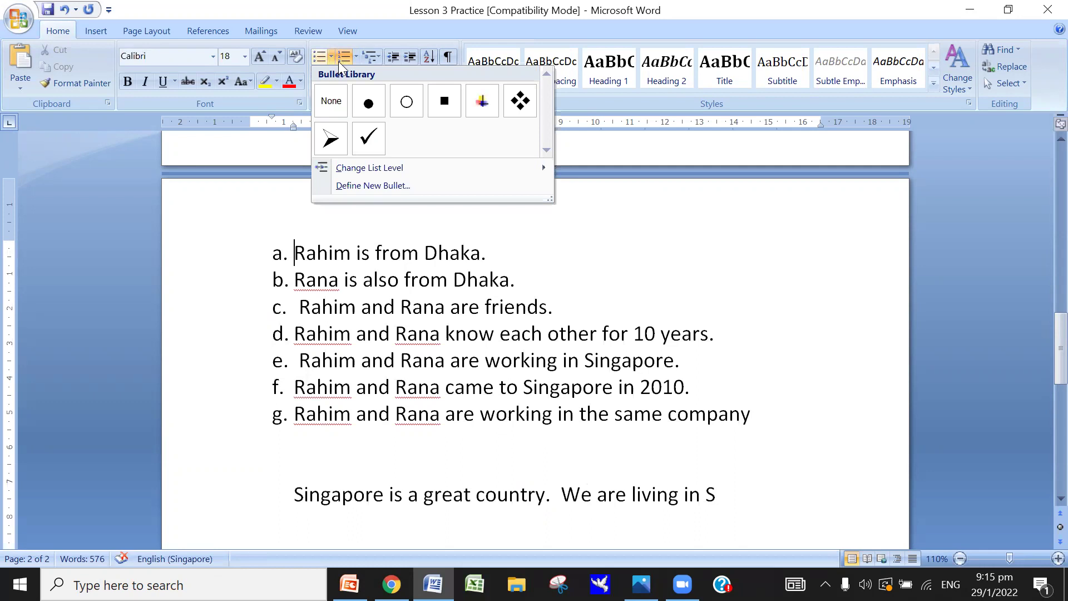
pyautogui.click(355, 57)
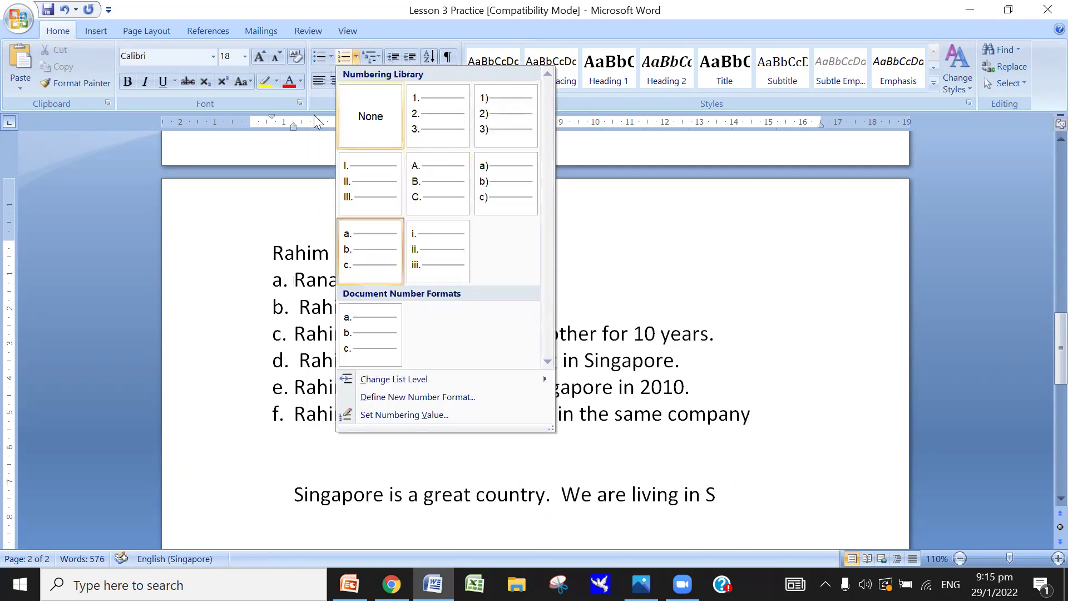
pyautogui.click(217, 228)
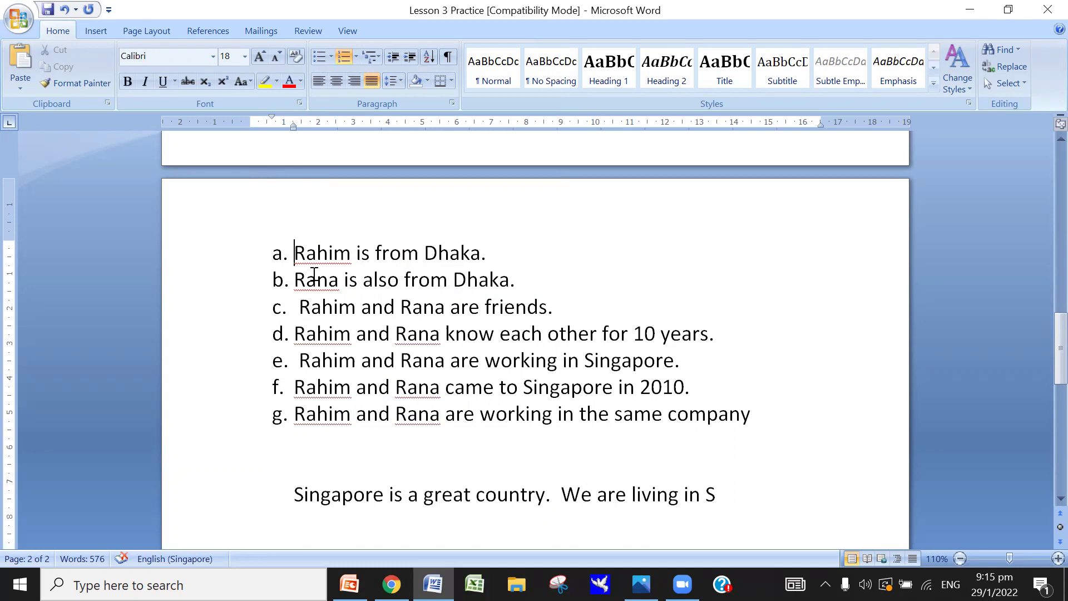
pyautogui.scroll(3, 325, 284)
pyautogui.scroll(1, 328, 311)
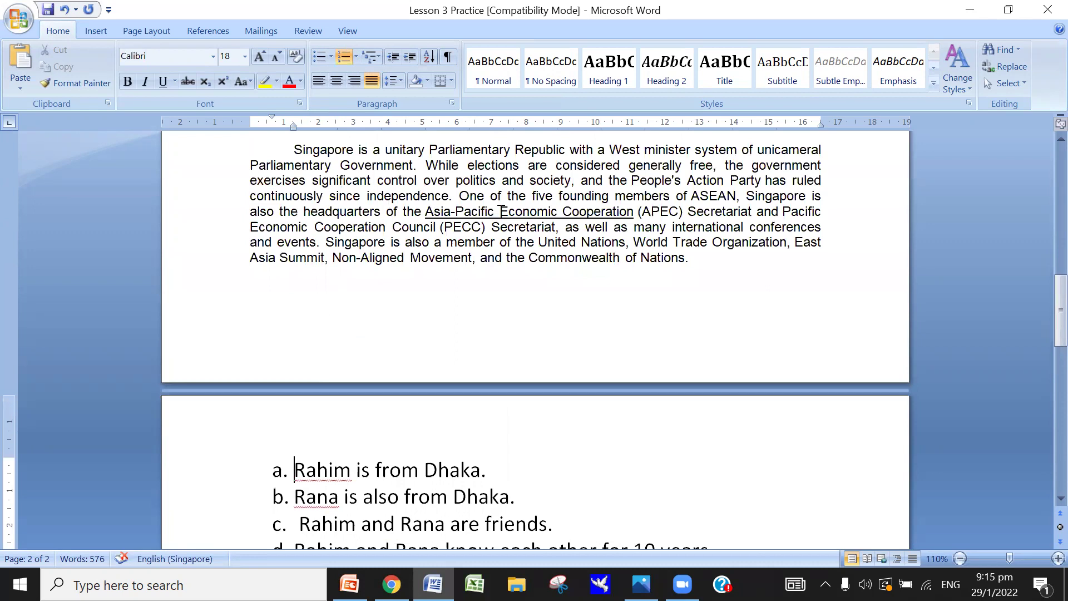
# Select the lettered list from item a, 'Rahim is from Dhaka', through item g.
pyautogui.scroll(-1, 509, 340)
pyautogui.scroll(-1, 522, 376)
pyautogui.scroll(-2, 544, 388)
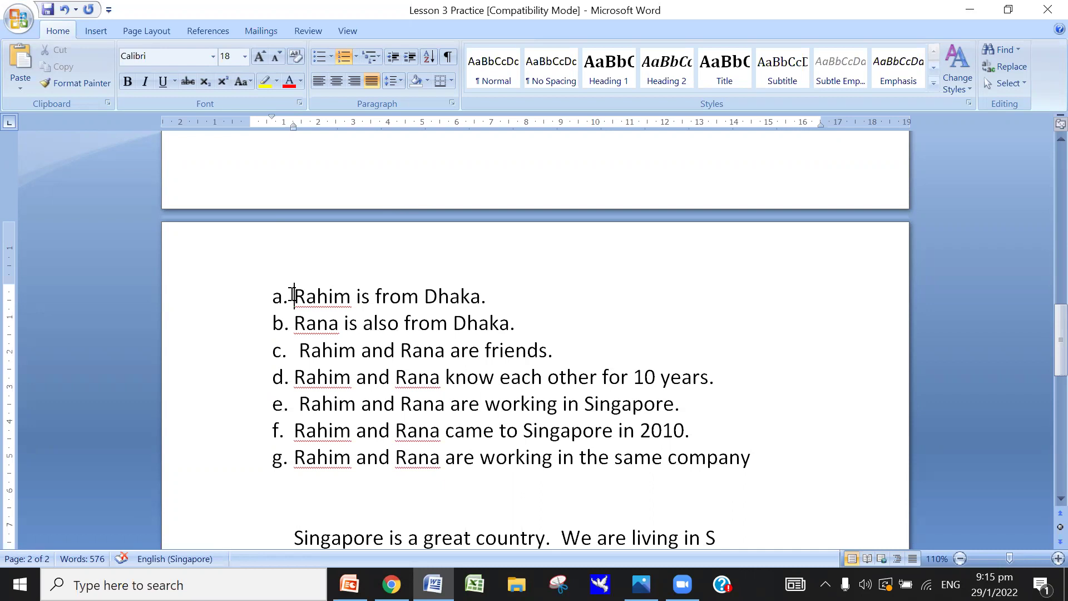
pyautogui.moveTo(294, 296)
pyautogui.mouseDown()
pyautogui.moveTo(659, 460)
pyautogui.moveTo(765, 458)
pyautogui.mouseUp()
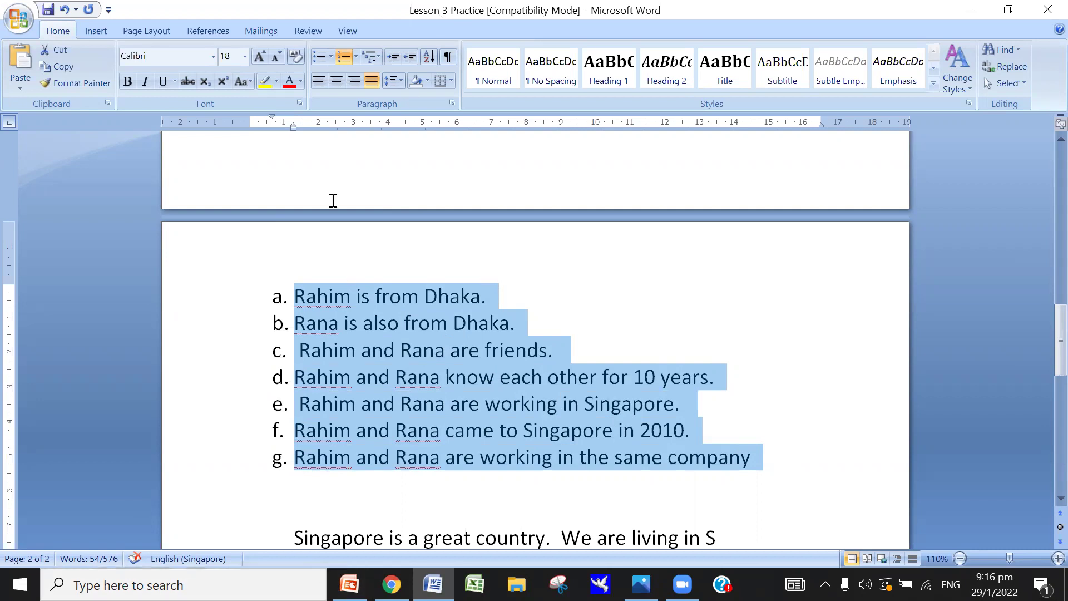
# Open Find and enter the paragraph-mark code ^p in Find what.
pyautogui.click(1004, 53)
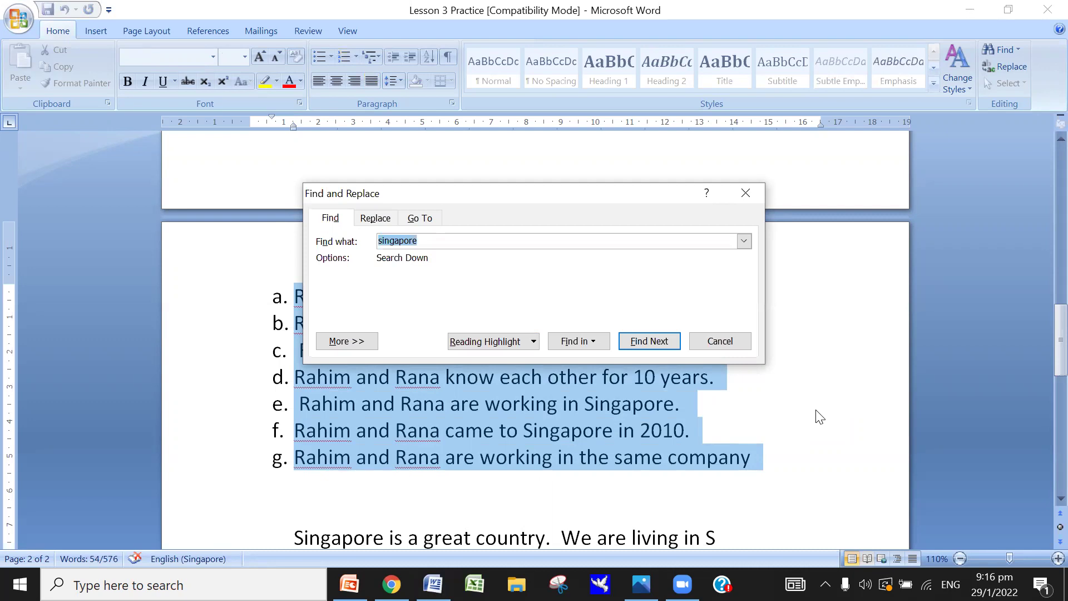
pyautogui.write('^')
pyautogui.write('p')
pyautogui.click(641, 584)
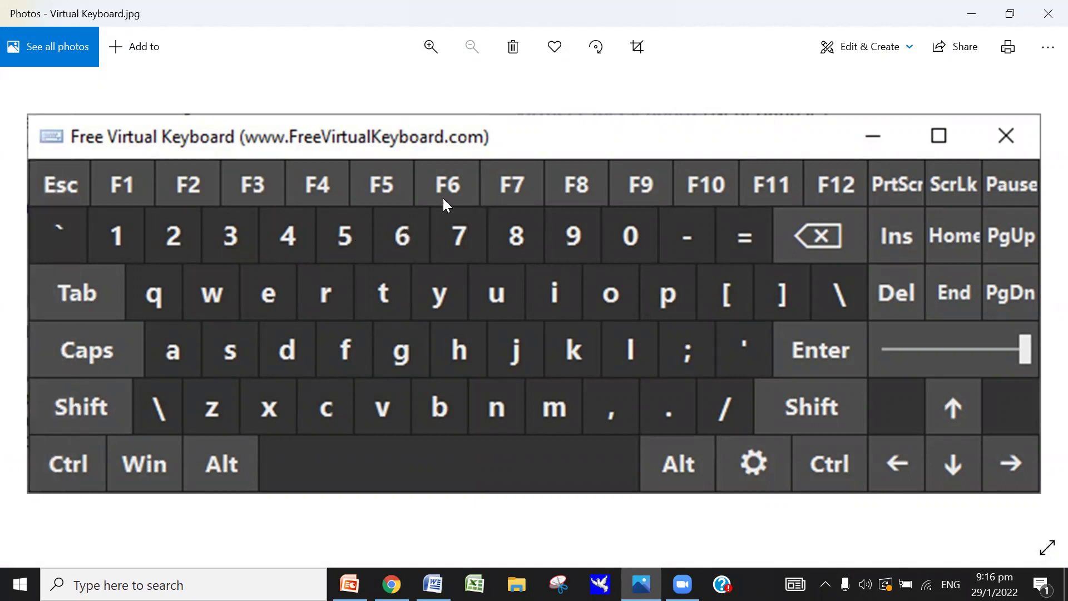
pyautogui.moveTo(1008, 46)
pyautogui.click(972, 14)
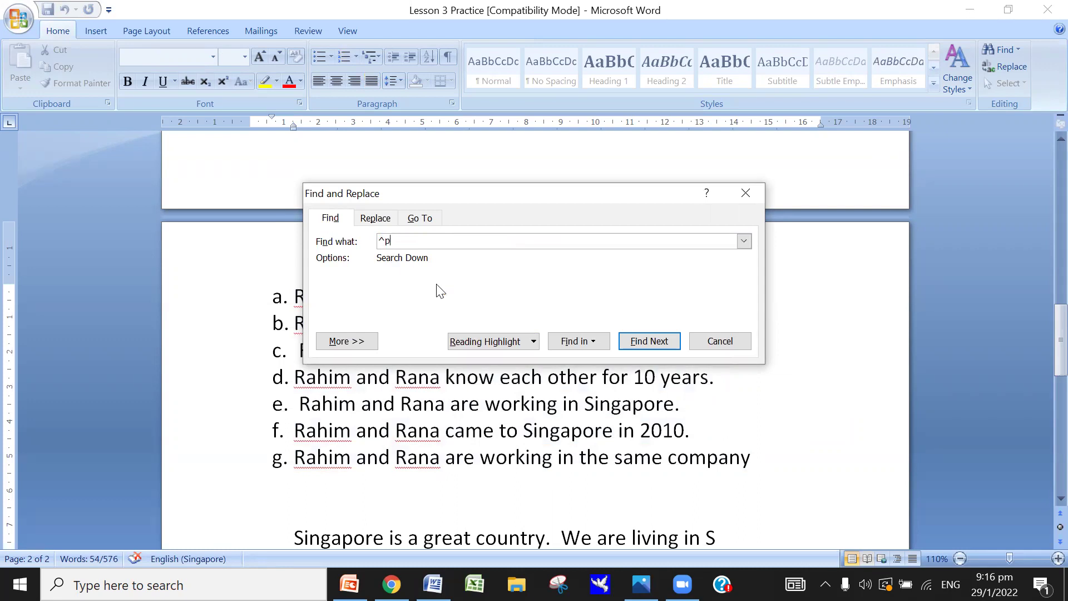
# Replace paragraph marks with nothing, accepting both continue prompts, for 21 replacements, then close.
pyautogui.click(372, 219)
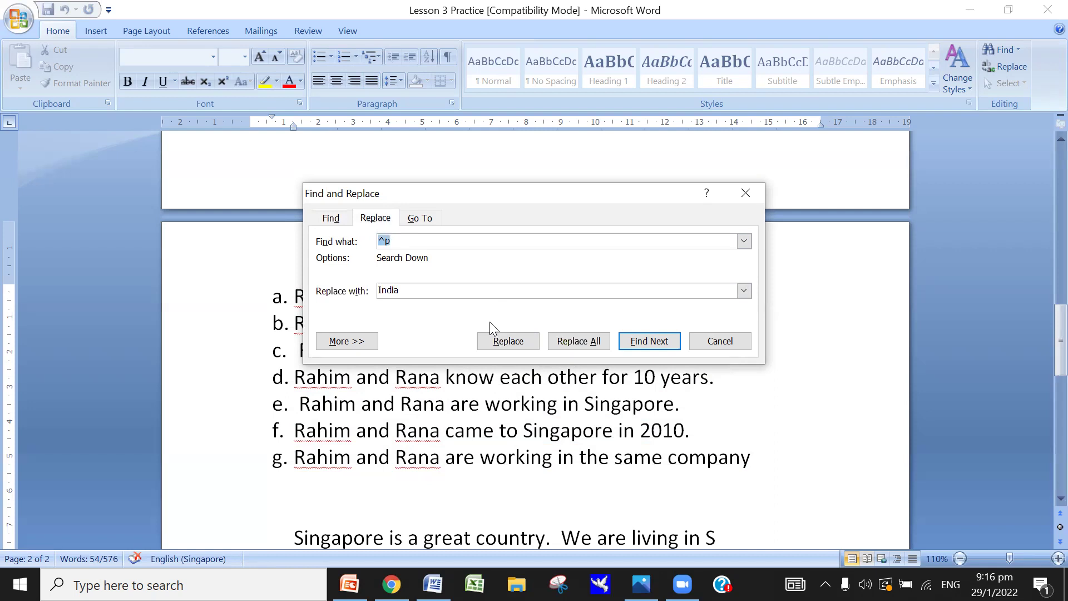
pyautogui.click(412, 289)
pyautogui.press('BackSpace')
pyautogui.press('BackSpace')
pyautogui.press('BackSpace')
pyautogui.press('BackSpace')
pyautogui.click(594, 343)
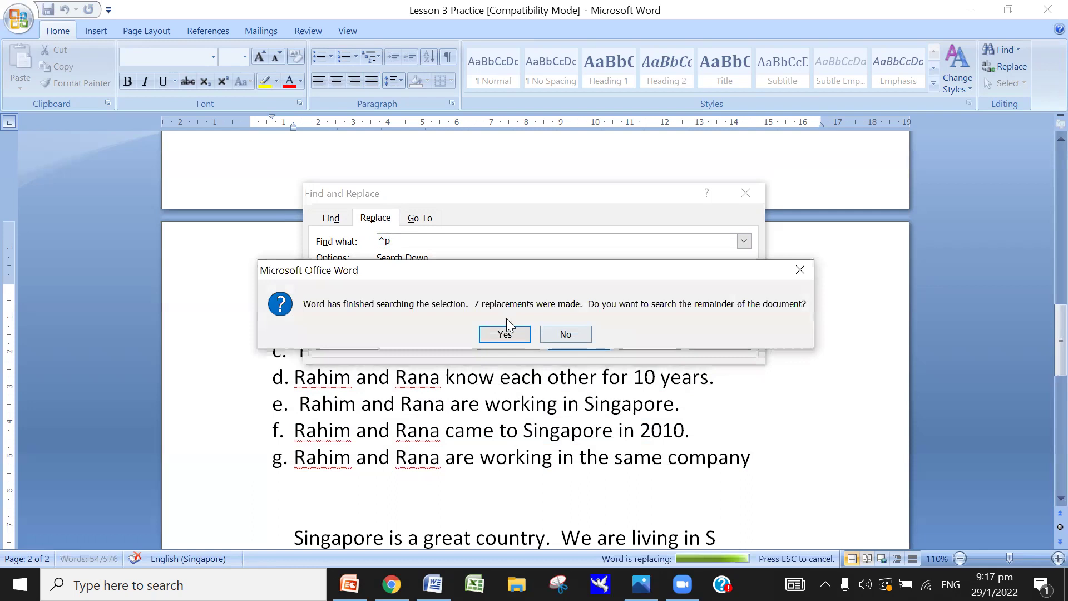
pyautogui.click(494, 338)
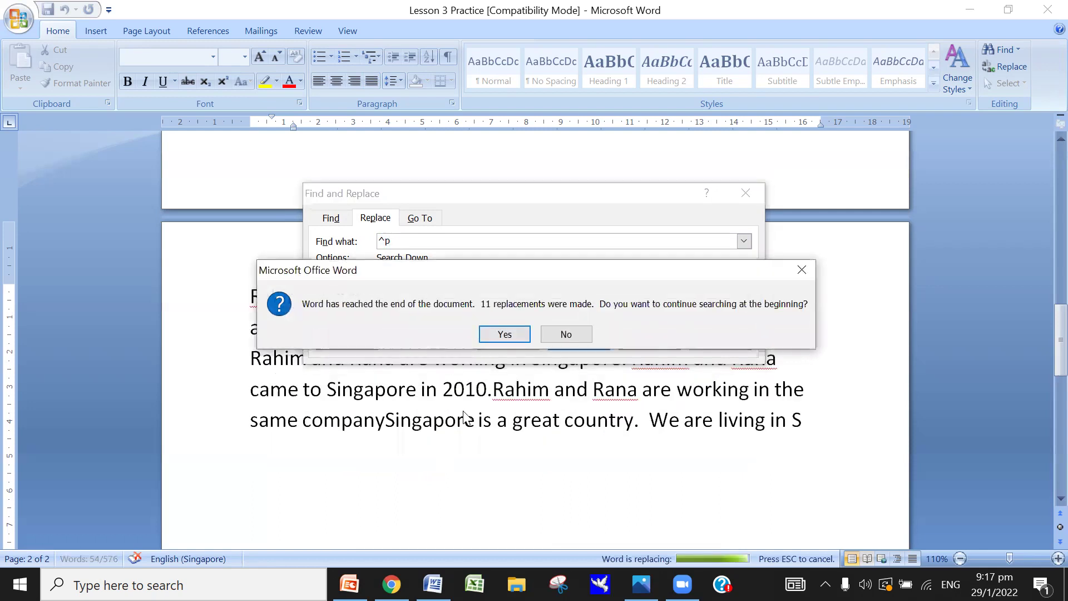
pyautogui.click(518, 337)
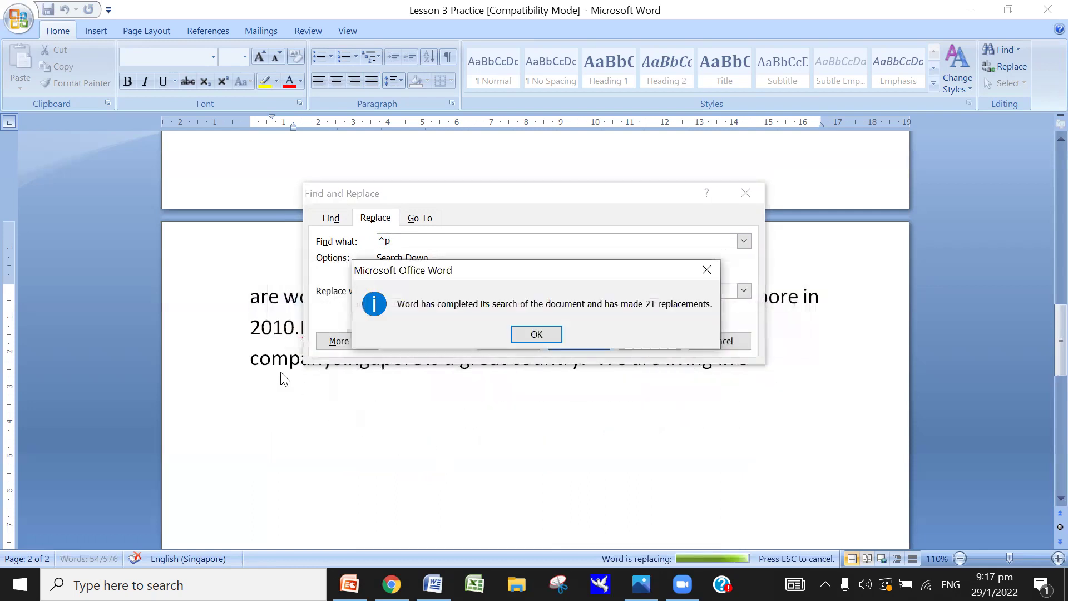
pyautogui.click(538, 335)
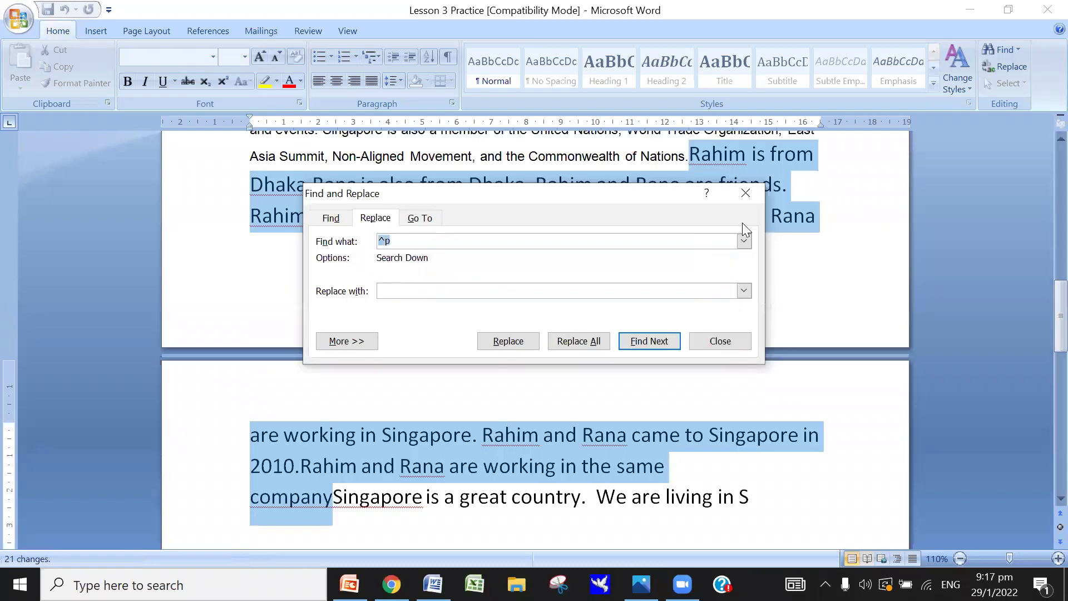
pyautogui.click(745, 193)
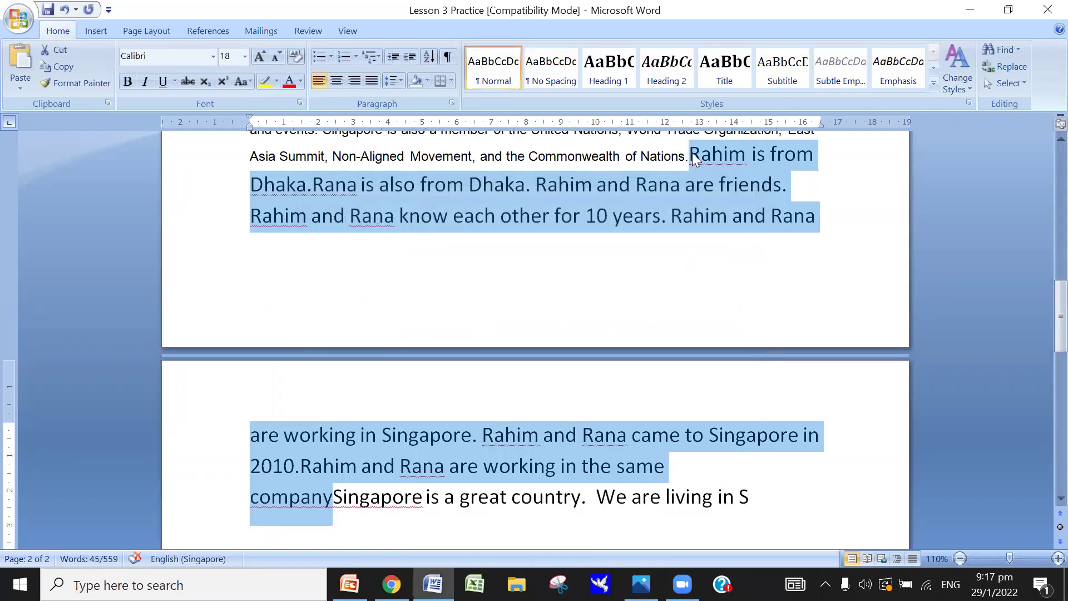
# Add a period after Nations and move the Rahim sentences into a new paragraph on page 2.
pyautogui.click(688, 154)
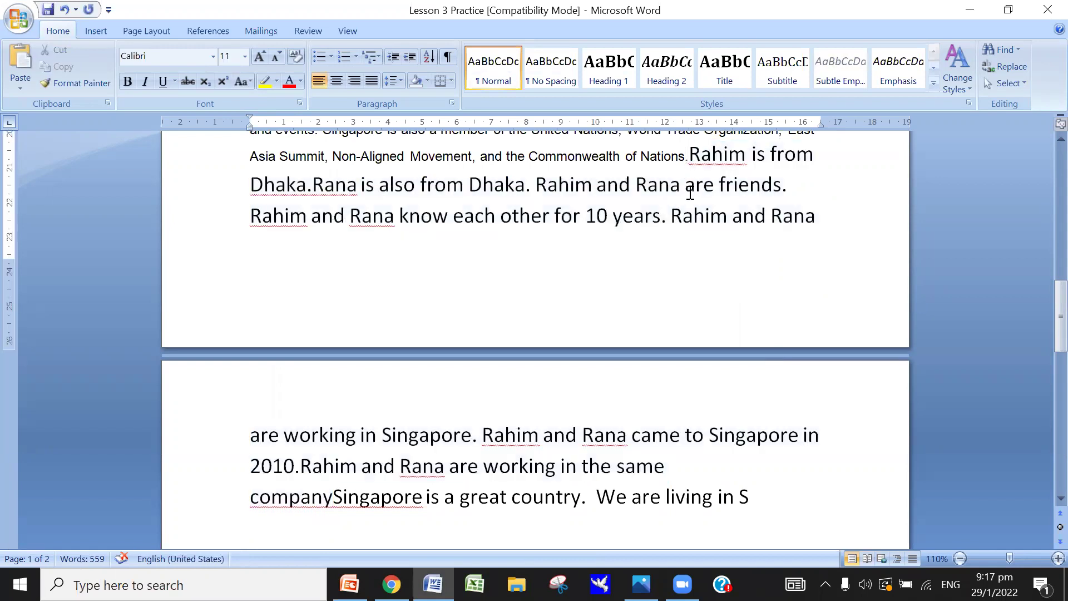
pyautogui.write('.')
pyautogui.press('Return')
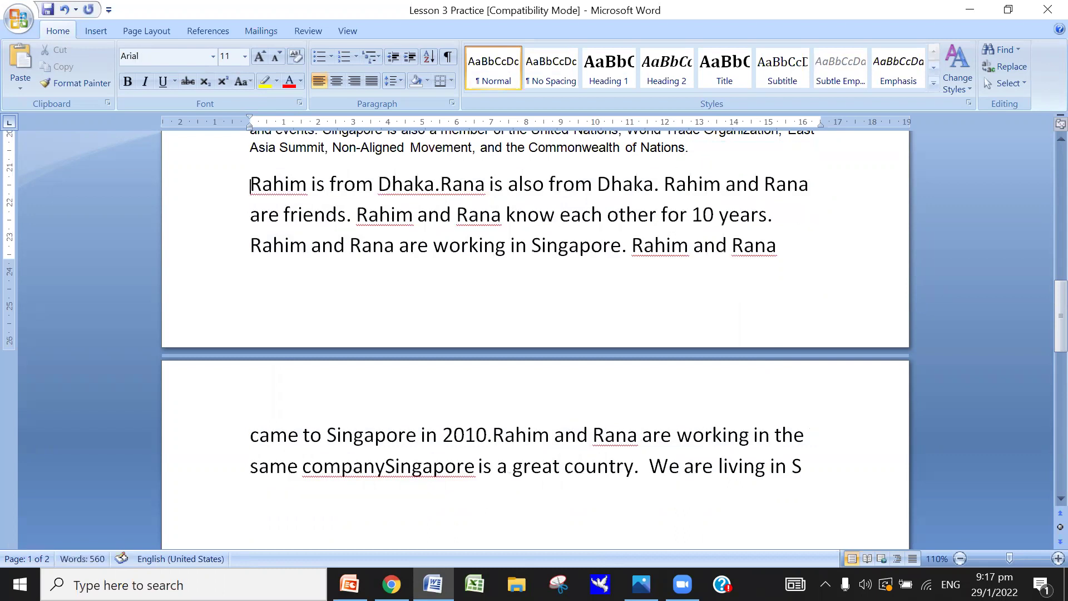
pyautogui.hotkey('ctrl', 'Return')
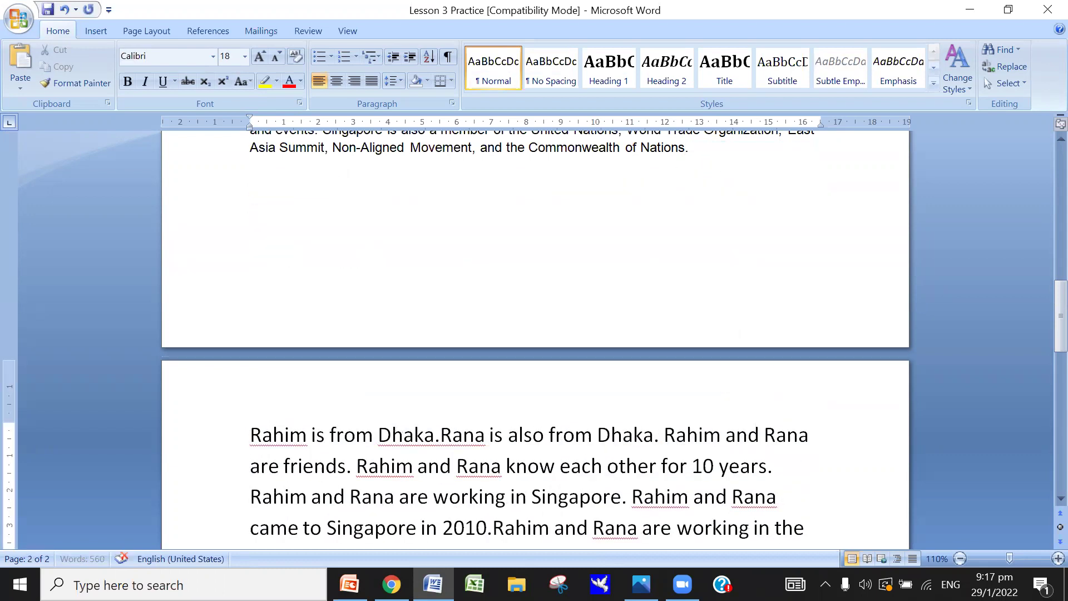
pyautogui.press('Down')
pyautogui.press('Down')
pyautogui.press('Down')
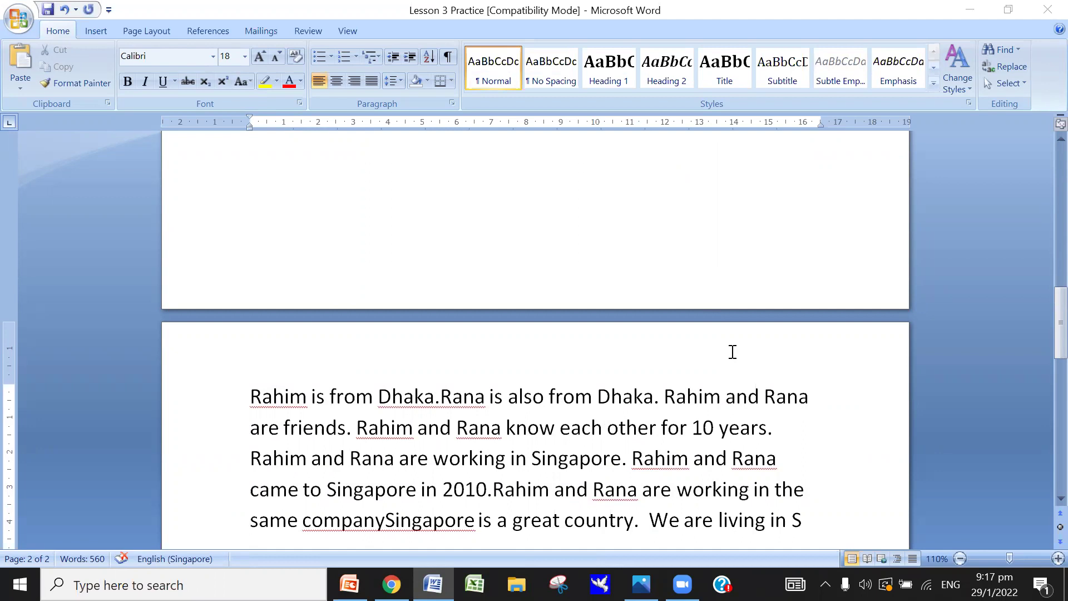
pyautogui.scroll(10, 733, 351)
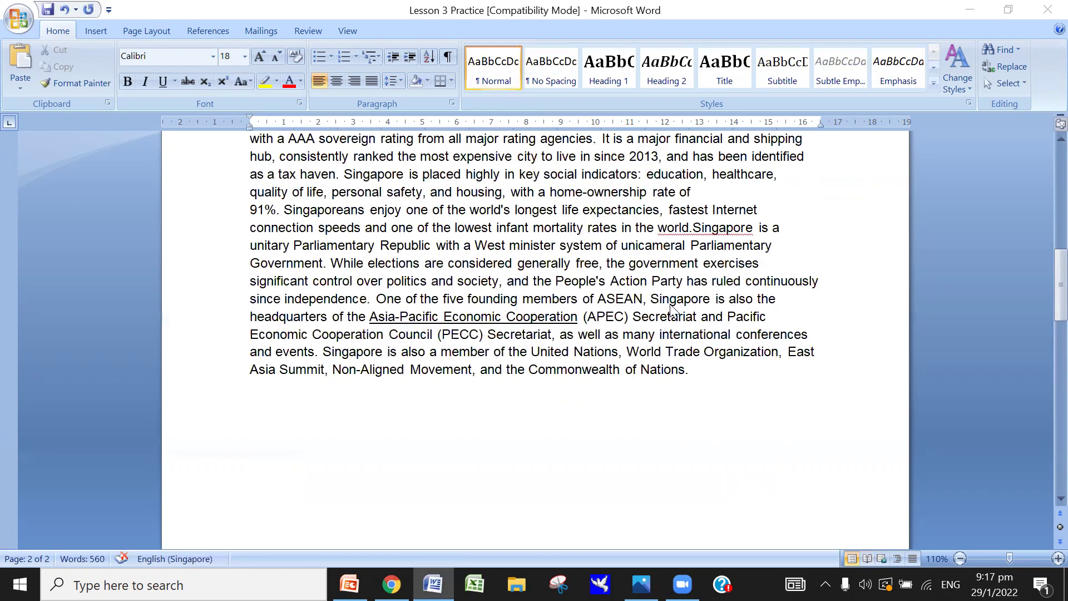
pyautogui.scroll(4, 701, 334)
pyautogui.scroll(5, 685, 323)
pyautogui.scroll(-2, 673, 316)
pyautogui.scroll(-3, 673, 317)
pyautogui.scroll(-5, 673, 320)
pyautogui.scroll(-4, 674, 323)
pyautogui.scroll(-6, 674, 320)
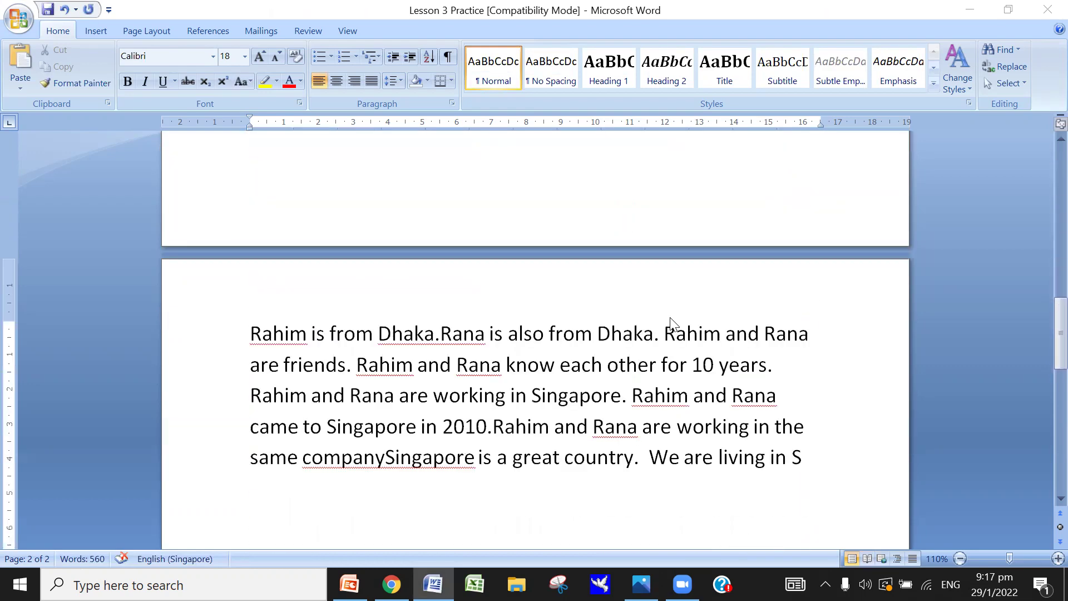
pyautogui.scroll(-3, 656, 361)
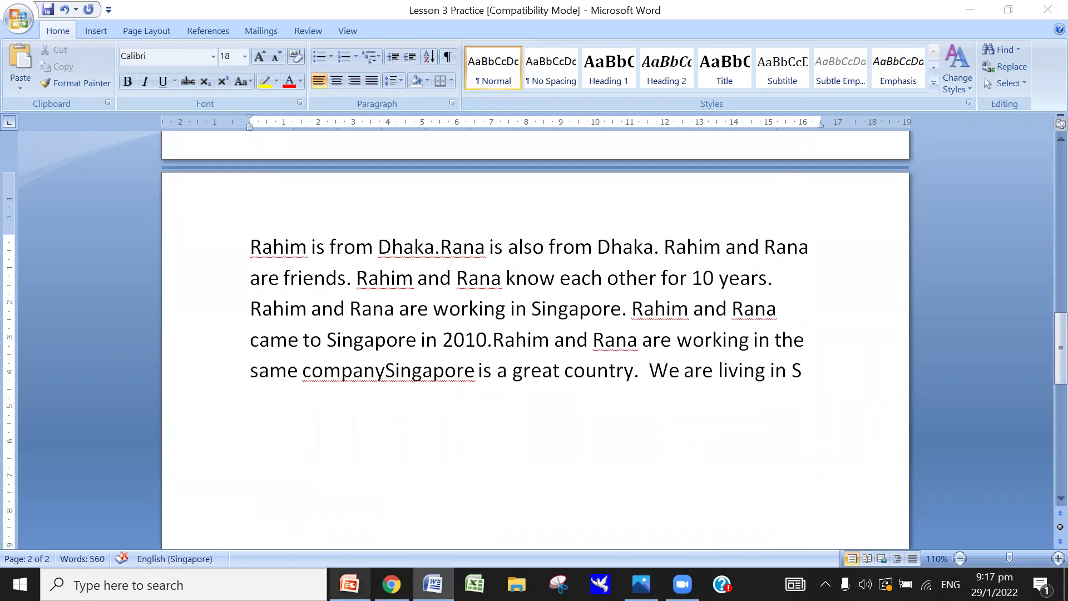
# Bring up the MsWord-Lesson 3 presentation and start its slide show from the beginning.
pyautogui.moveTo(349, 584)
pyautogui.click(362, 512)
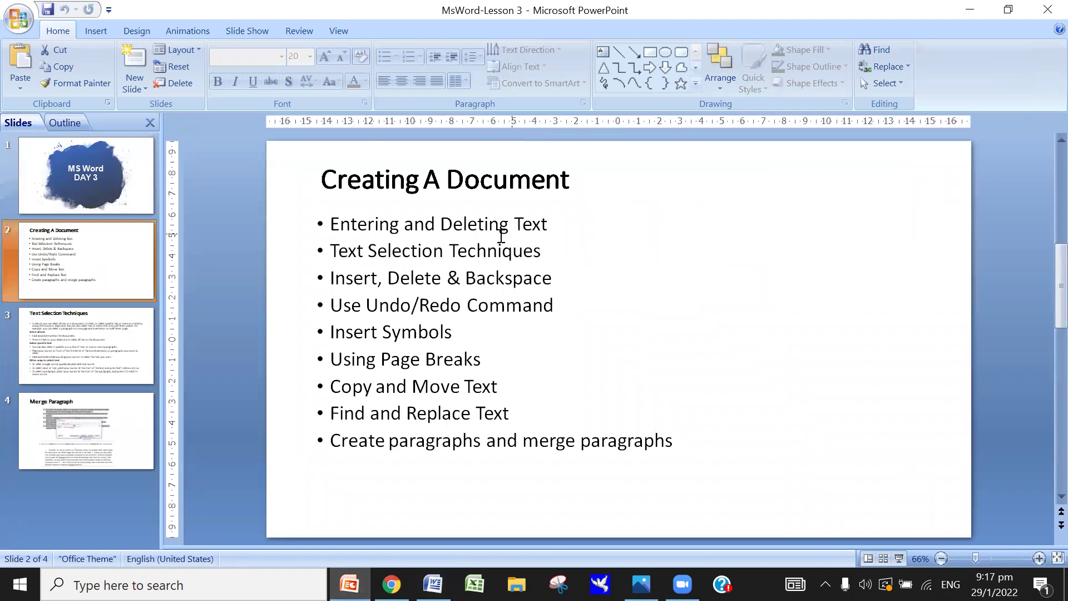
pyautogui.click(260, 31)
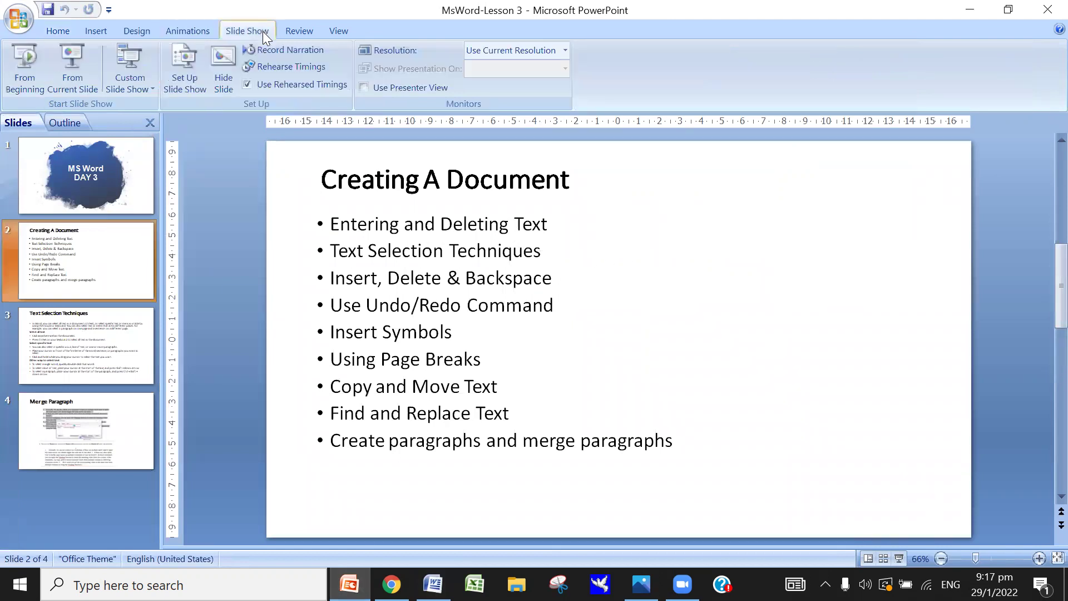
pyautogui.click(28, 68)
# Advance through Creating A Document, Text Selection Techniques and Merge Paragraph slides to the end.
pyautogui.click(518, 318)
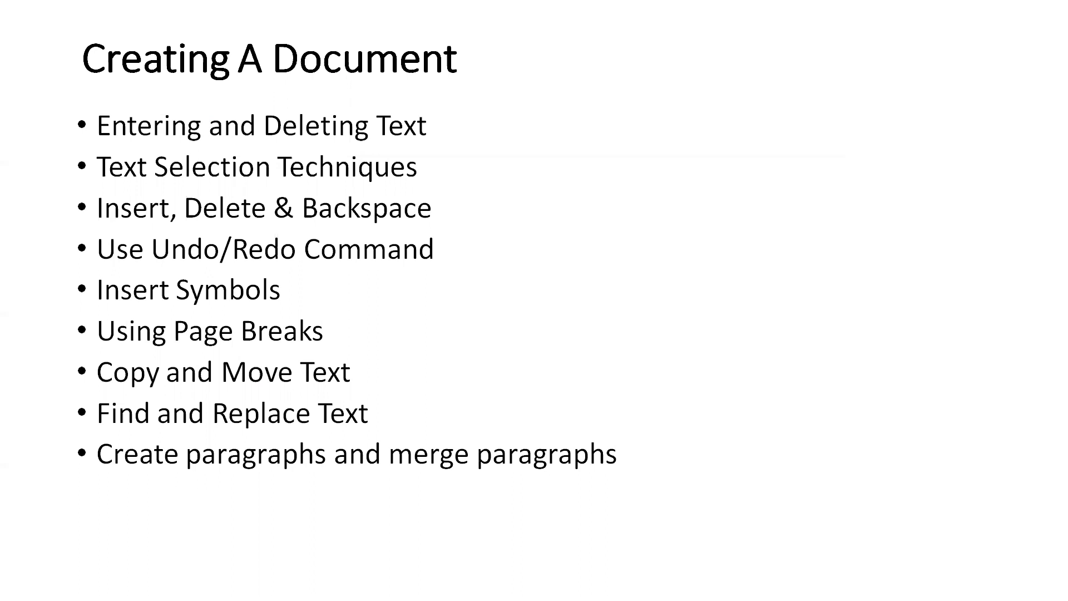
pyautogui.press('Right')
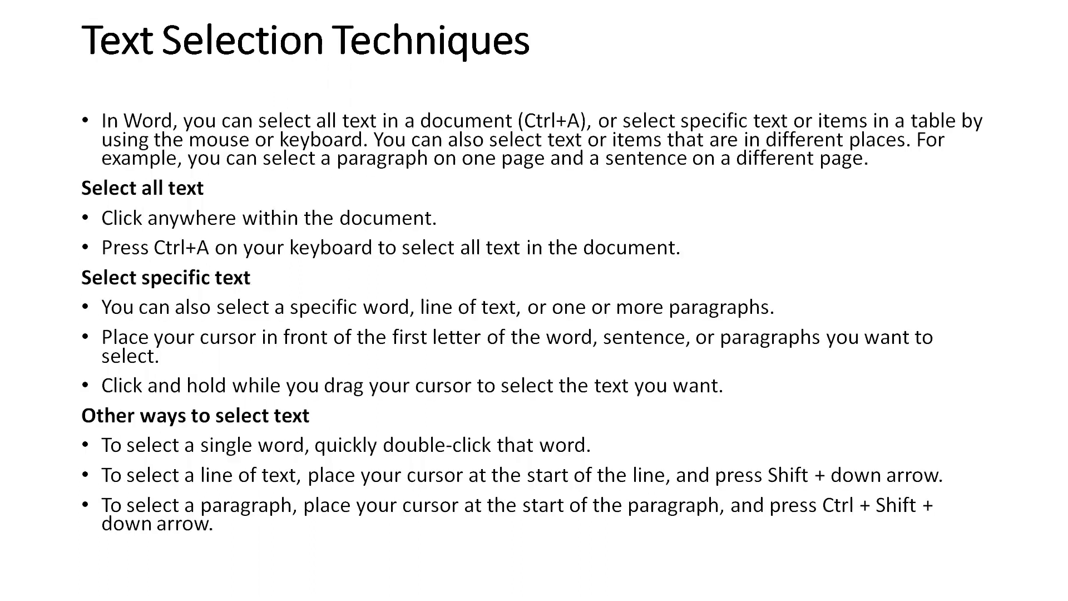
pyautogui.press('Right')
pyautogui.press('Right')
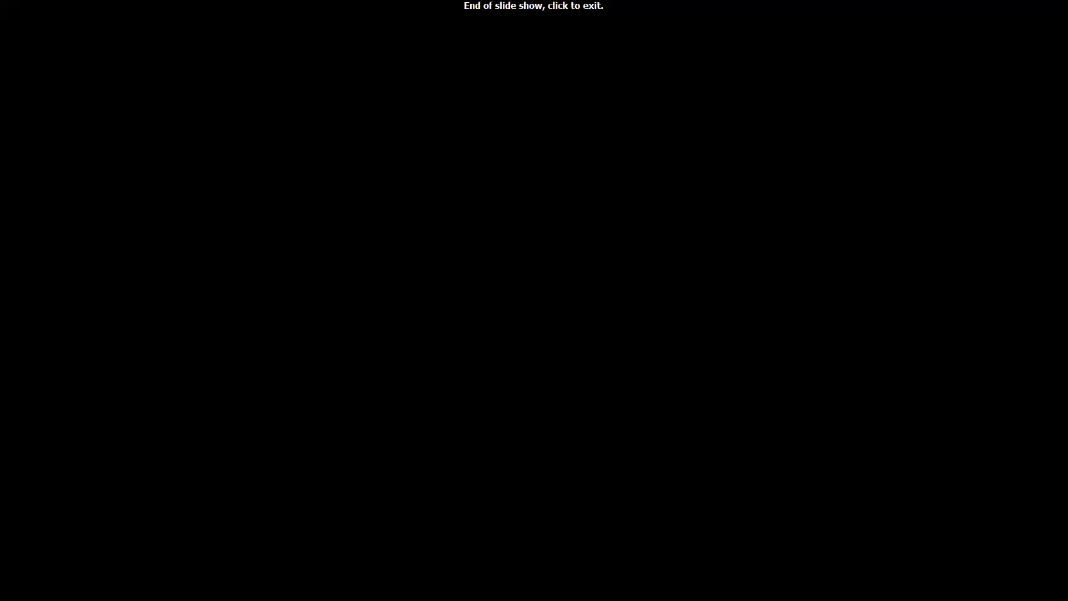
pyautogui.press('Right')
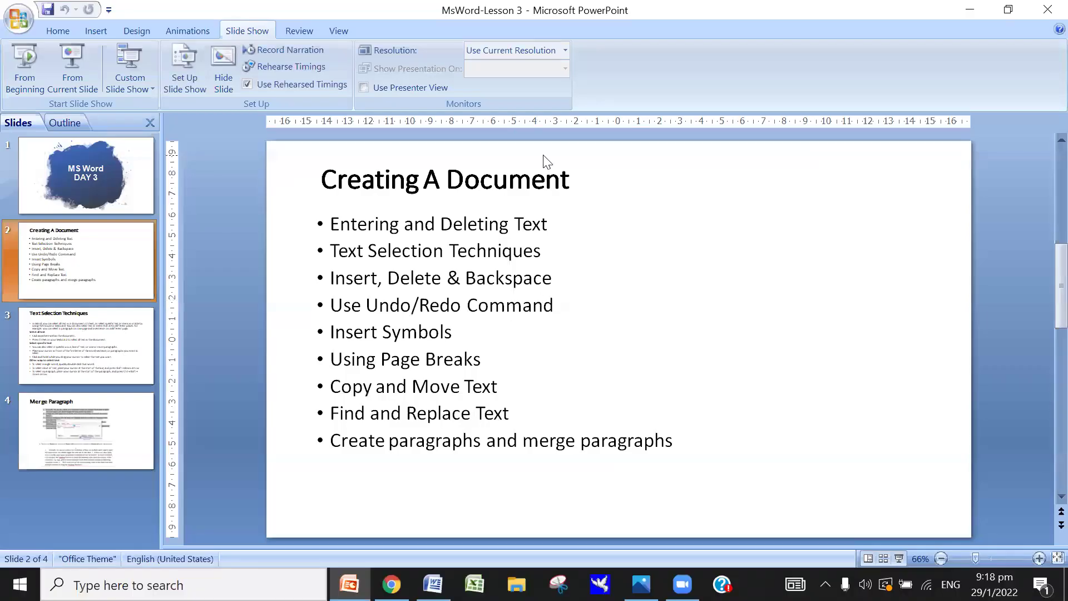